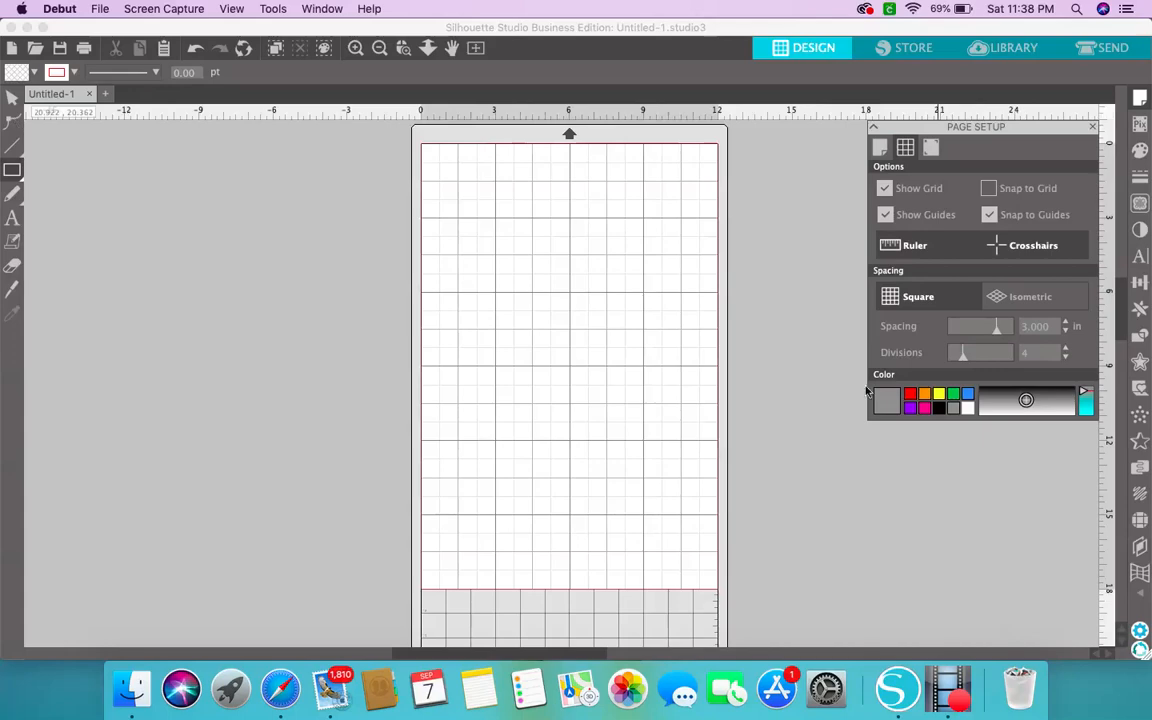
- Toggle the page grid and the crosshairs off and back on in the page's grid settings
{"action": "left_click", "coordinate": [884, 188]}
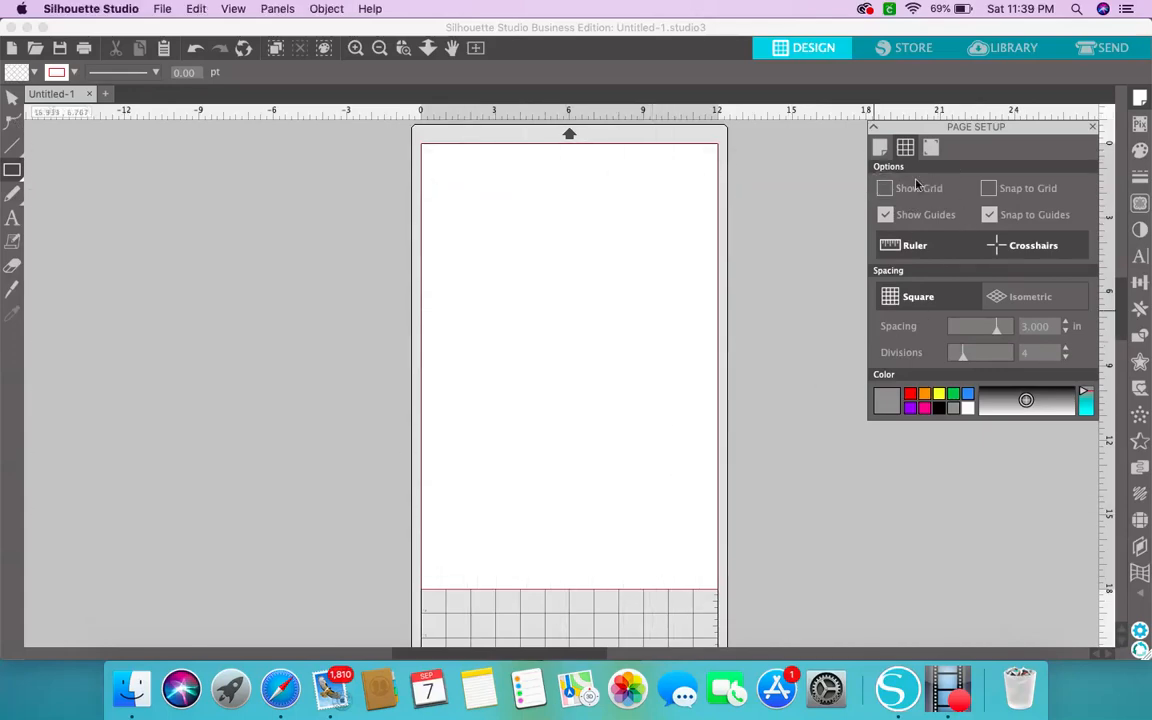
{"action": "left_click", "coordinate": [1141, 97]}
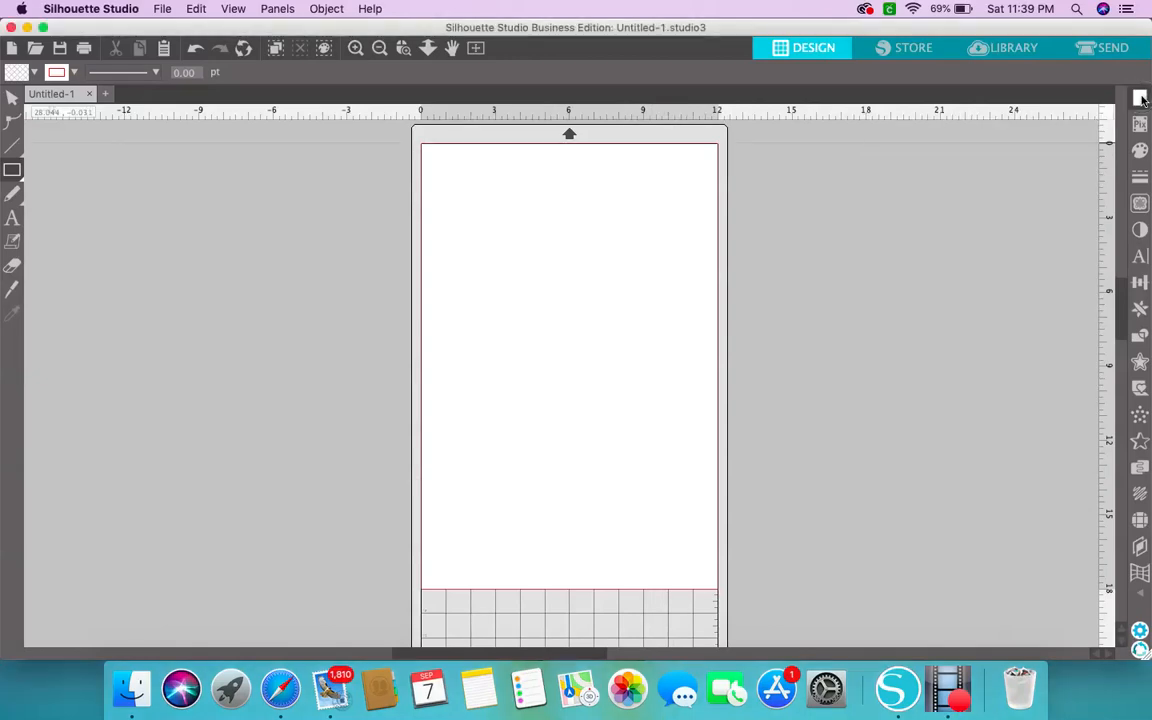
{"action": "left_click", "coordinate": [1141, 97]}
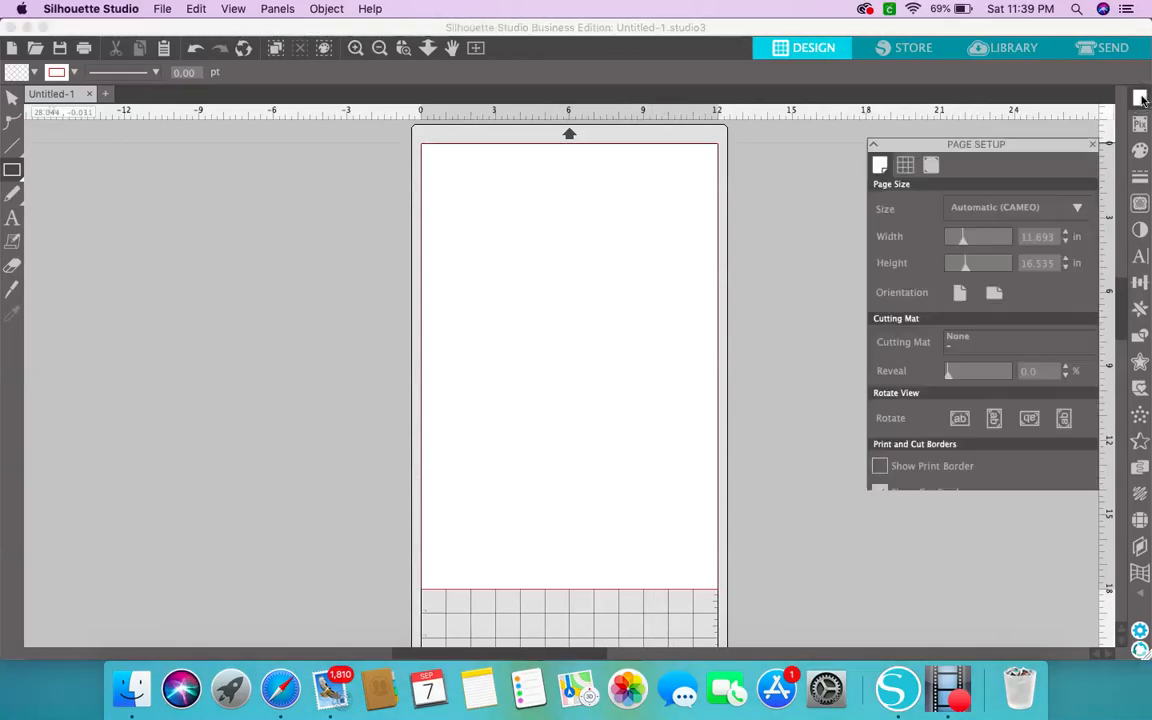
{"action": "left_click", "coordinate": [905, 149]}
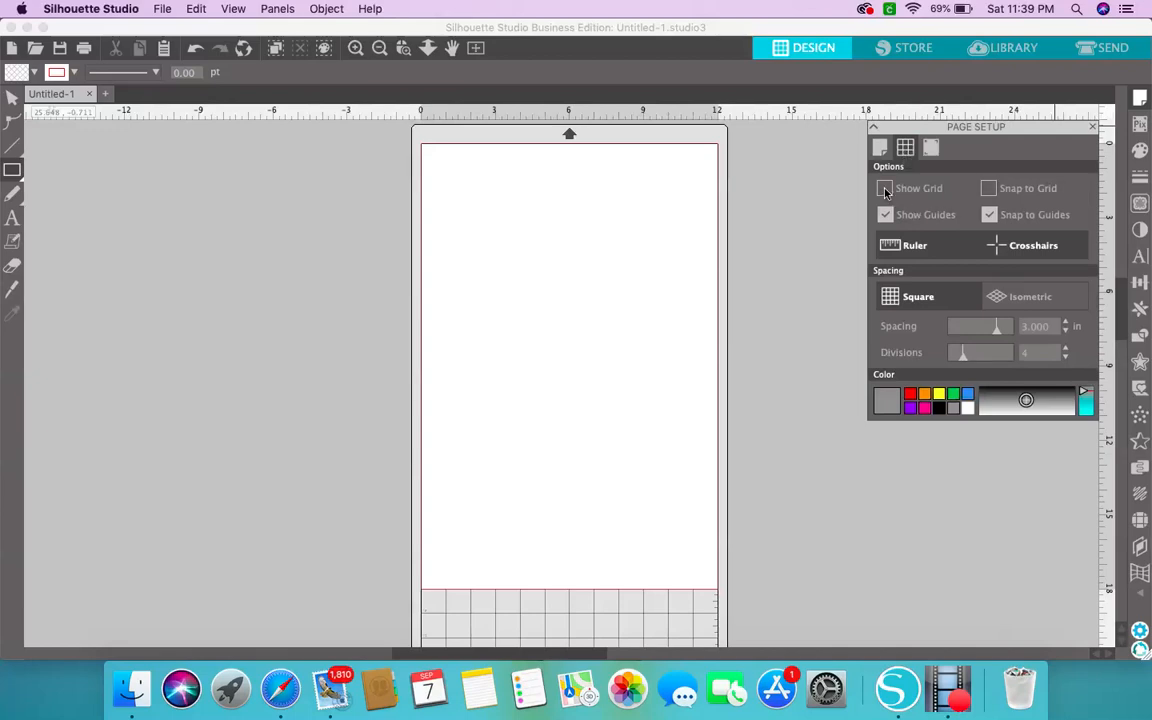
{"action": "left_click", "coordinate": [884, 189]}
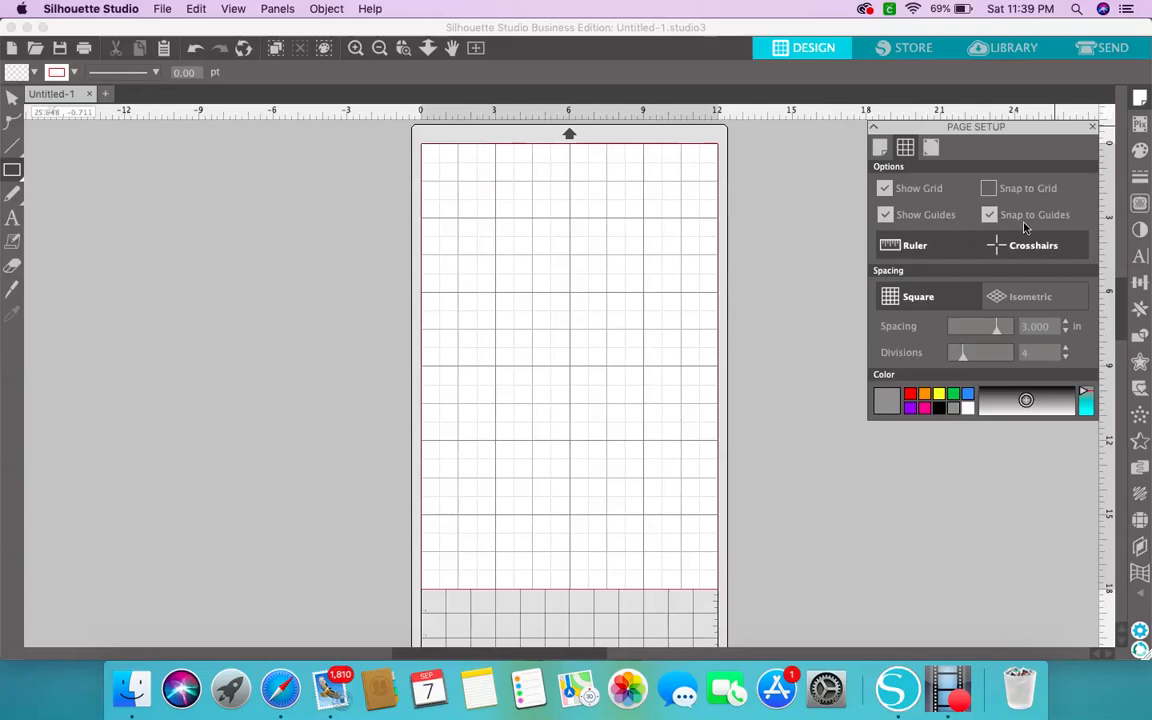
{"action": "left_click", "coordinate": [912, 246]}
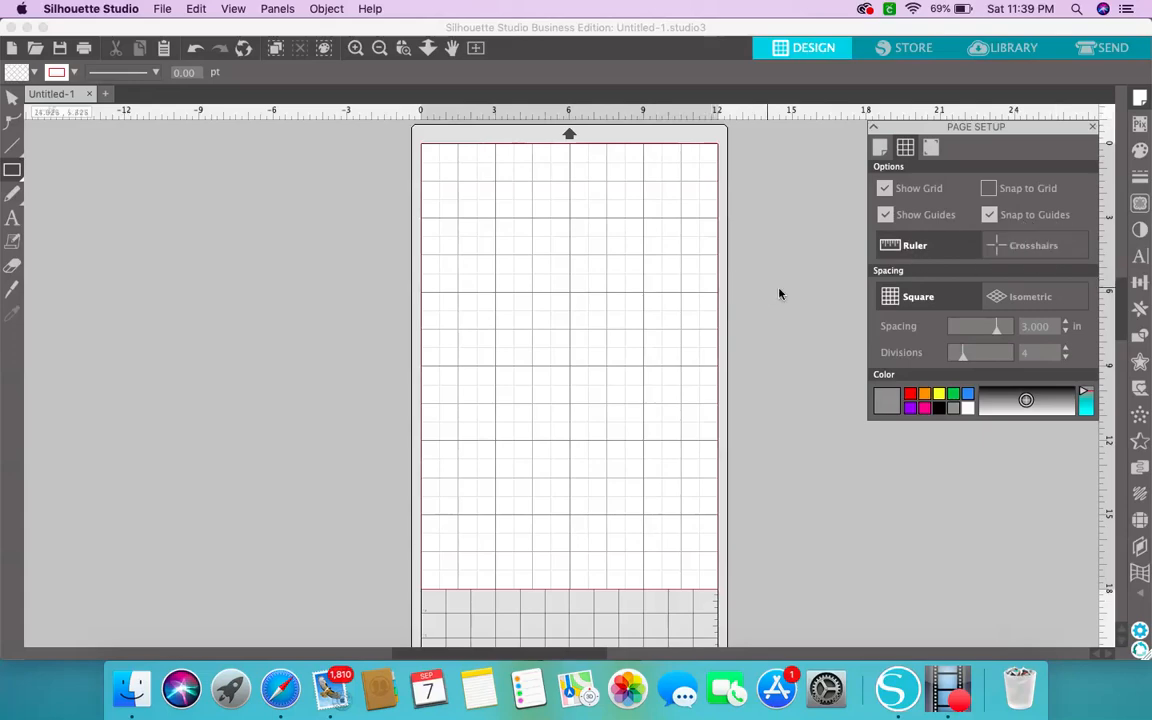
{"action": "left_click", "coordinate": [1030, 245]}
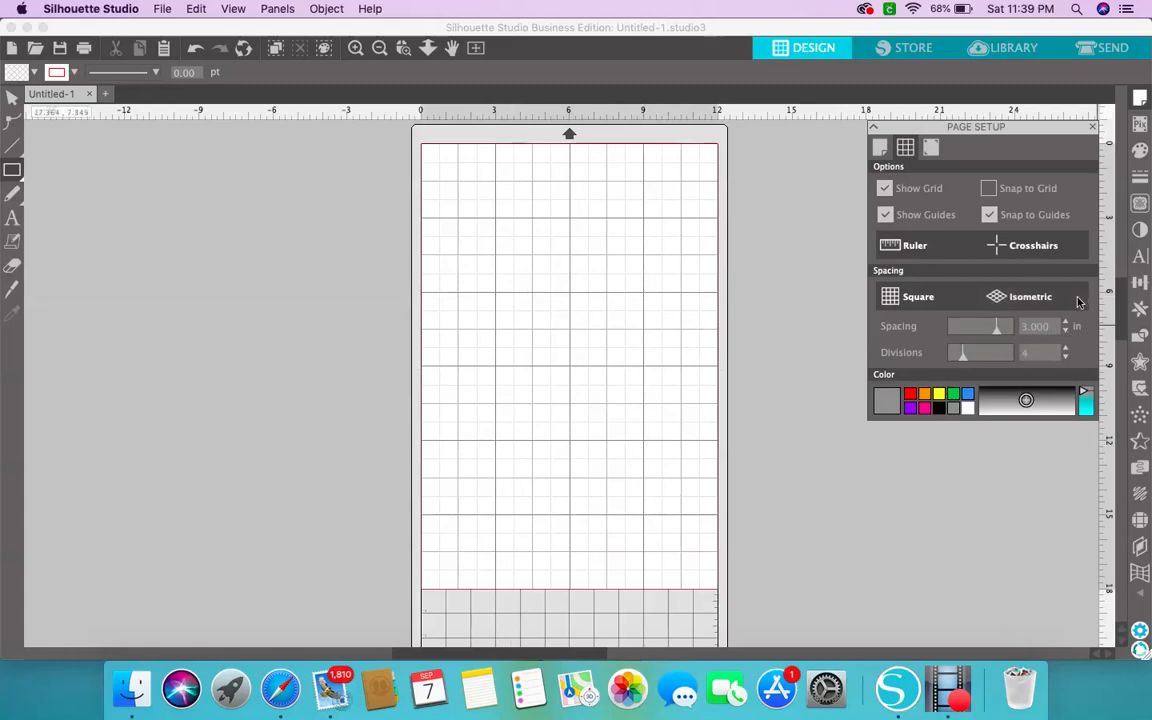
- Set the page grid's divisions to 3 and close the page setup
{"action": "left_click_drag", "start_coordinate": [962, 357], "coordinate": [972, 363]}
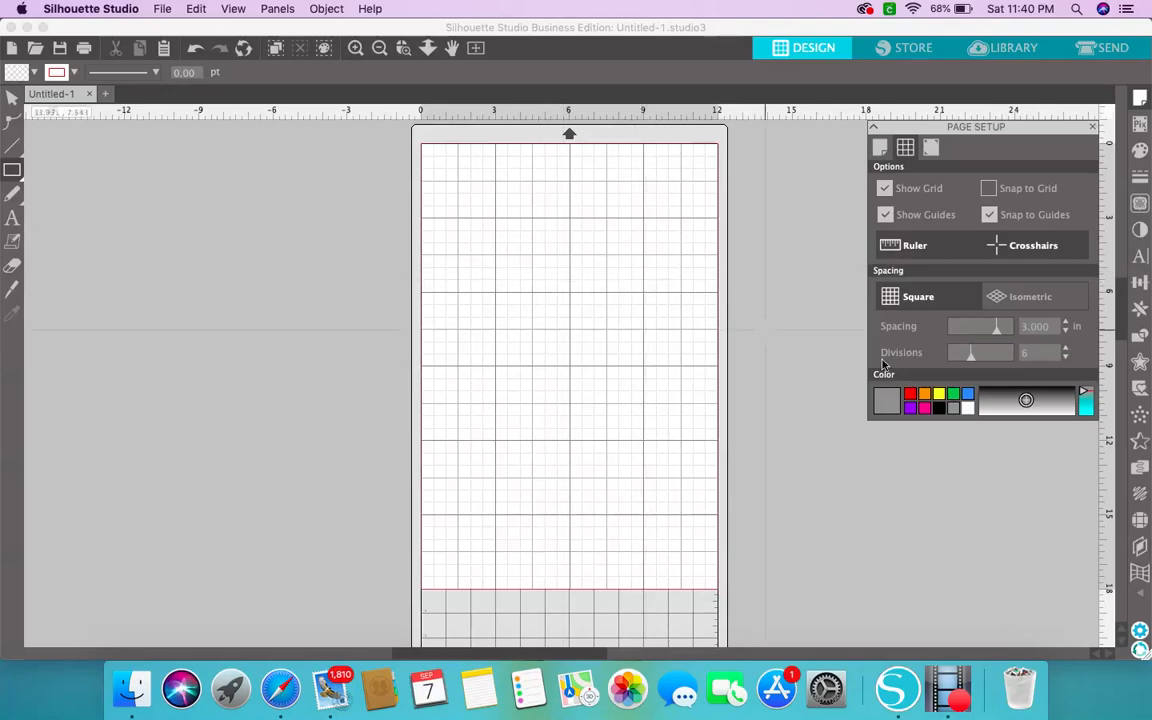
{"action": "left_click_drag", "start_coordinate": [968, 362], "coordinate": [965, 363]}
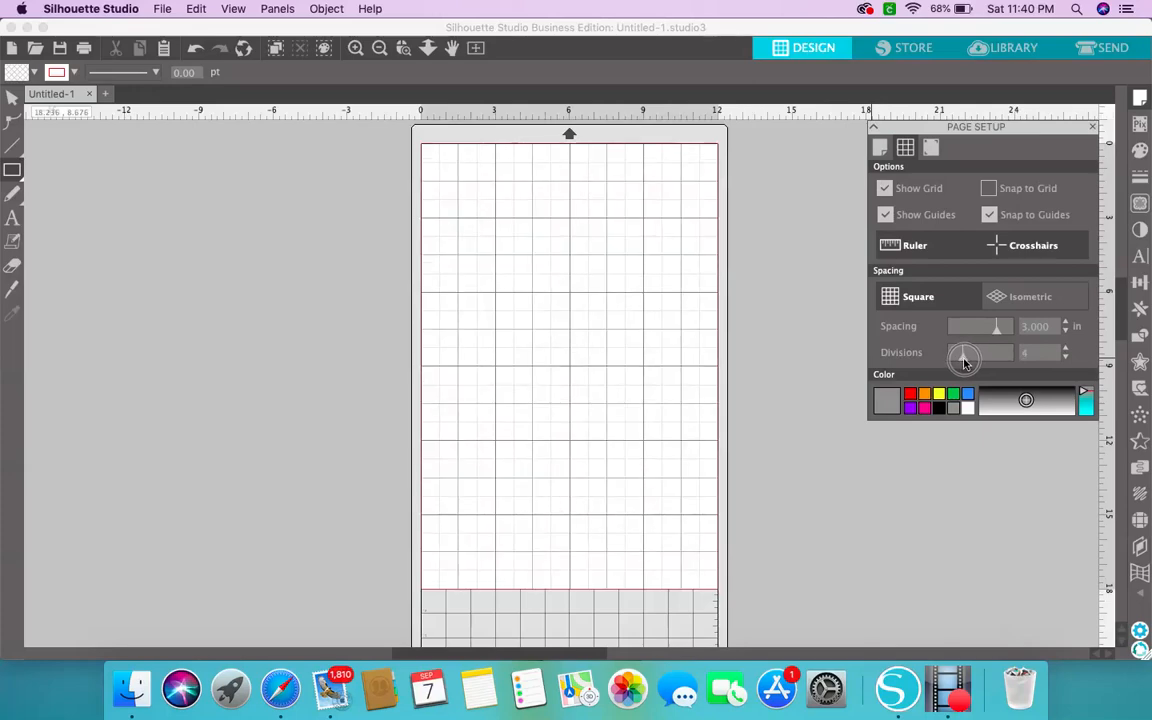
{"action": "left_click_drag", "start_coordinate": [965, 363], "coordinate": [960, 364]}
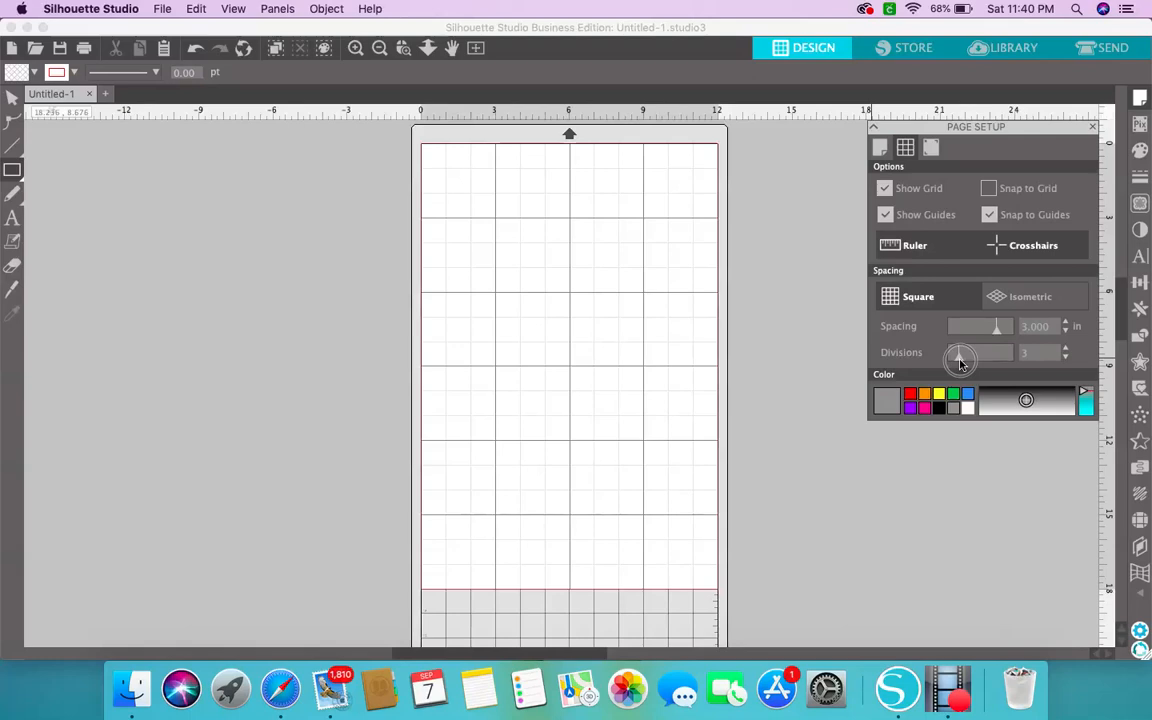
{"action": "left_click_drag", "start_coordinate": [960, 364], "coordinate": [960, 364]}
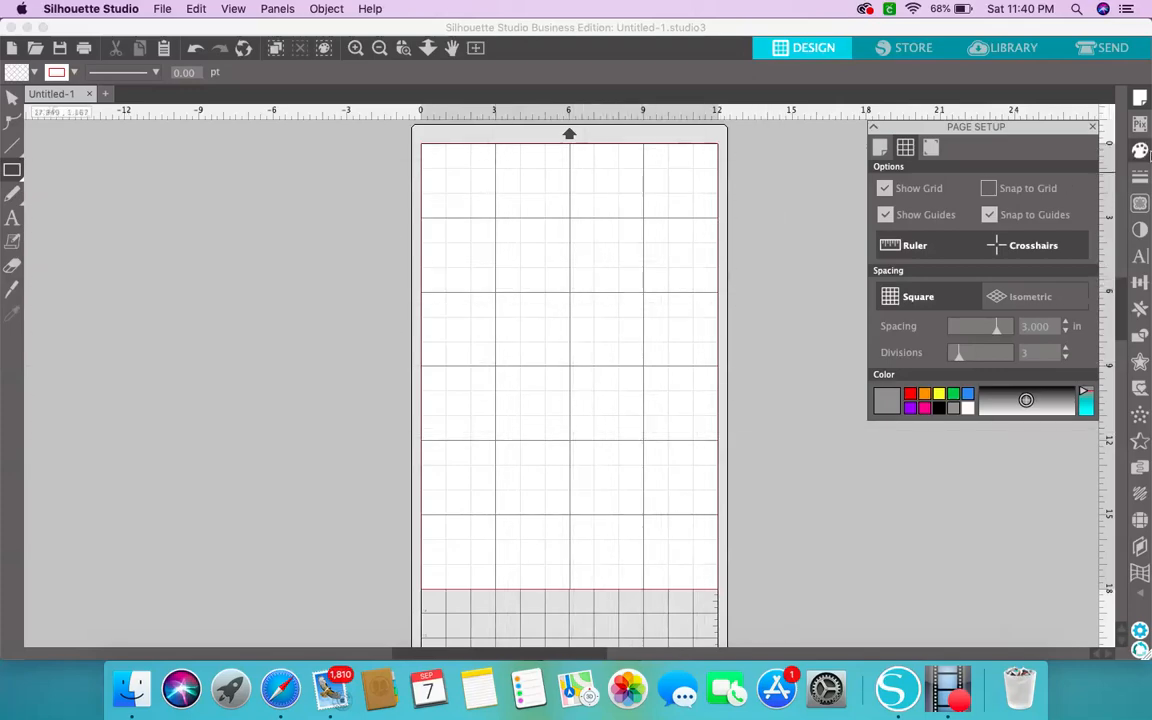
{"action": "left_click", "coordinate": [1093, 128]}
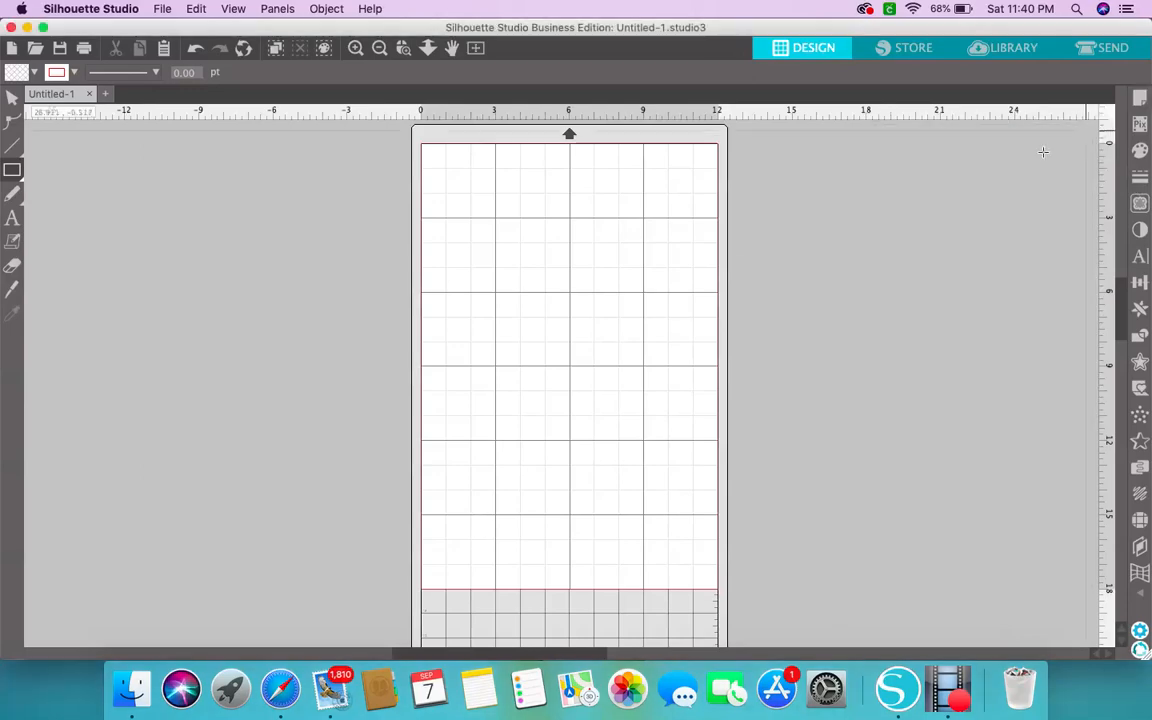
- Draw a square about 6 in per side, starting at the grid intersection 3 in across and 6 in down
{"action": "mouse_move", "coordinate": [12, 170]}
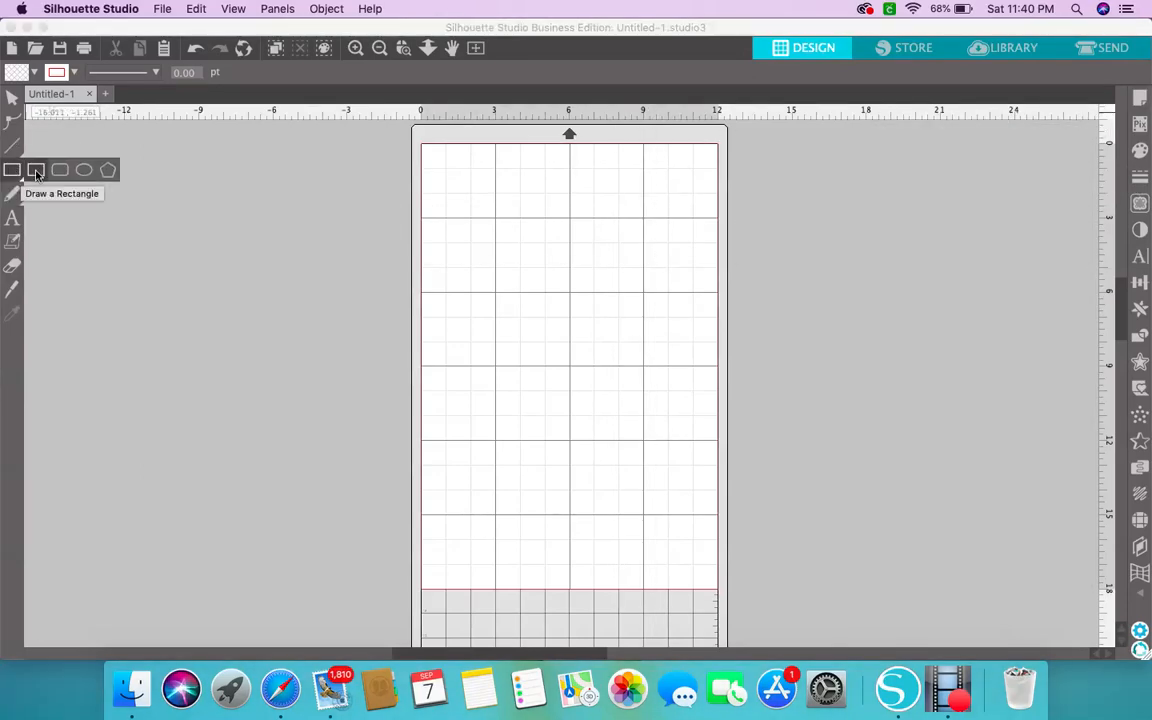
{"action": "left_click", "coordinate": [36, 174]}
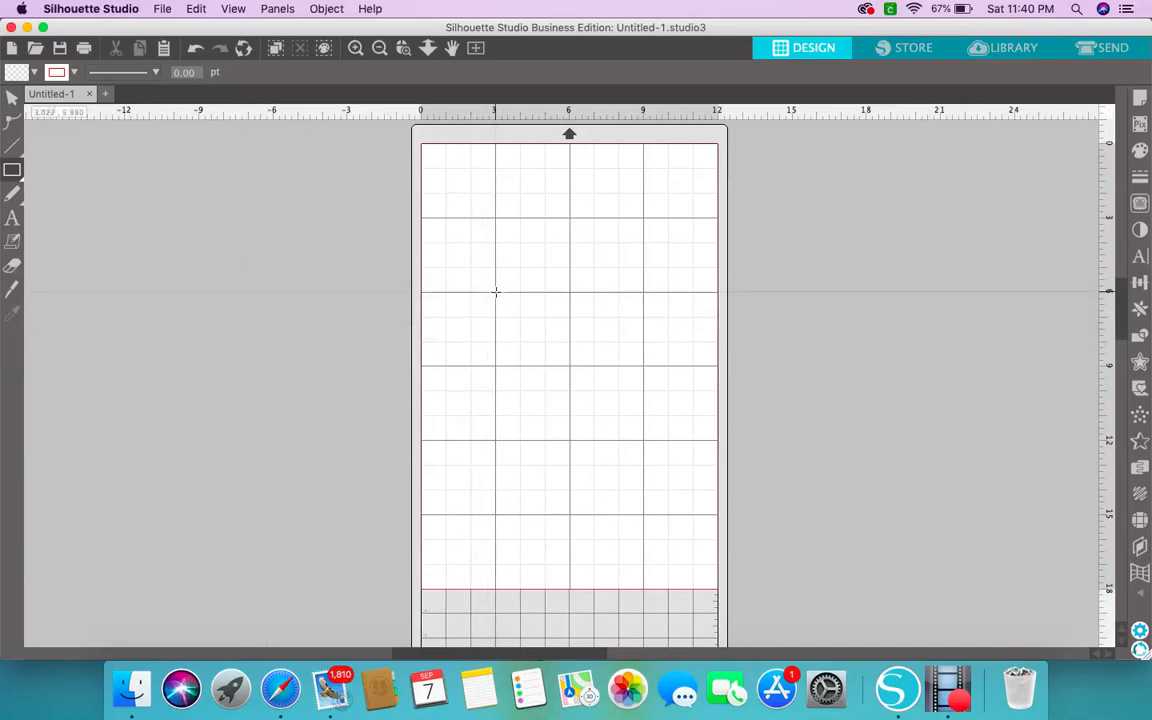
{"action": "mouse_move", "coordinate": [495, 291]}
{"action": "left_mouse_down"}
{"action": "mouse_move", "coordinate": [565, 324]}
{"action": "mouse_move", "coordinate": [653, 431]}
{"action": "left_mouse_up"}
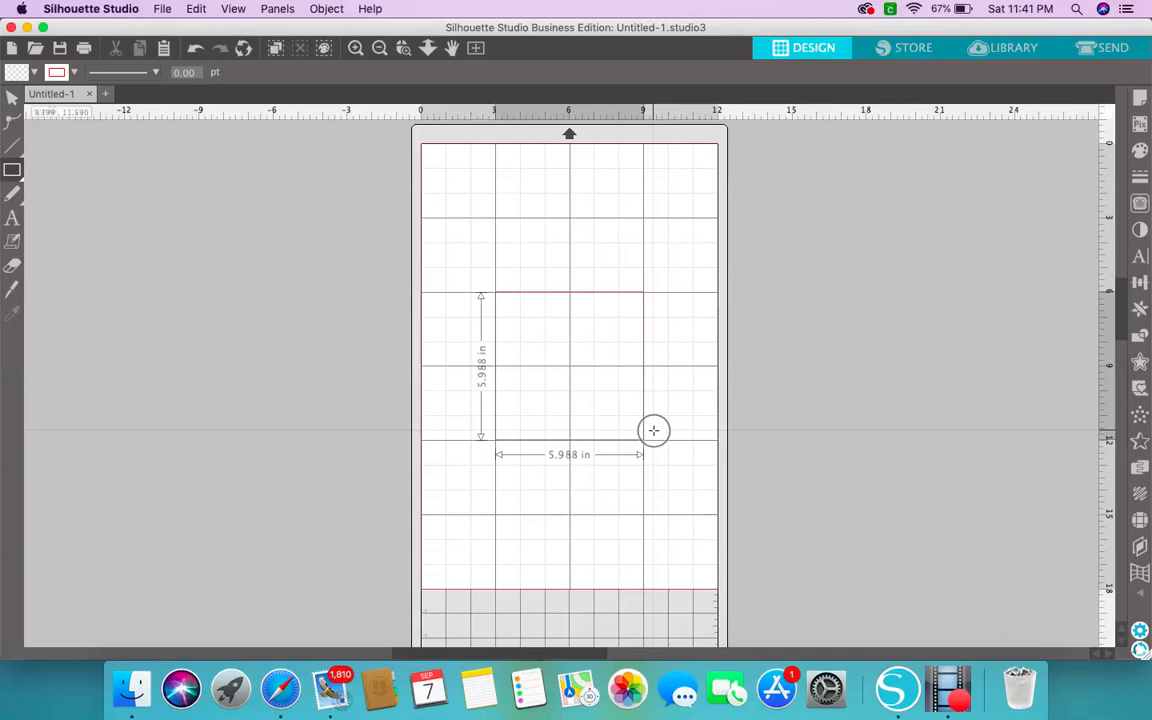
{"action": "left_click_drag", "start_coordinate": [653, 430], "coordinate": [653, 430]}
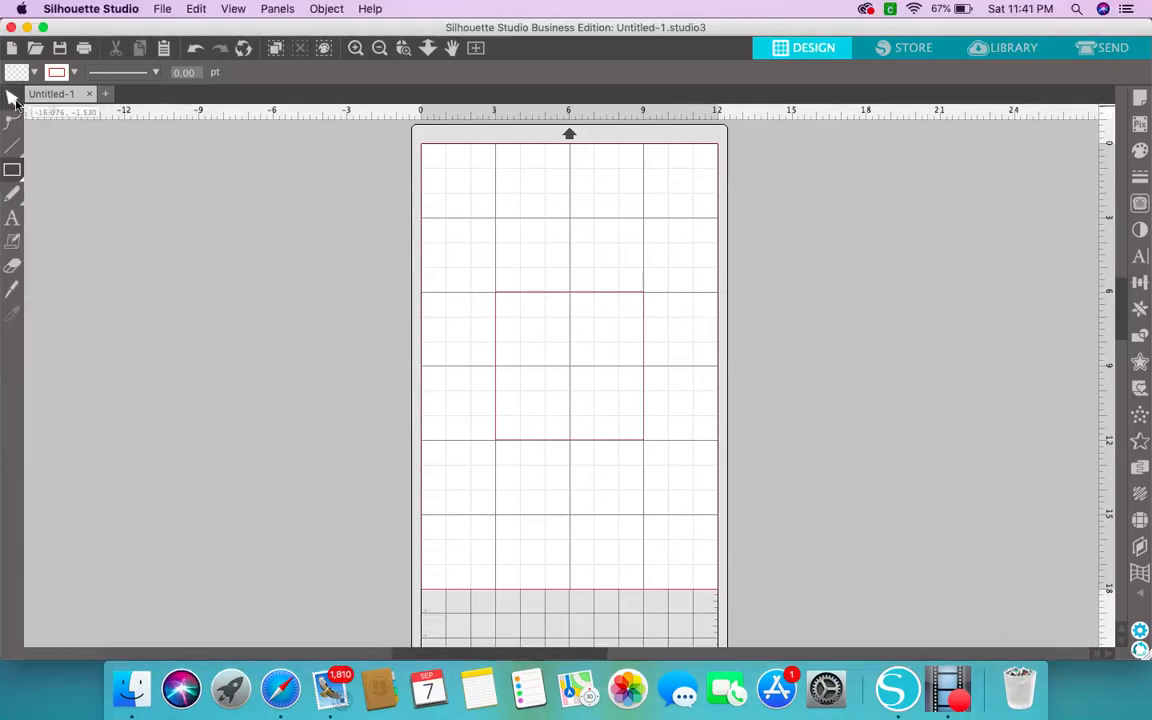
- Fill the square with a solid hot pink, deselect it and close the fill settings
{"action": "left_click", "coordinate": [12, 97]}
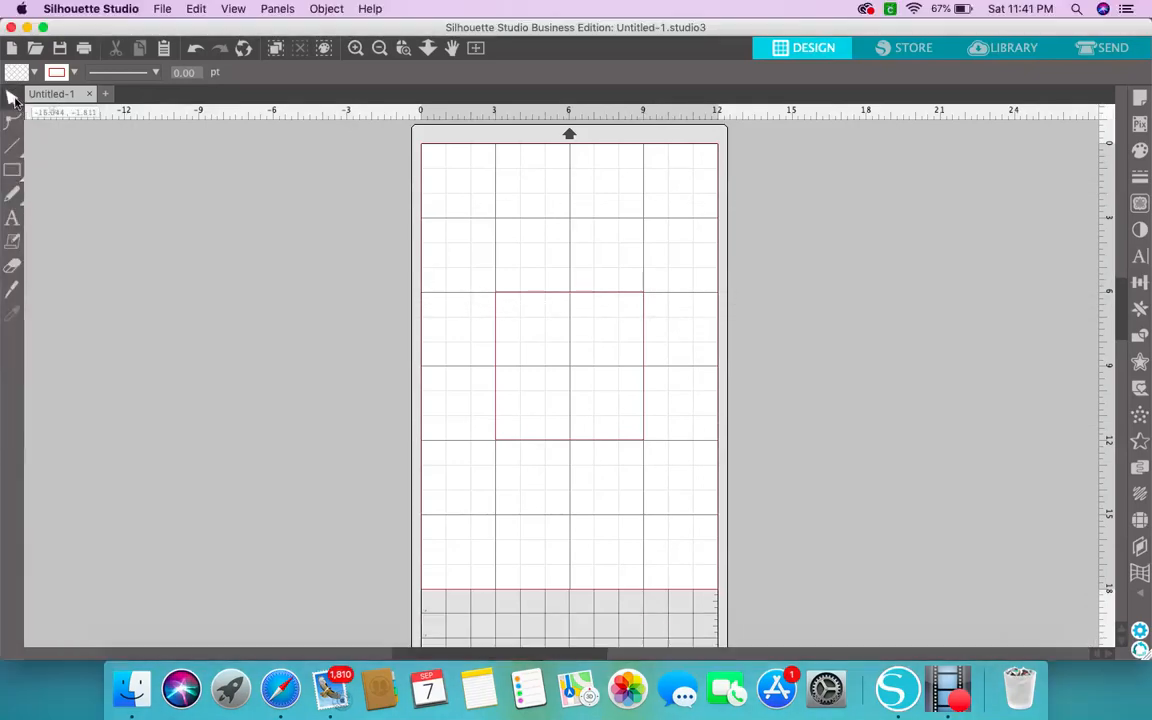
{"action": "left_click", "coordinate": [592, 297]}
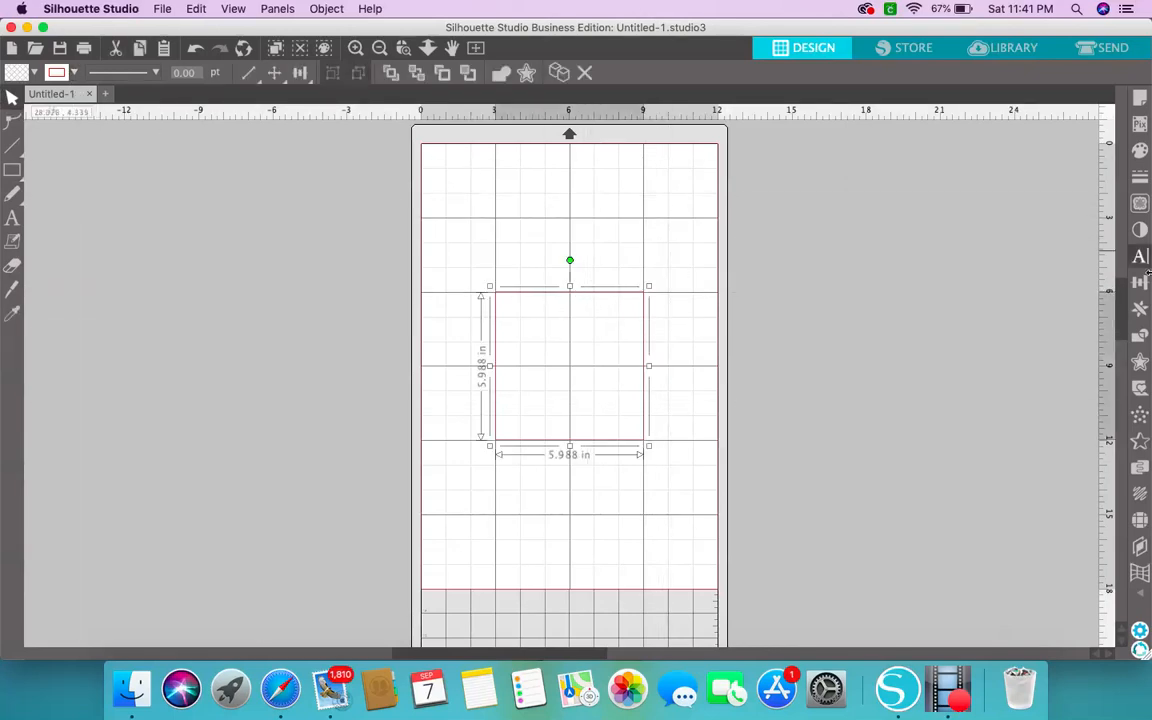
{"action": "left_click", "coordinate": [1142, 150]}
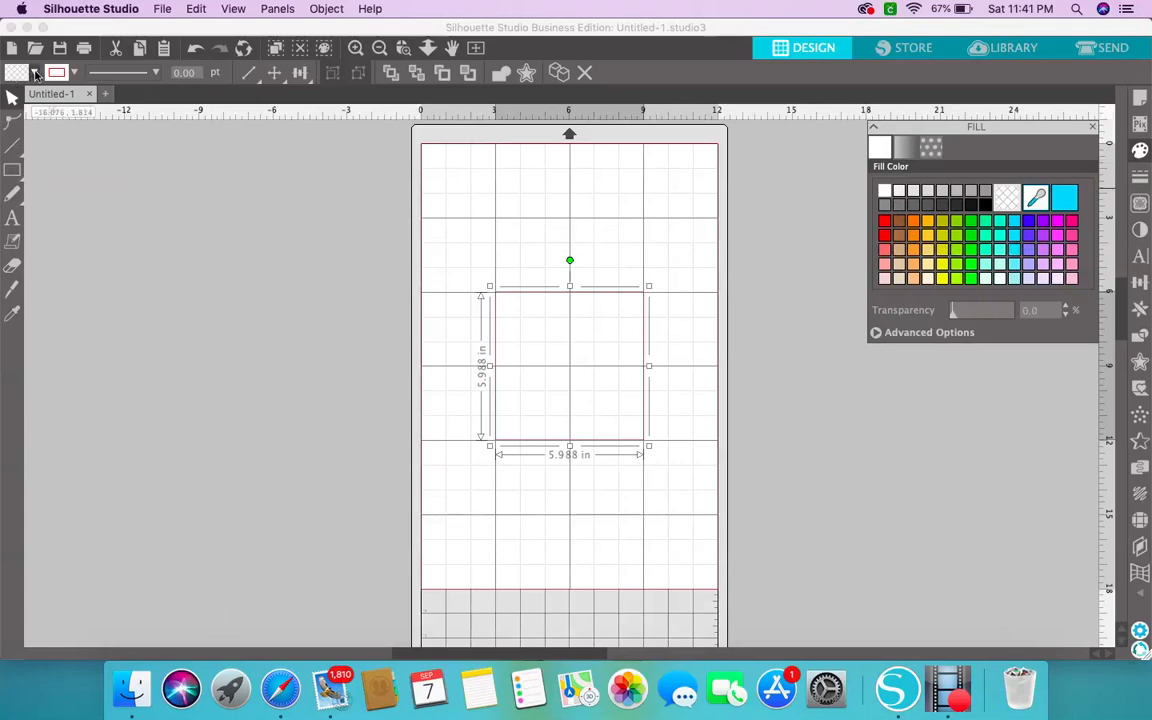
{"action": "left_click", "coordinate": [35, 73]}
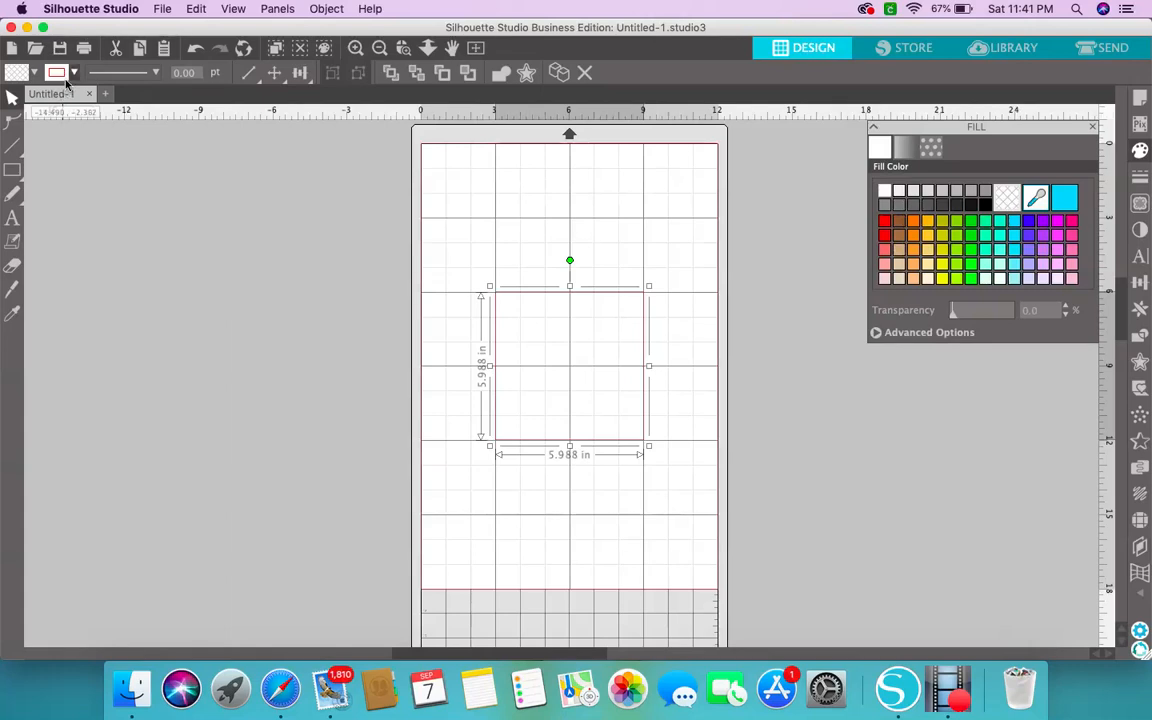
{"action": "left_click", "coordinate": [12, 119]}
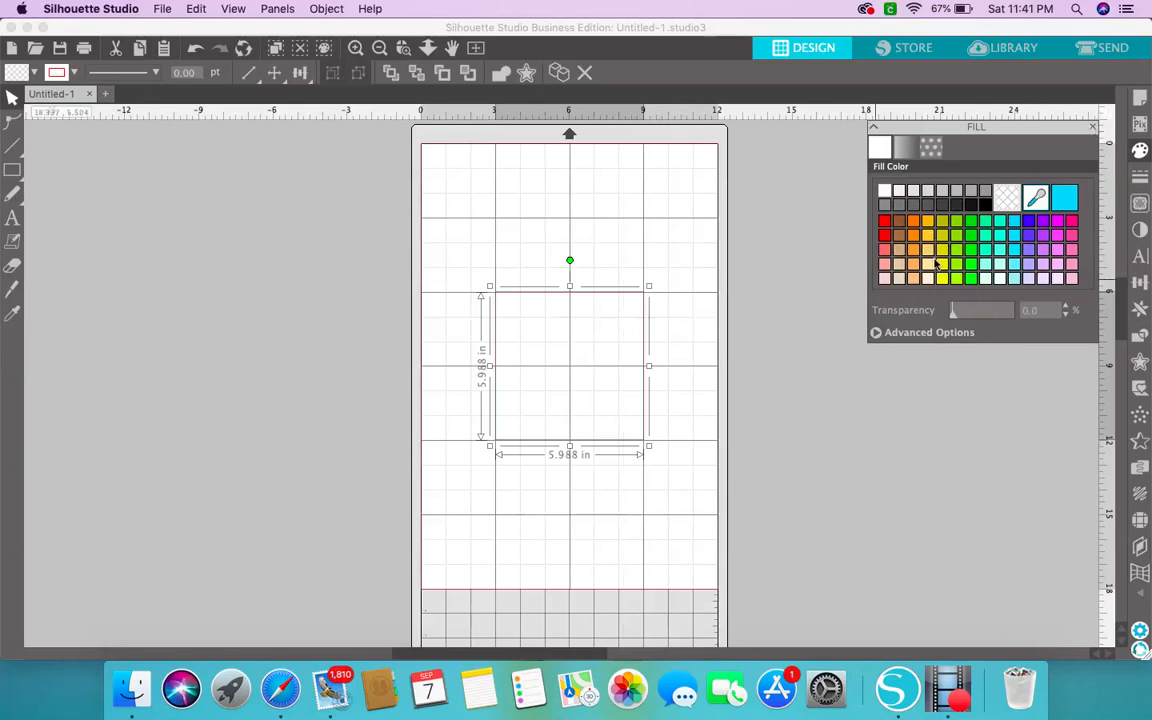
{"action": "left_click", "coordinate": [1071, 234]}
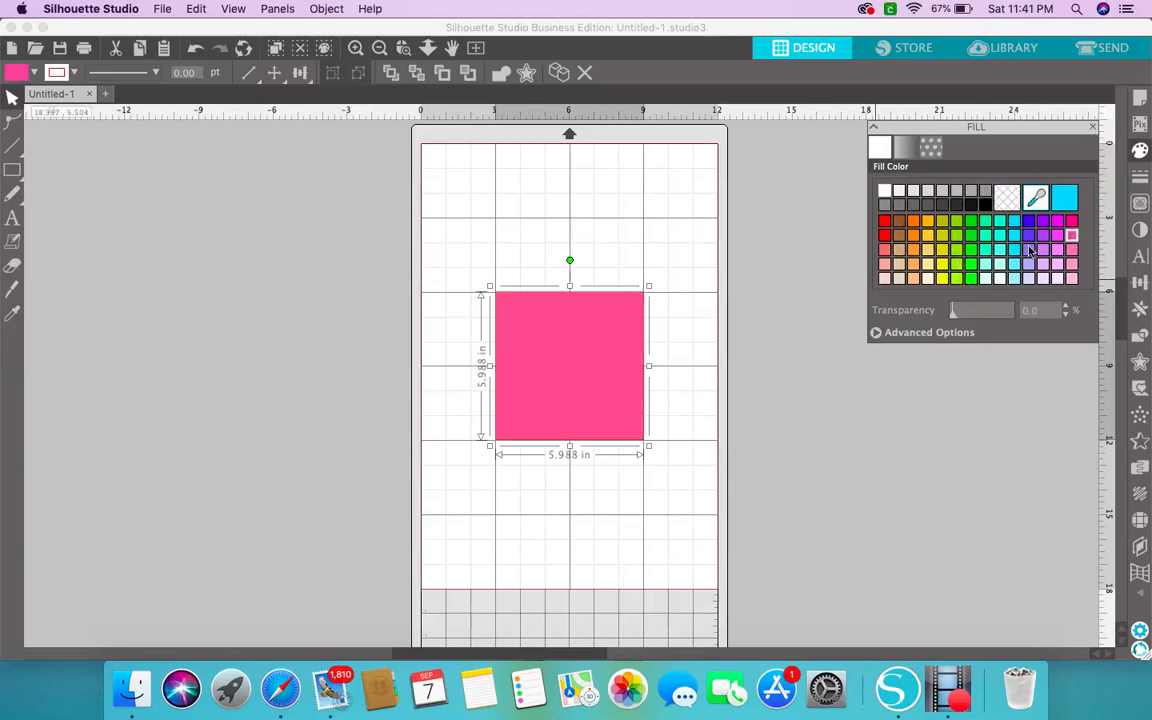
{"action": "left_click", "coordinate": [777, 226]}
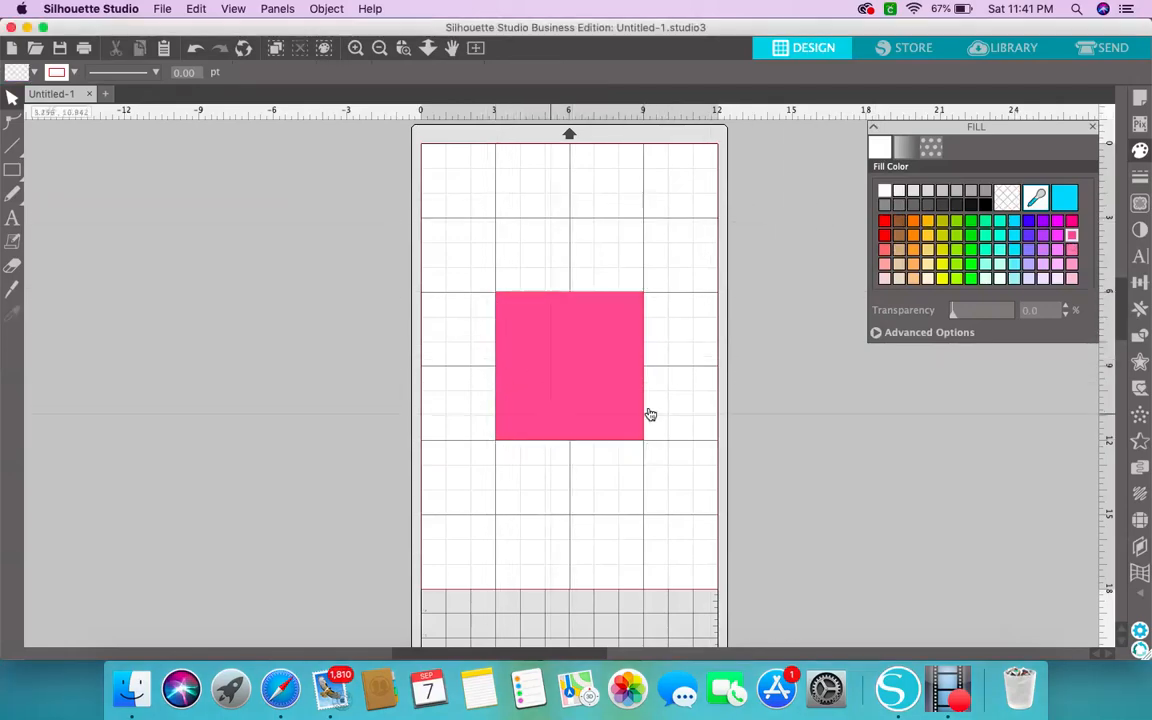
{"action": "left_click", "coordinate": [1092, 128]}
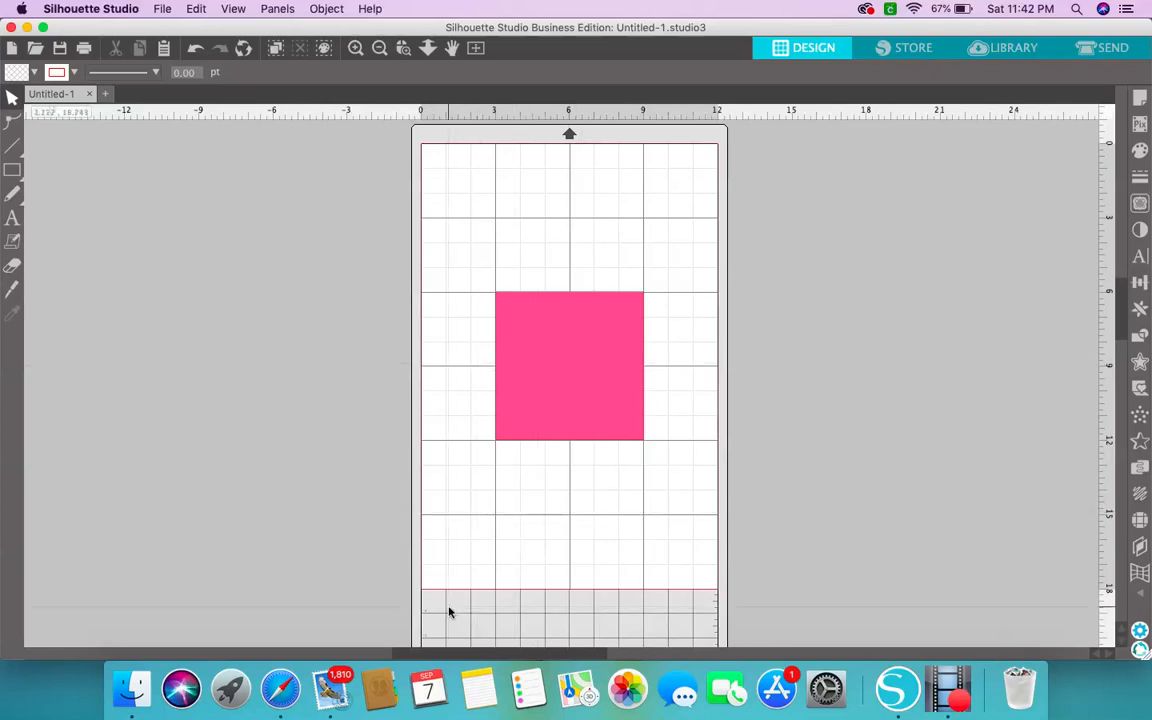
- Replicate the pink square with a mirrored copy directly to its left
{"action": "left_click", "coordinate": [575, 353]}
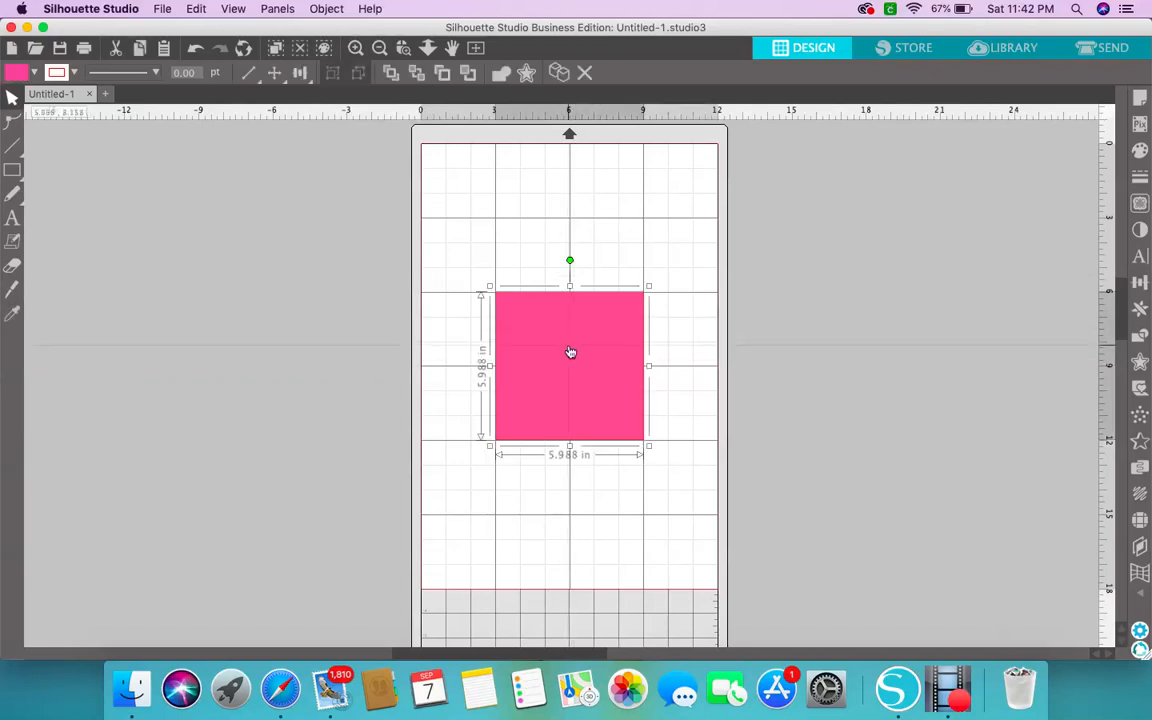
{"action": "left_click", "coordinate": [327, 10]}
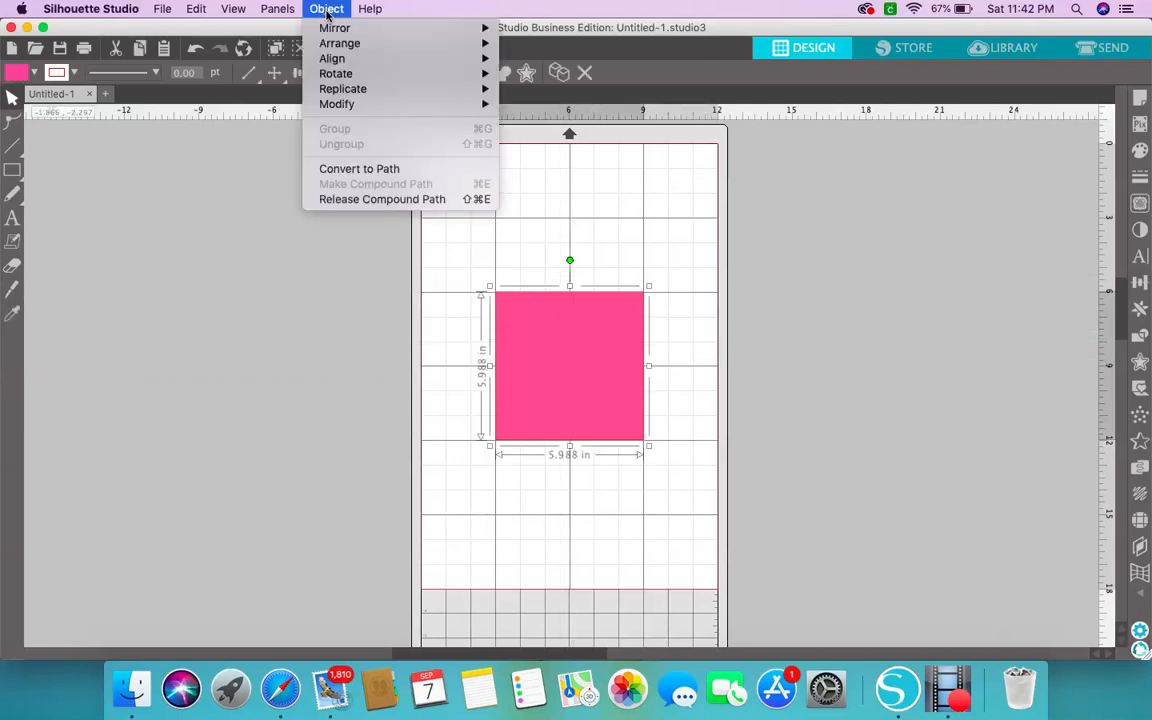
{"action": "mouse_move", "coordinate": [372, 90]}
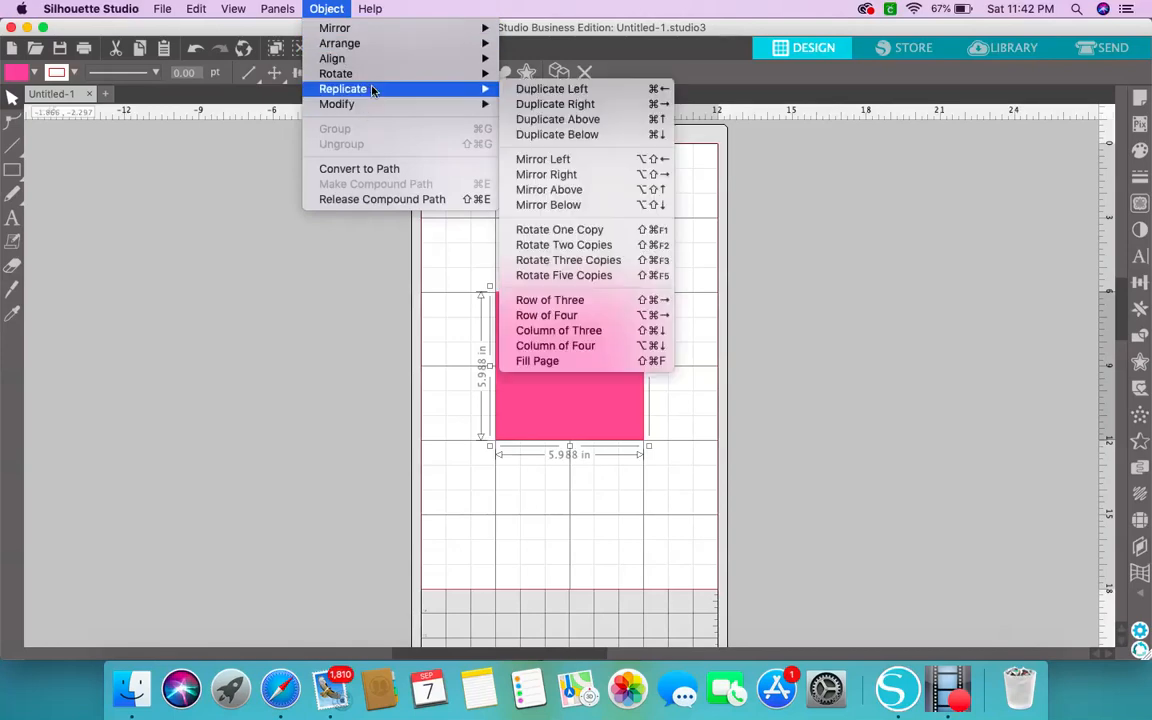
{"action": "left_click", "coordinate": [565, 161]}
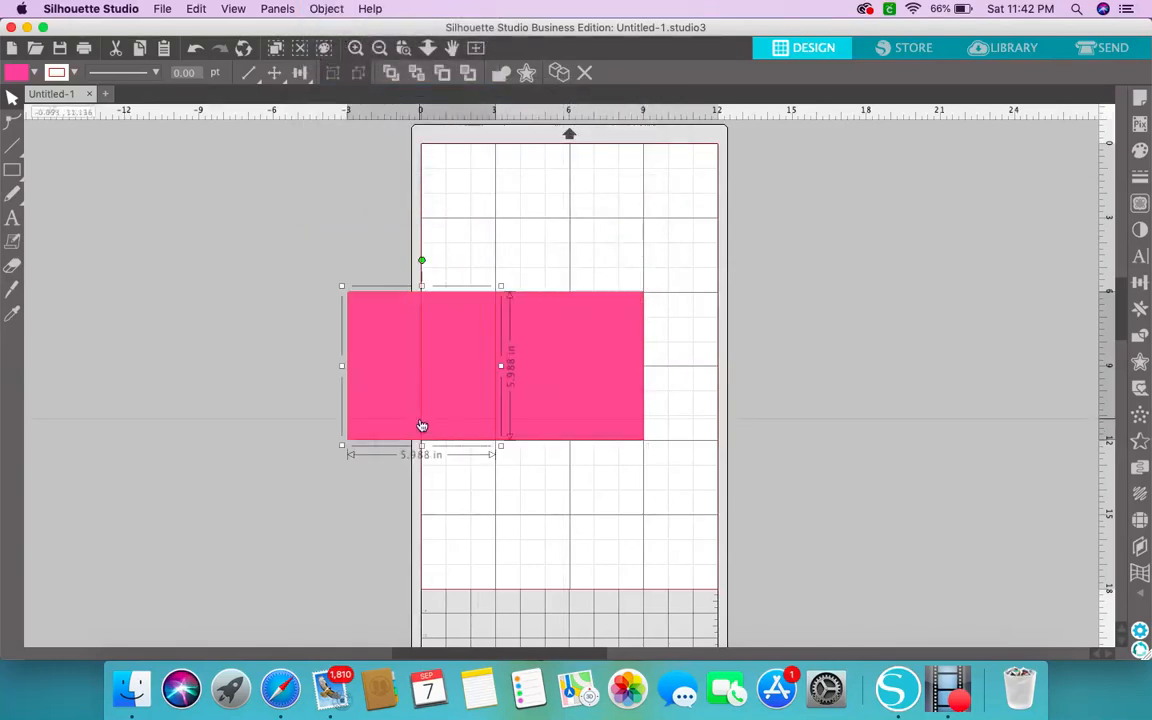
- Replicate the original centre square with mirrored copies to its right and above it
{"action": "left_click", "coordinate": [571, 383]}
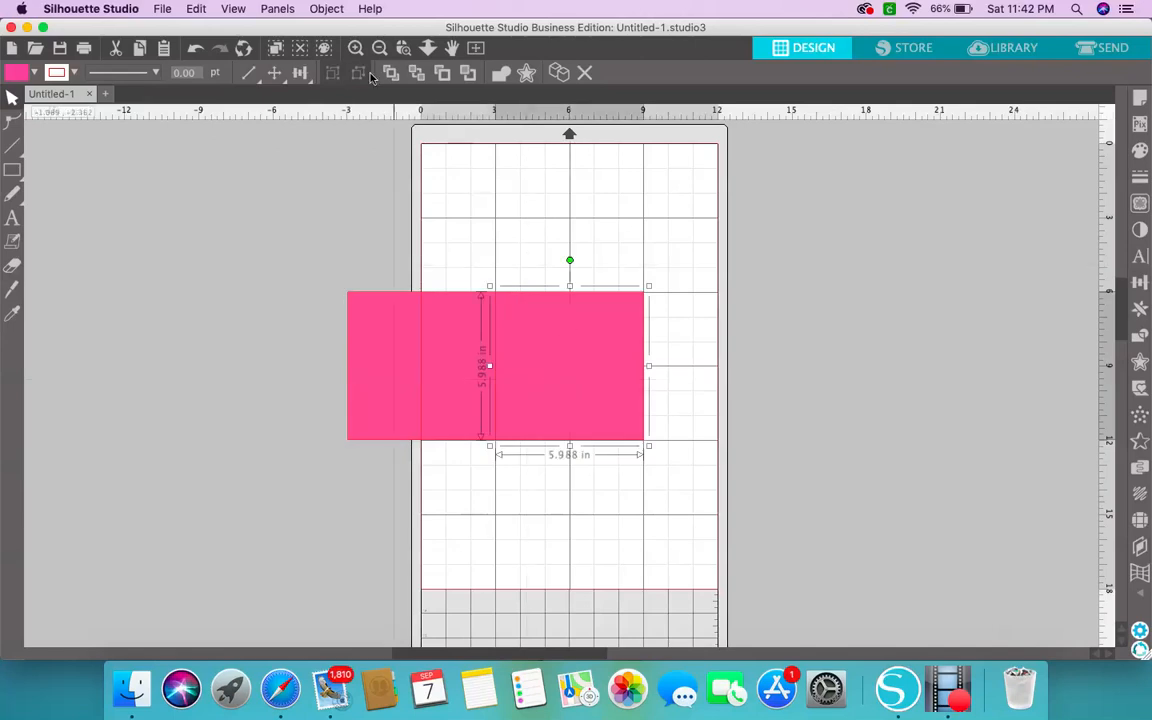
{"action": "left_click", "coordinate": [327, 9]}
{"action": "mouse_move", "coordinate": [408, 96]}
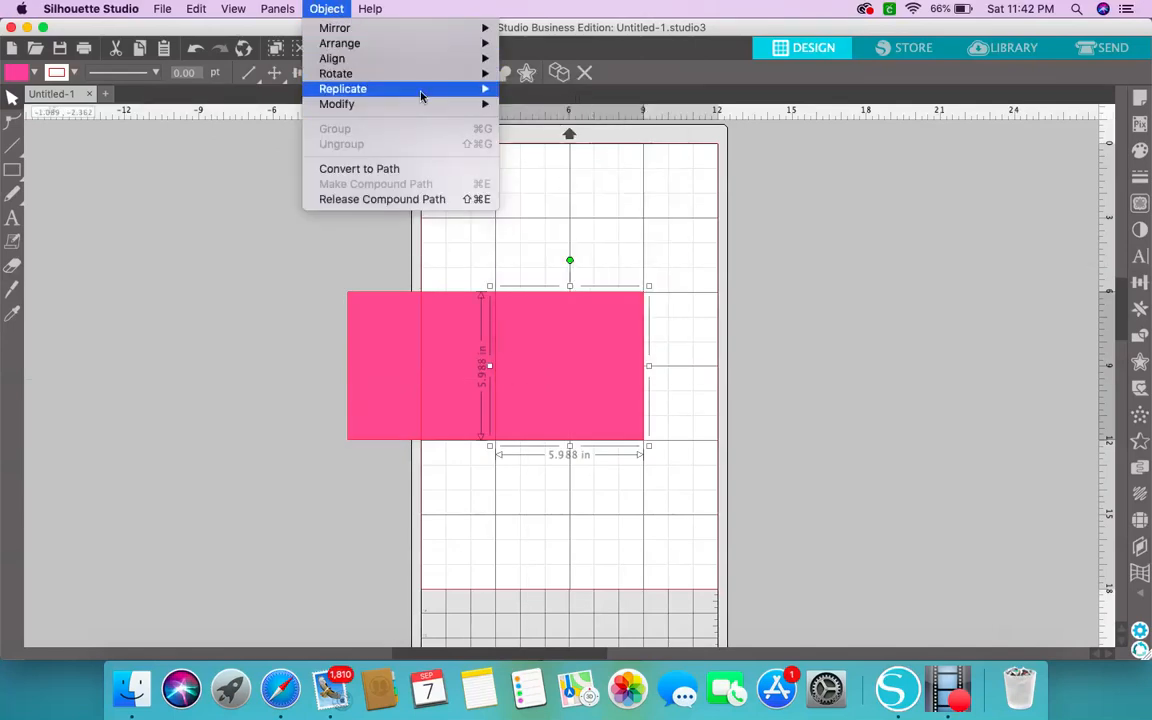
{"action": "left_click", "coordinate": [565, 177]}
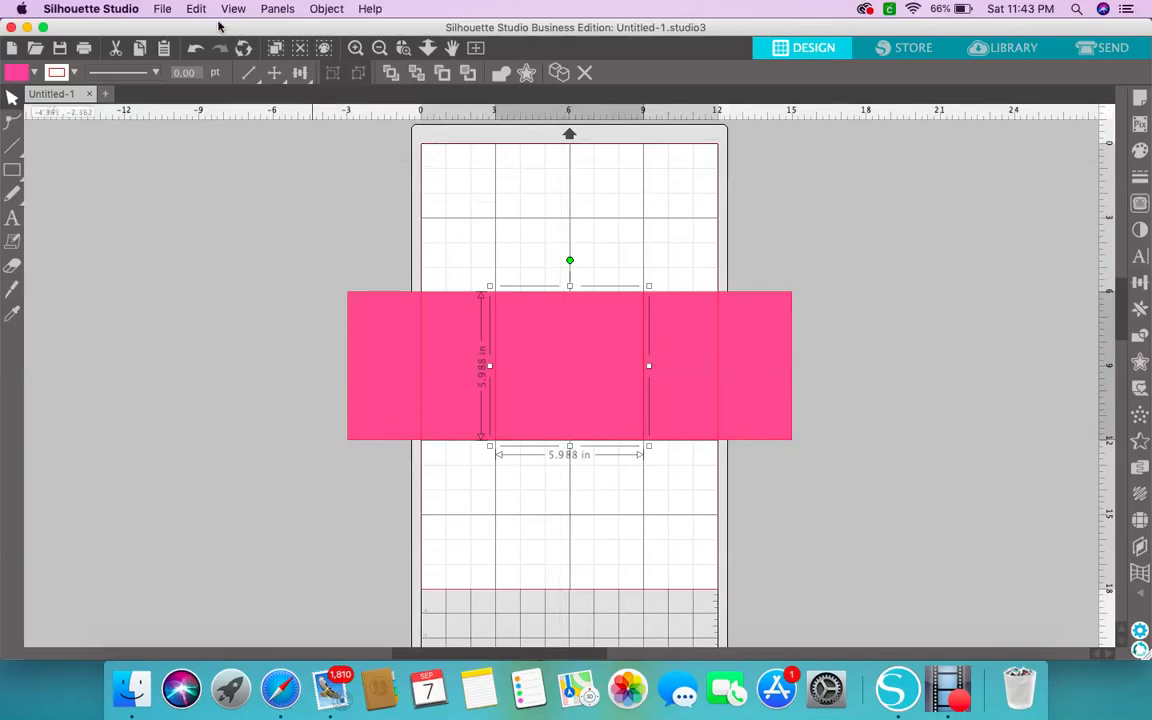
{"action": "left_click", "coordinate": [326, 8]}
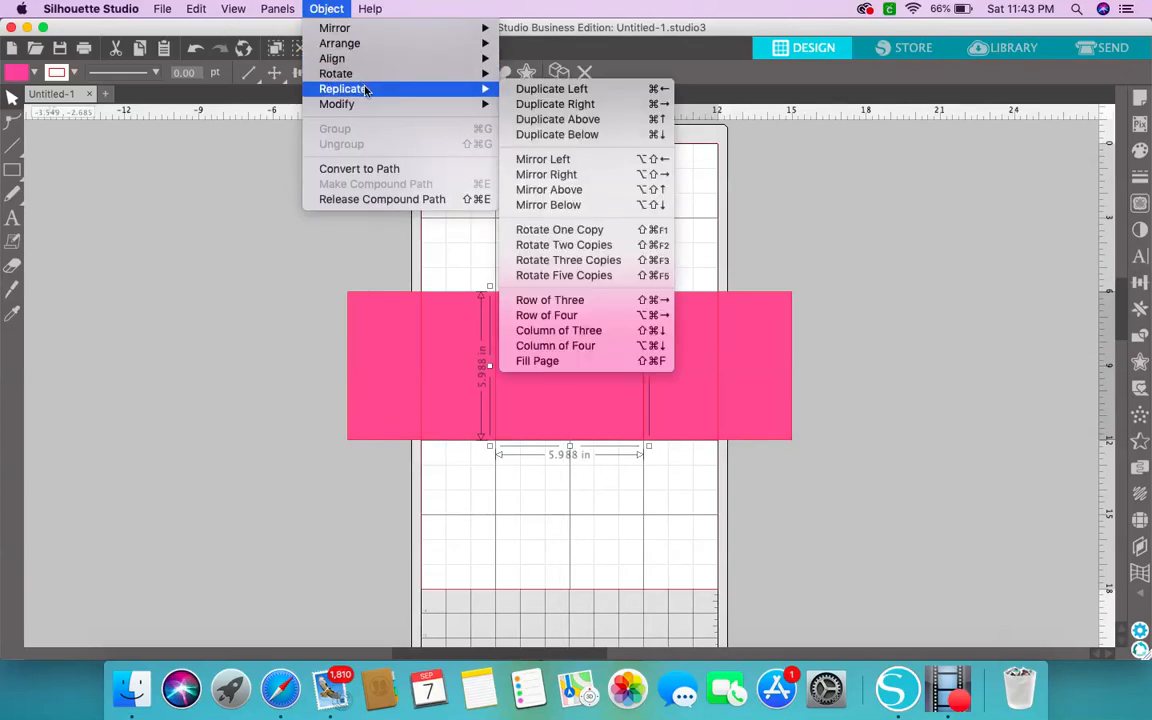
{"action": "left_click", "coordinate": [572, 191]}
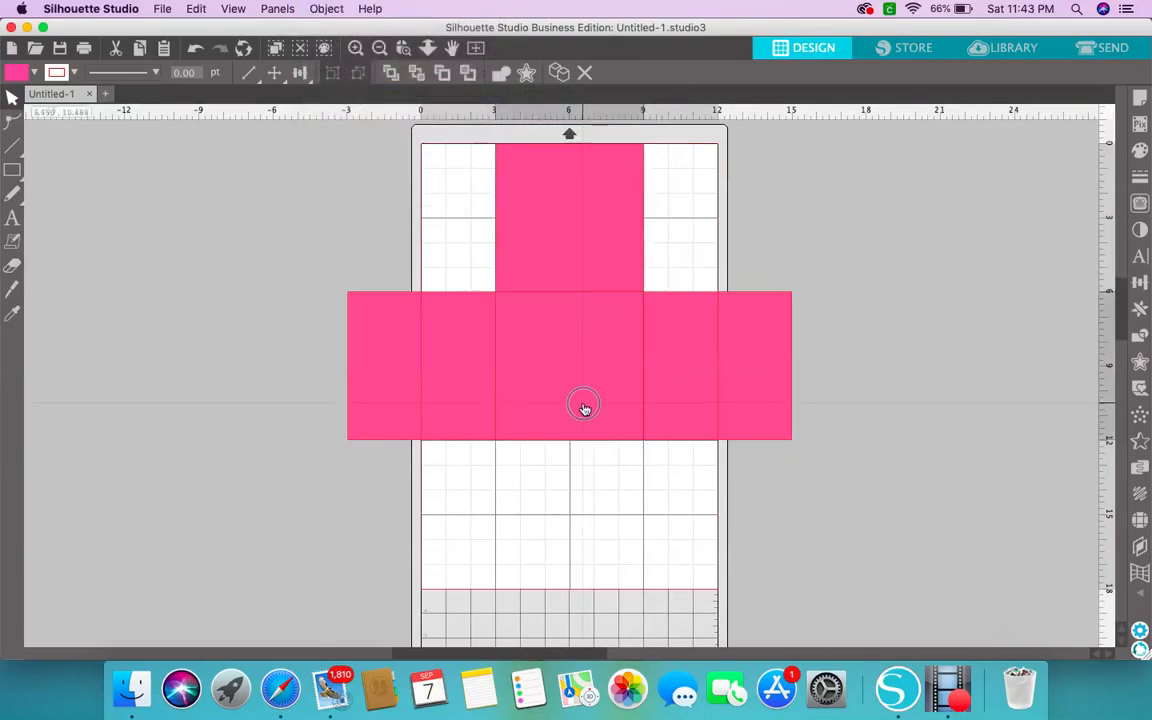
- Replicate the centre square with a mirrored copy directly below it
{"action": "scroll", "coordinate": [777, 421], "scroll_direction": "down", "scroll_amount": 3}
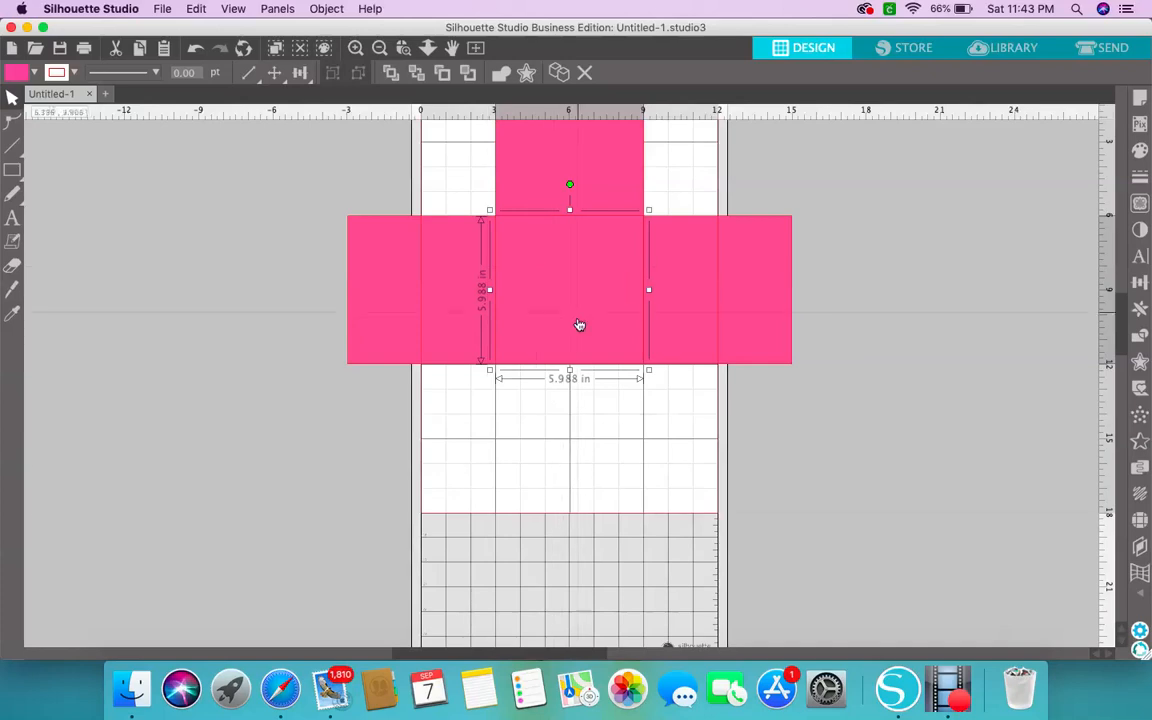
{"action": "left_click", "coordinate": [326, 8]}
{"action": "mouse_move", "coordinate": [372, 92]}
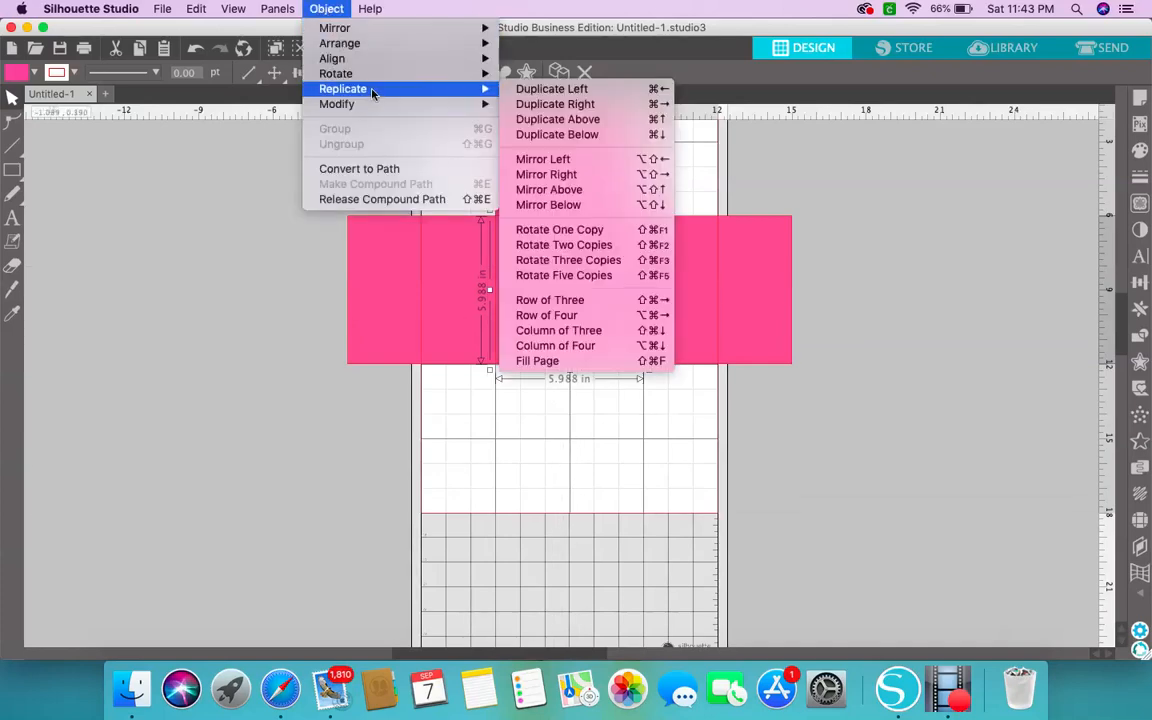
{"action": "left_click", "coordinate": [565, 205]}
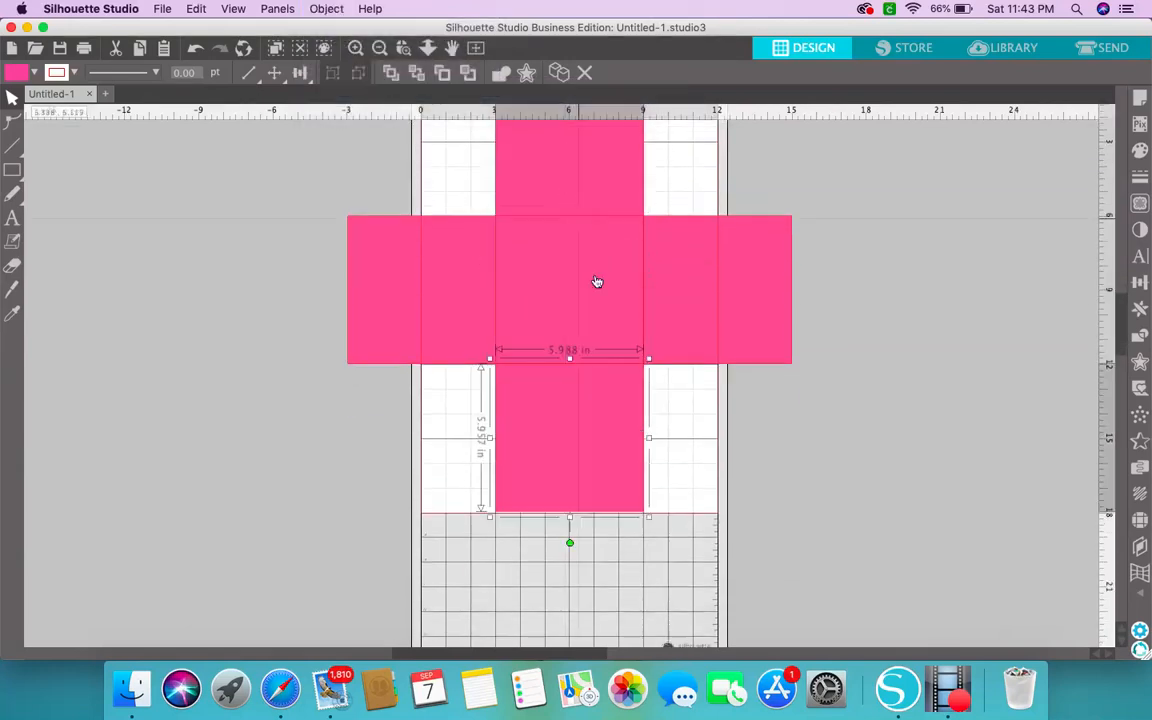
- Replicate the new lower square with another mirrored copy beneath it to complete the long arm of the cross
{"action": "left_click", "coordinate": [318, 9]}
{"action": "mouse_move", "coordinate": [369, 80]}
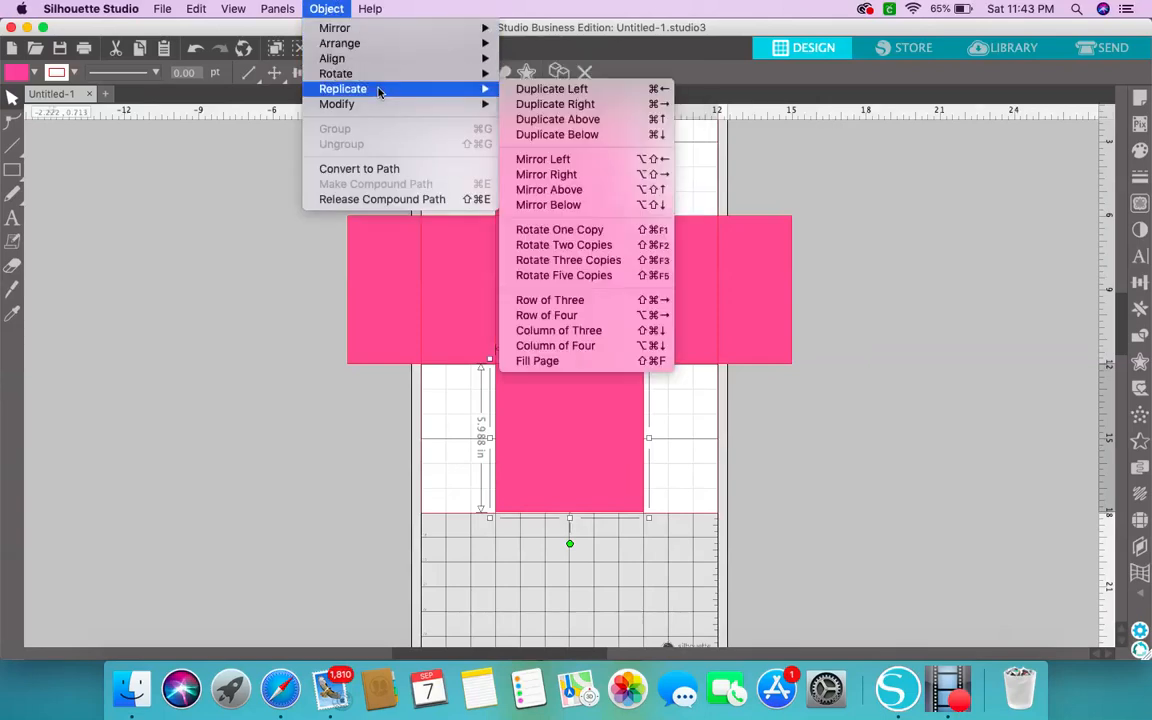
{"action": "left_click", "coordinate": [590, 205]}
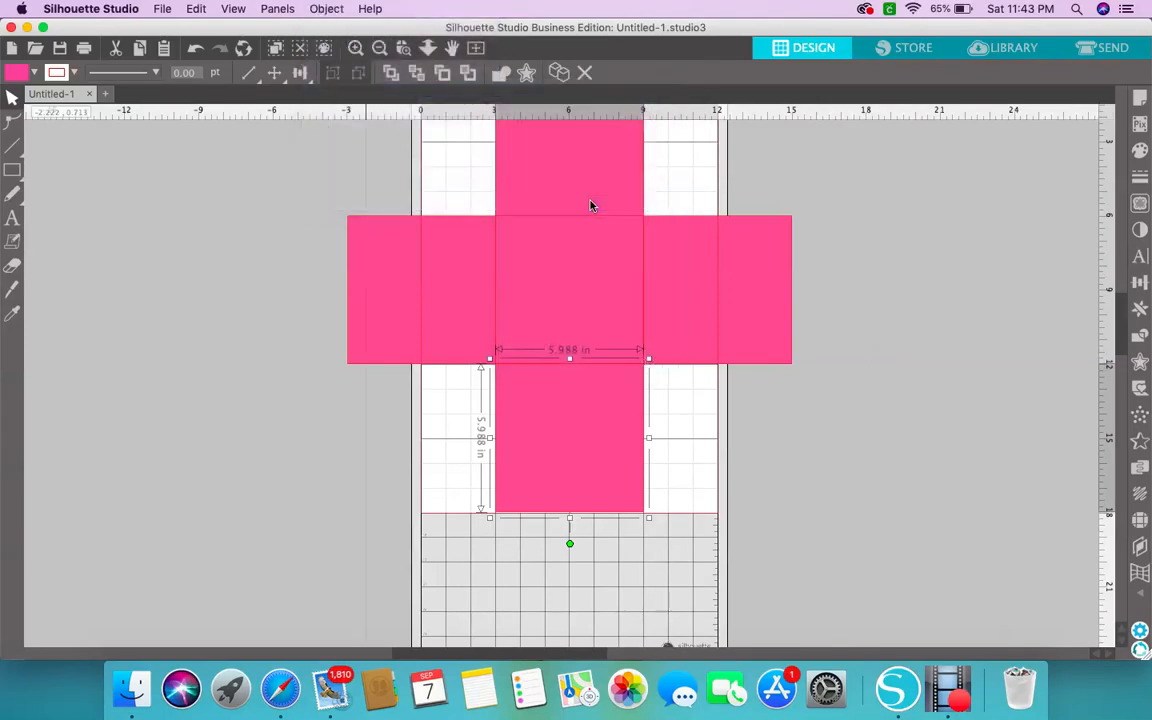
{"action": "scroll", "coordinate": [818, 340], "scroll_direction": "down", "scroll_amount": 2}
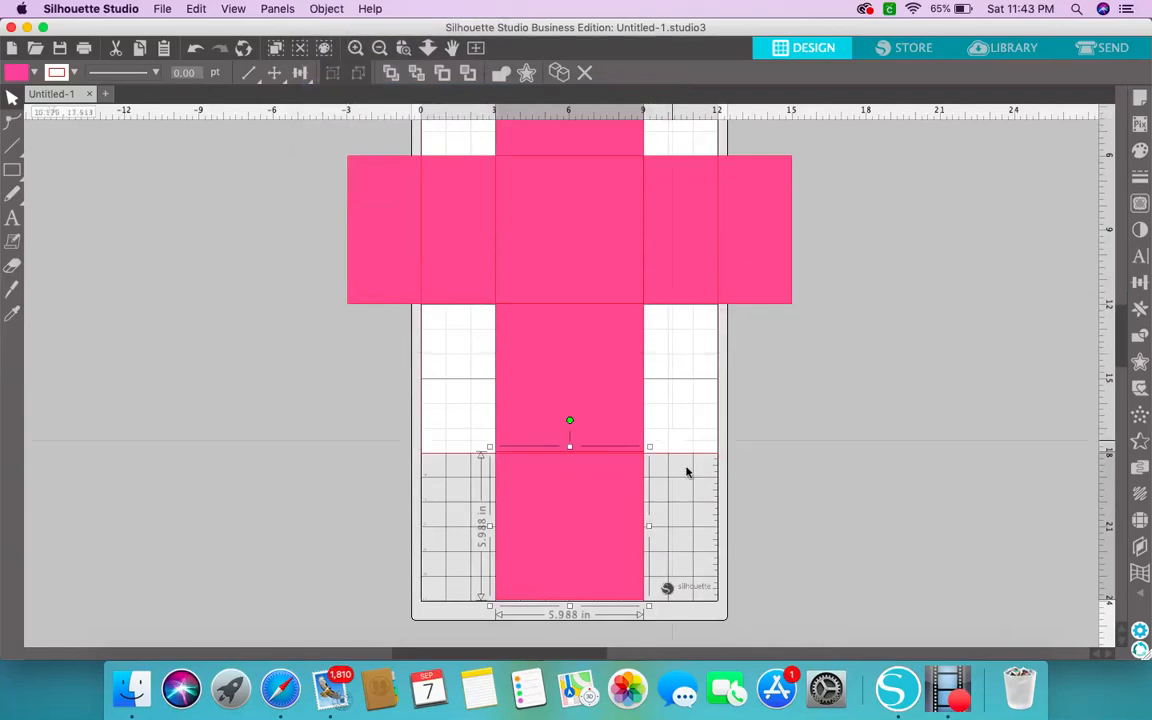
{"action": "scroll", "coordinate": [885, 368], "scroll_direction": "up", "scroll_amount": 3}
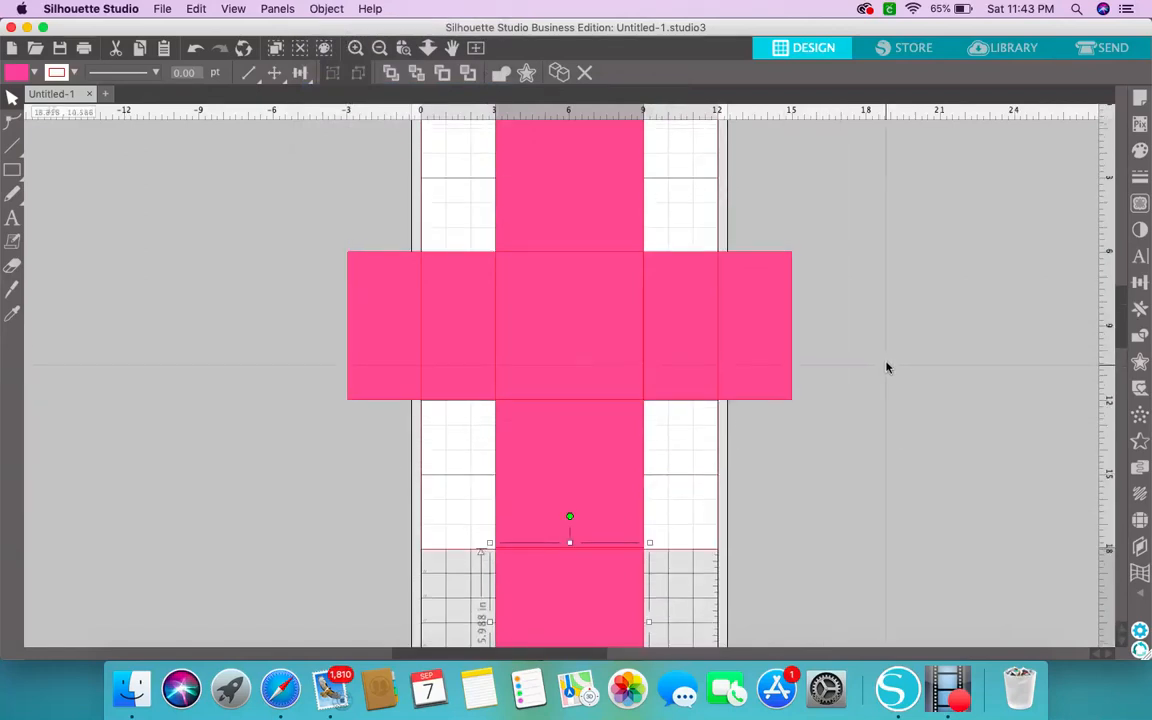
{"action": "scroll", "coordinate": [885, 368], "scroll_direction": "up", "scroll_amount": 1}
{"action": "scroll", "coordinate": [857, 449], "scroll_direction": "down", "scroll_amount": 1}
{"action": "scroll", "coordinate": [857, 449], "scroll_direction": "up", "scroll_amount": 1}
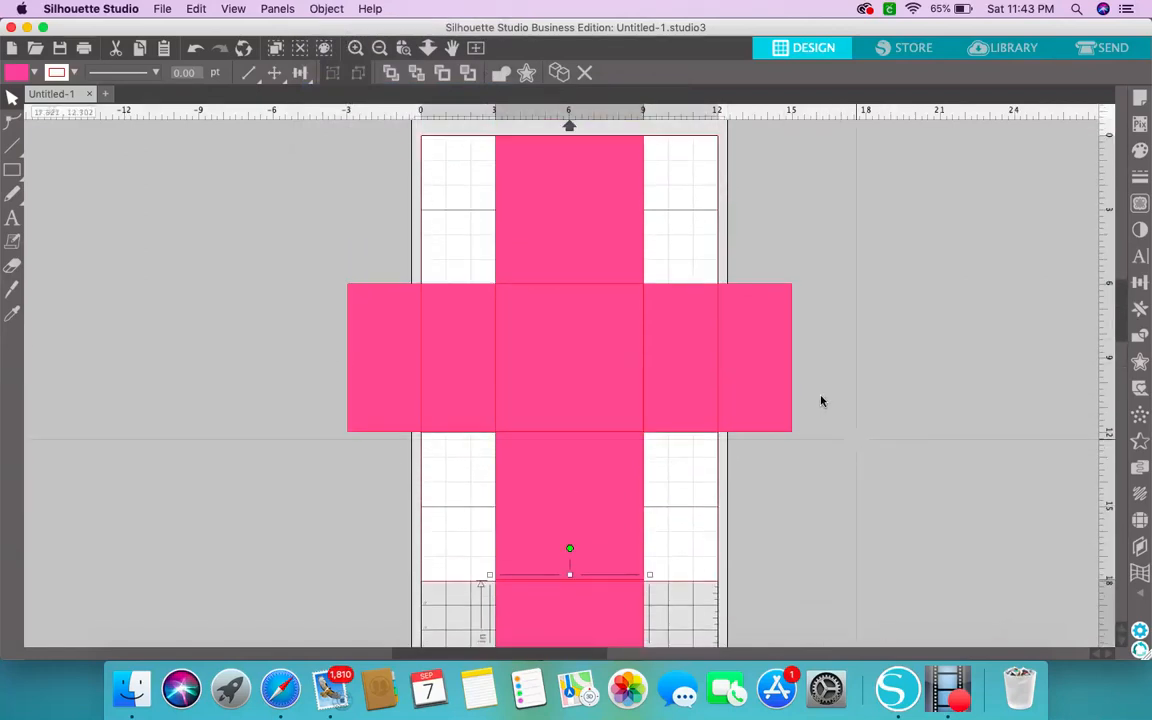
- Try scaling the whole cross of squares down proportionally to about 12.5 in wide and 16.7 in tall
{"action": "left_click", "coordinate": [379, 48]}
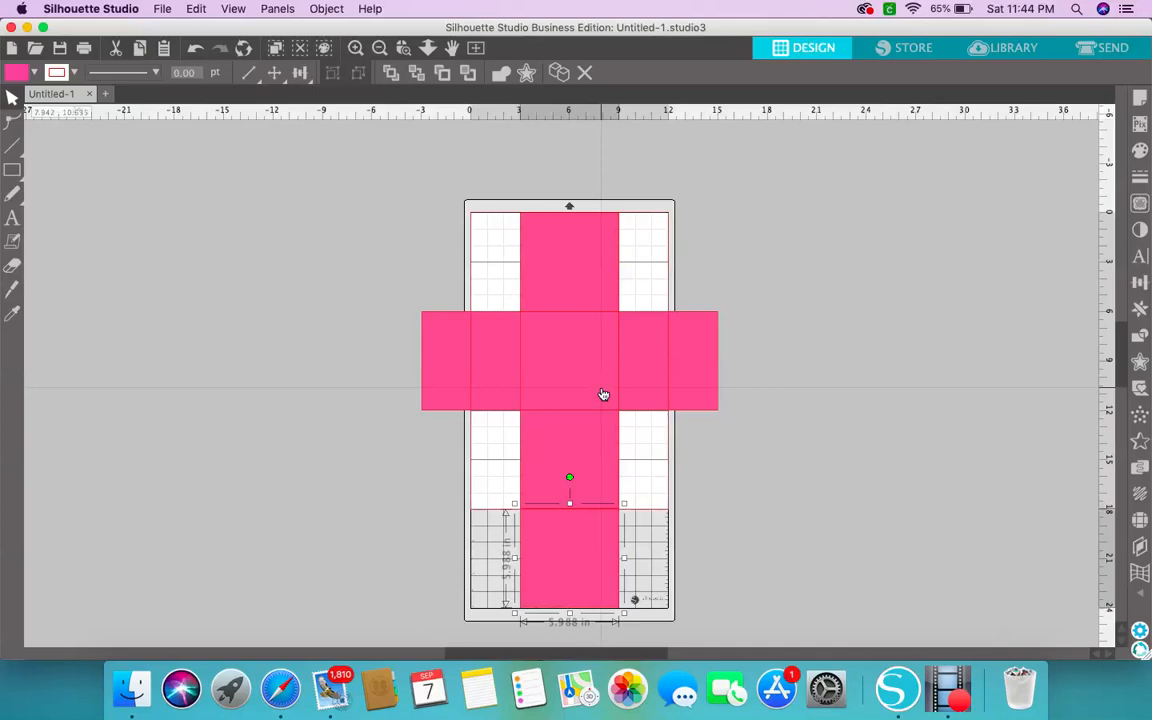
{"action": "left_click", "coordinate": [864, 426]}
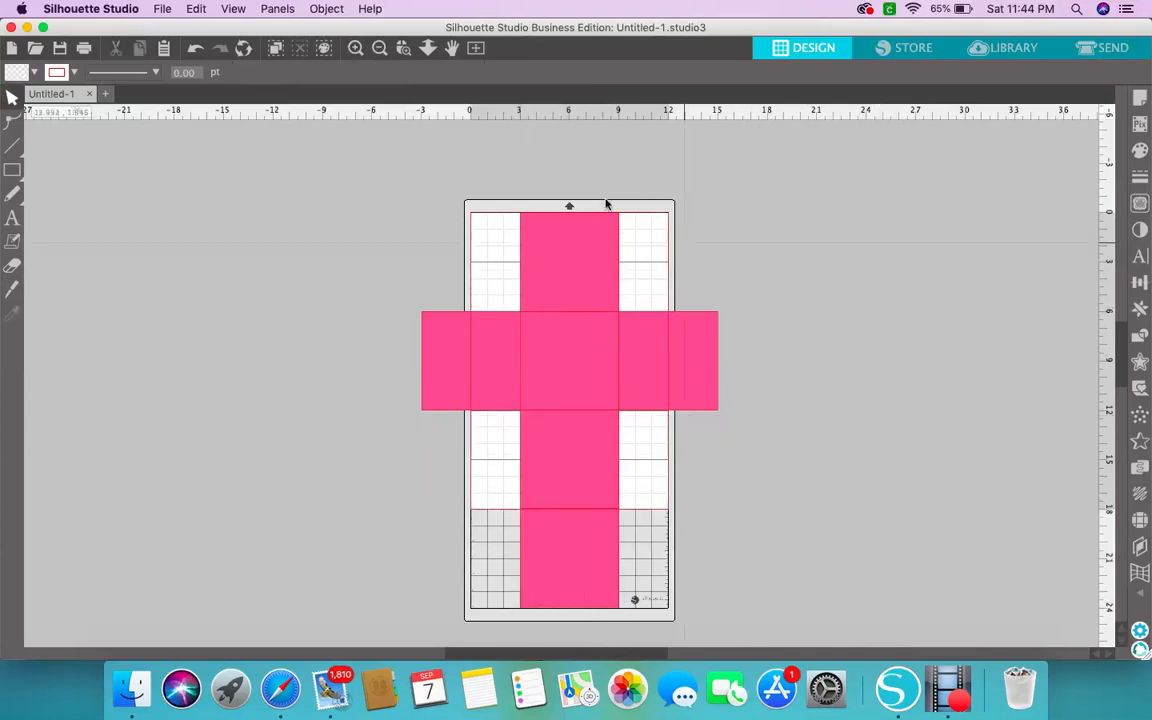
{"action": "left_click_drag", "start_coordinate": [489, 216], "coordinate": [756, 548]}
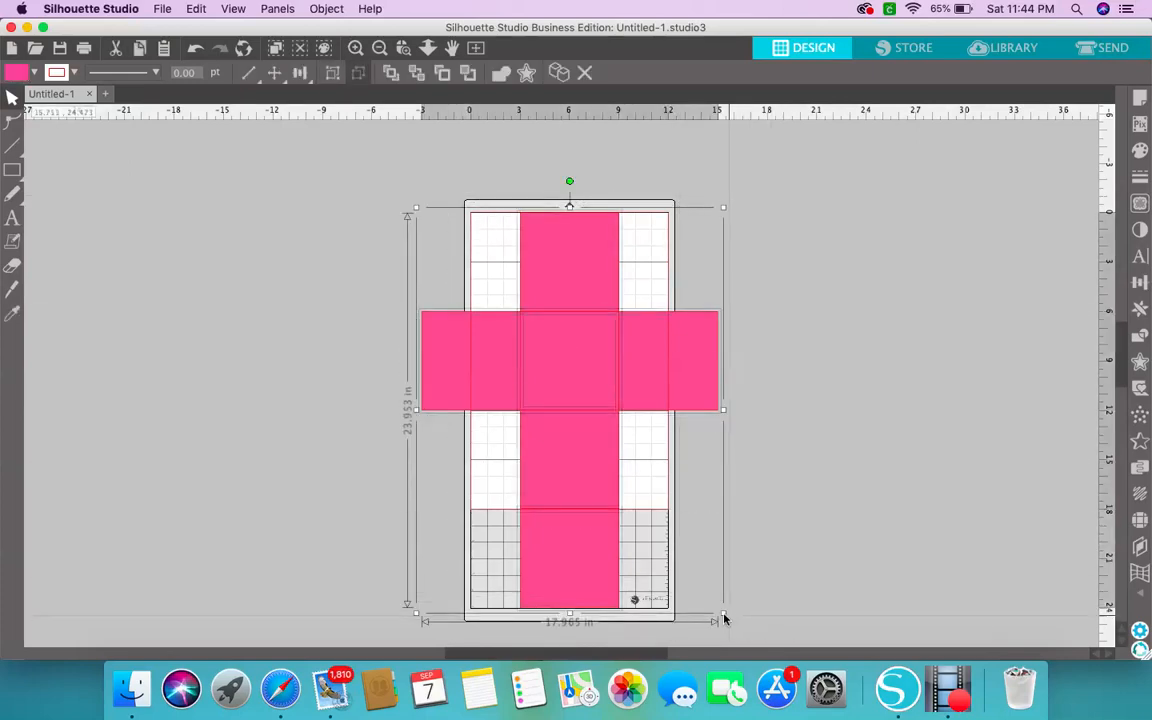
{"action": "left_click_drag", "start_coordinate": [724, 619], "coordinate": [666, 471]}
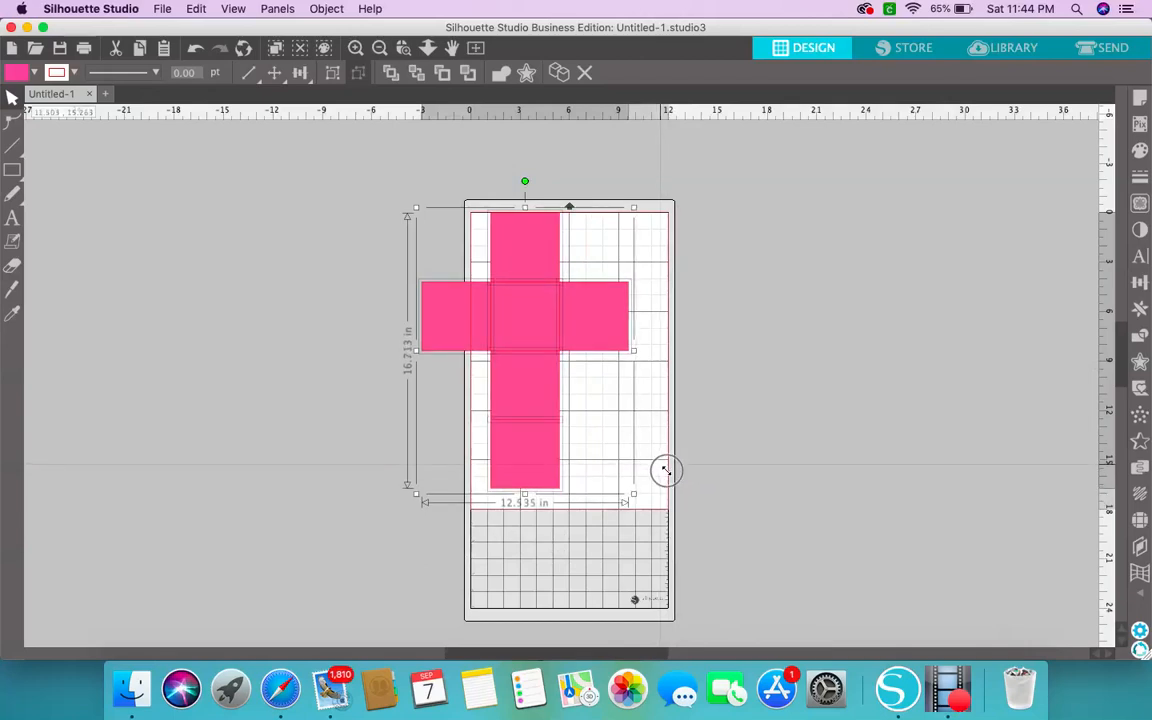
{"action": "left_click_drag", "start_coordinate": [440, 169], "coordinate": [754, 394]}
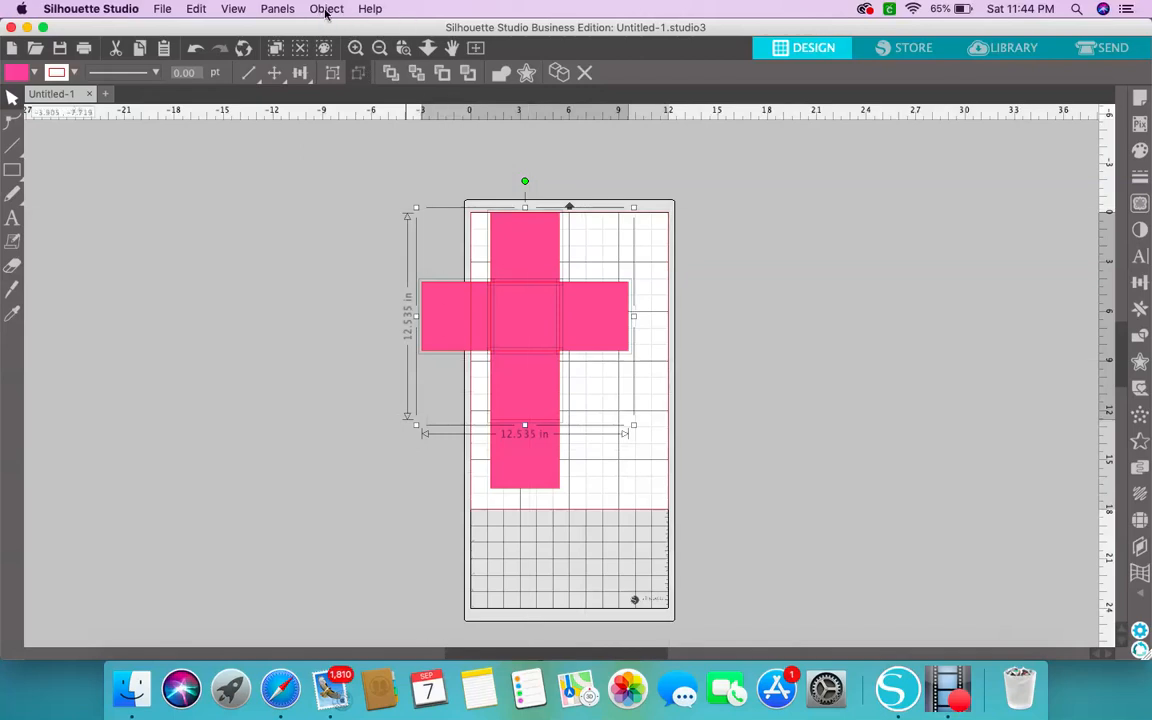
- Undo the scaling of the cross layout
{"action": "left_click", "coordinate": [197, 52]}
{"action": "left_click", "coordinate": [197, 52]}
{"action": "left_click", "coordinate": [197, 52]}
{"action": "left_click", "coordinate": [197, 52]}
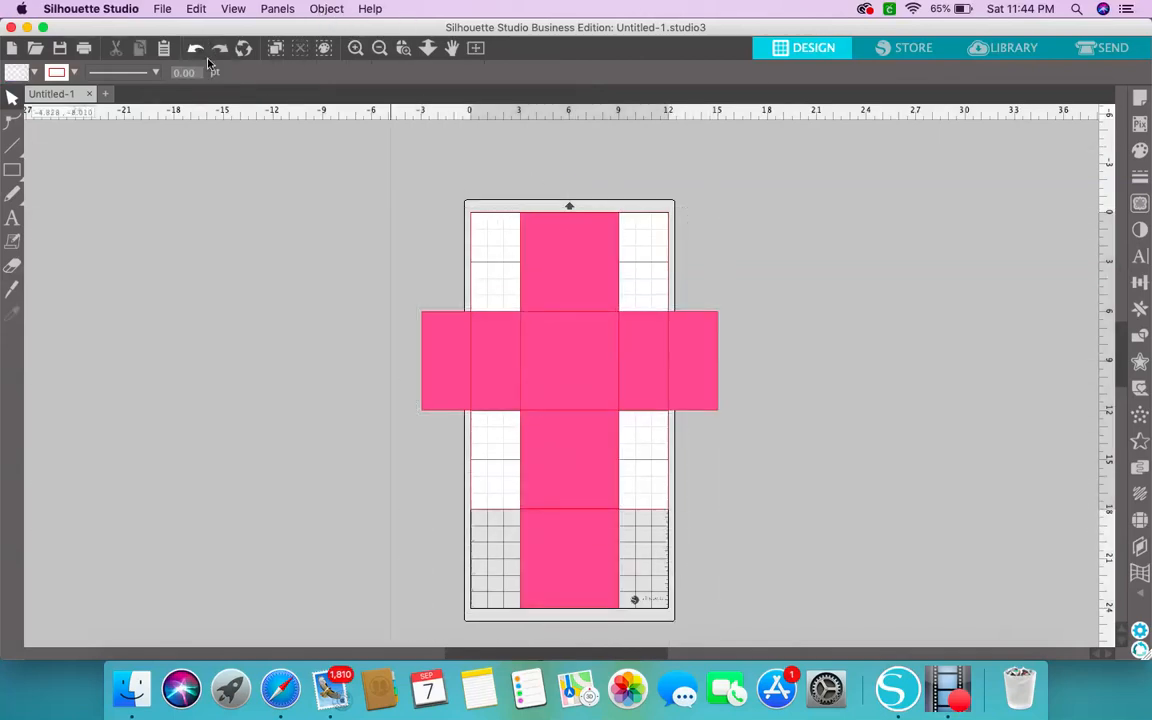
- Examine the full cross layout against the cutting mat, from the top square to the bottom one
{"action": "scroll", "coordinate": [983, 466], "scroll_direction": "down", "scroll_amount": 2}
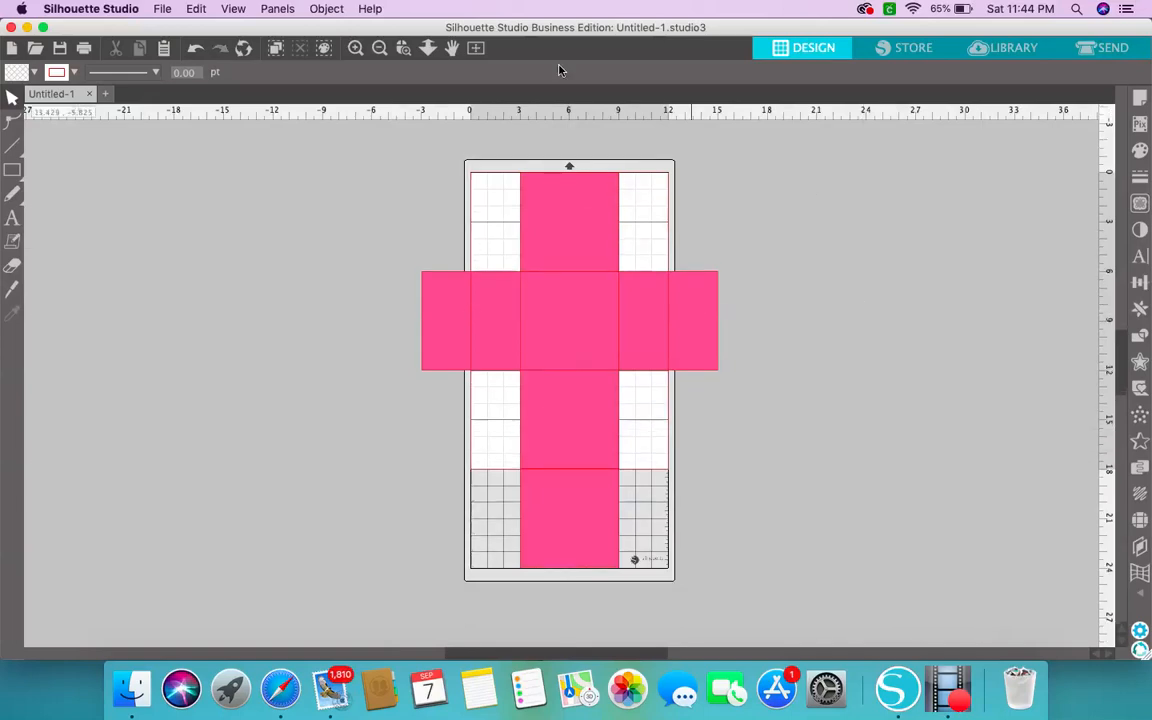
{"action": "left_click", "coordinate": [356, 48]}
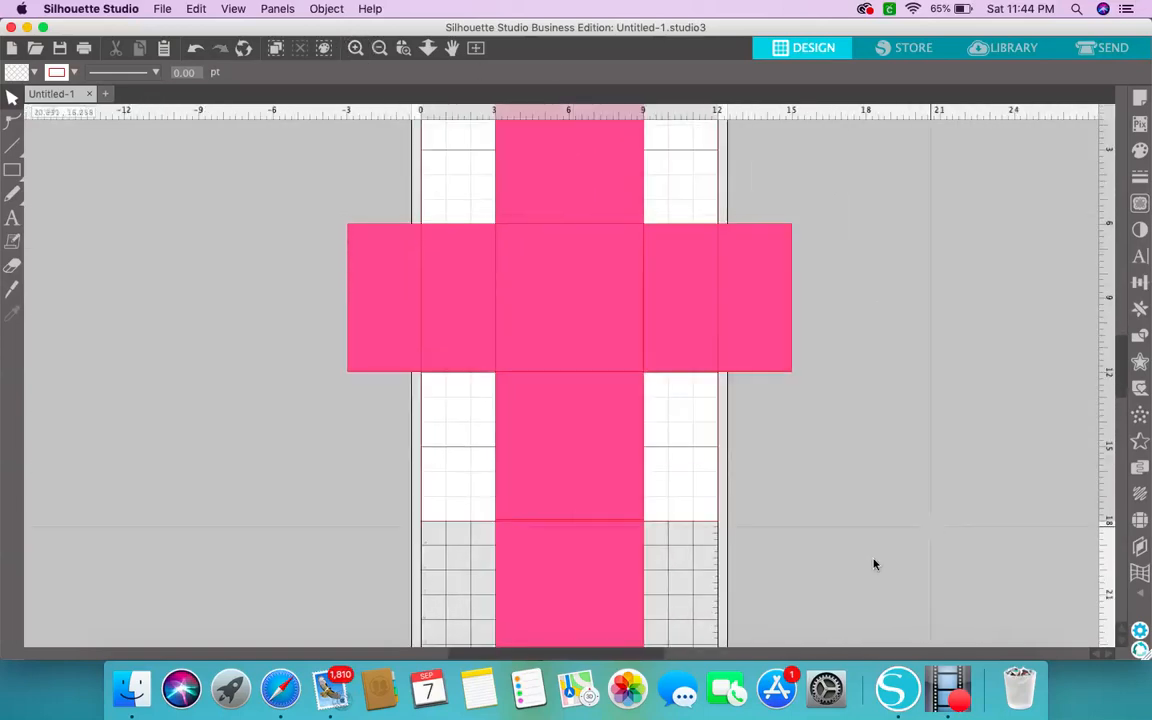
{"action": "scroll", "coordinate": [920, 407], "scroll_direction": "up", "scroll_amount": 4}
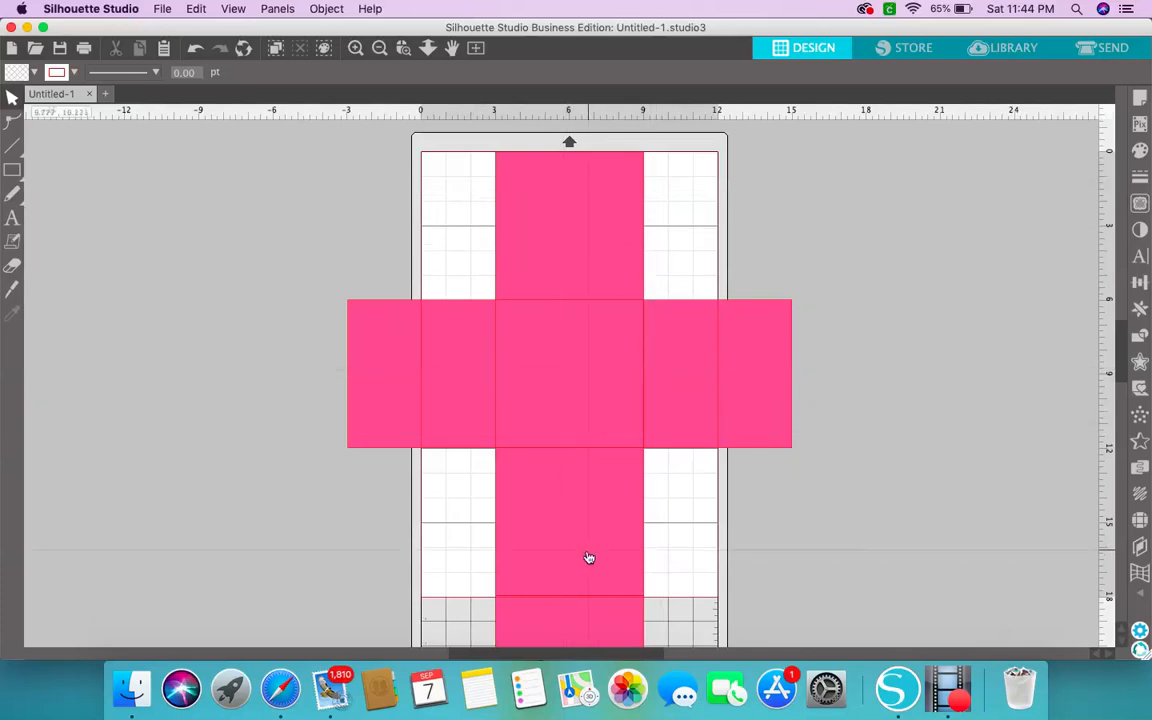
{"action": "scroll", "coordinate": [762, 557], "scroll_direction": "down", "scroll_amount": 2}
{"action": "scroll", "coordinate": [762, 557], "scroll_direction": "down", "scroll_amount": 2}
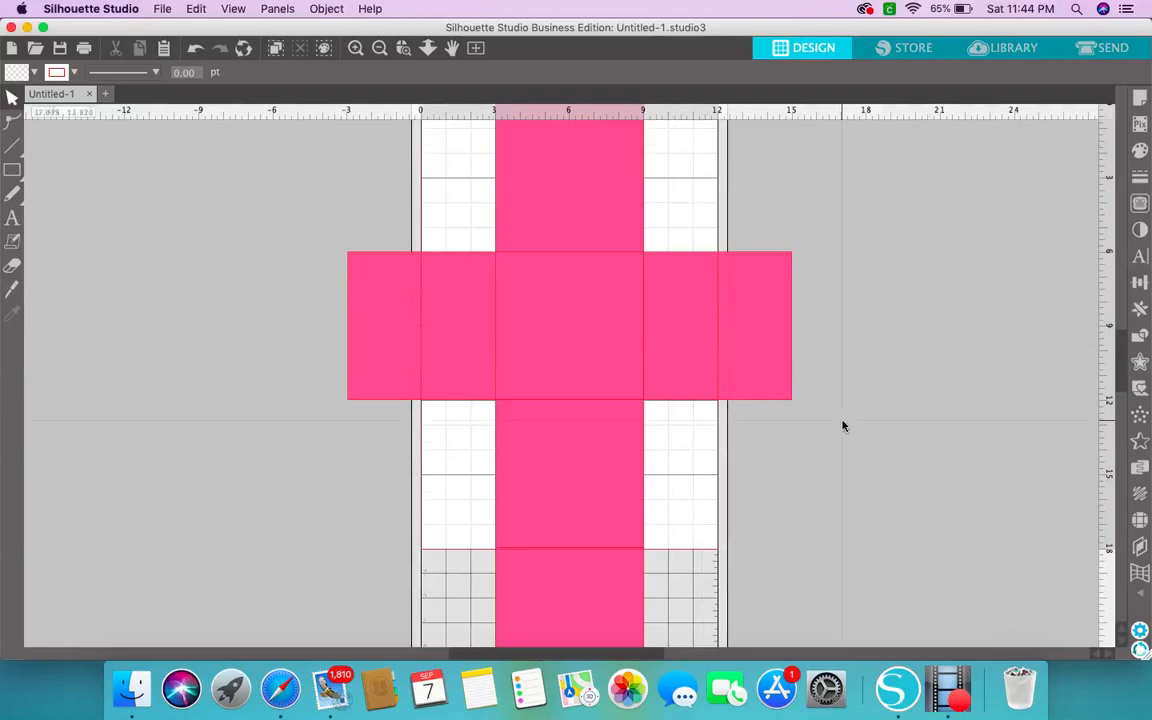
{"action": "scroll", "coordinate": [843, 426], "scroll_direction": "up", "scroll_amount": 3}
{"action": "scroll", "coordinate": [843, 426], "scroll_direction": "up", "scroll_amount": 3}
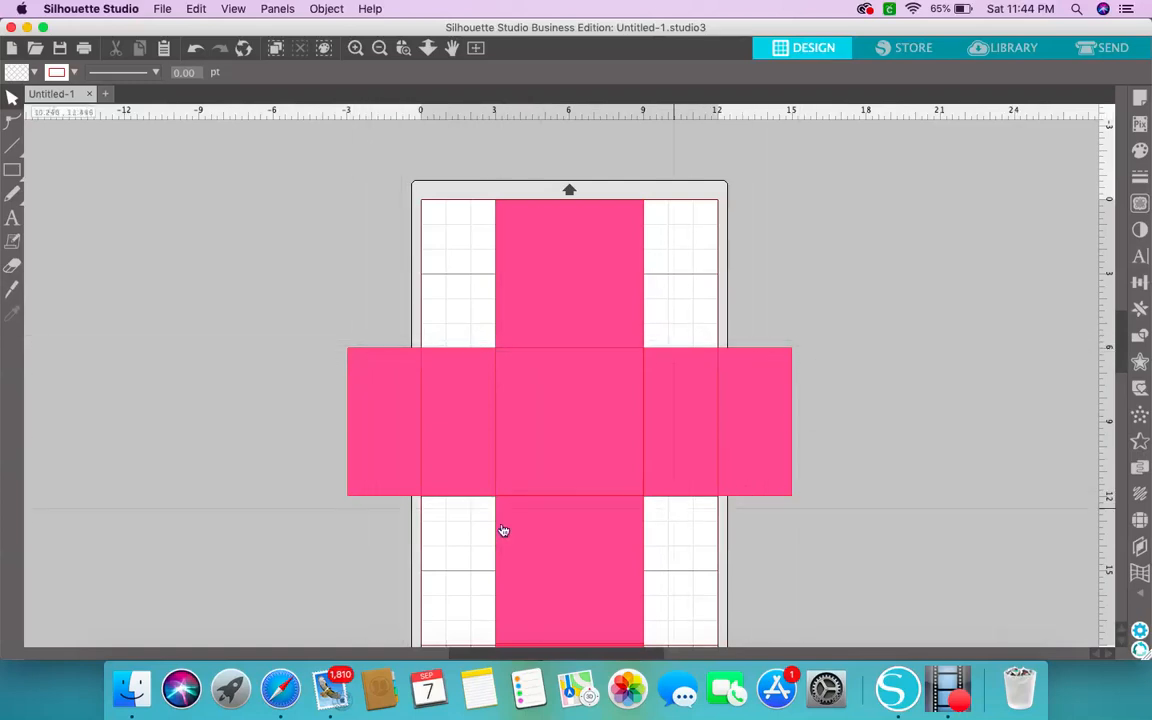
{"action": "scroll", "coordinate": [800, 587], "scroll_direction": "down", "scroll_amount": 5}
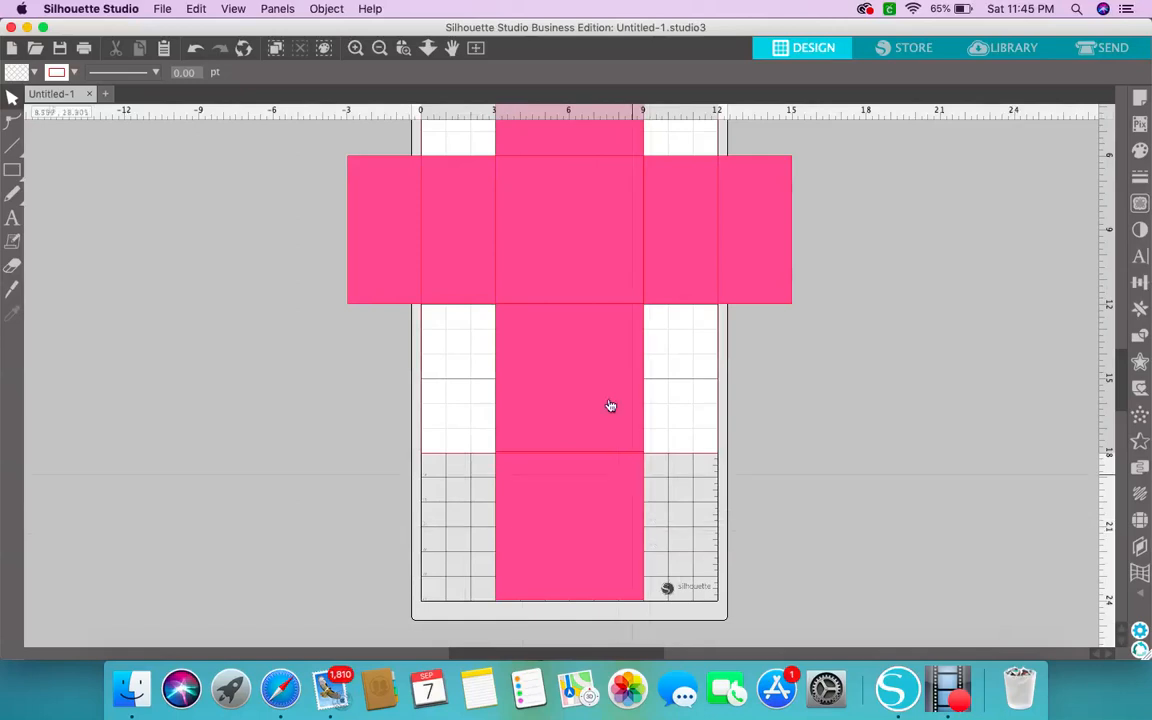
{"action": "scroll", "coordinate": [748, 518], "scroll_direction": "up", "scroll_amount": 3}
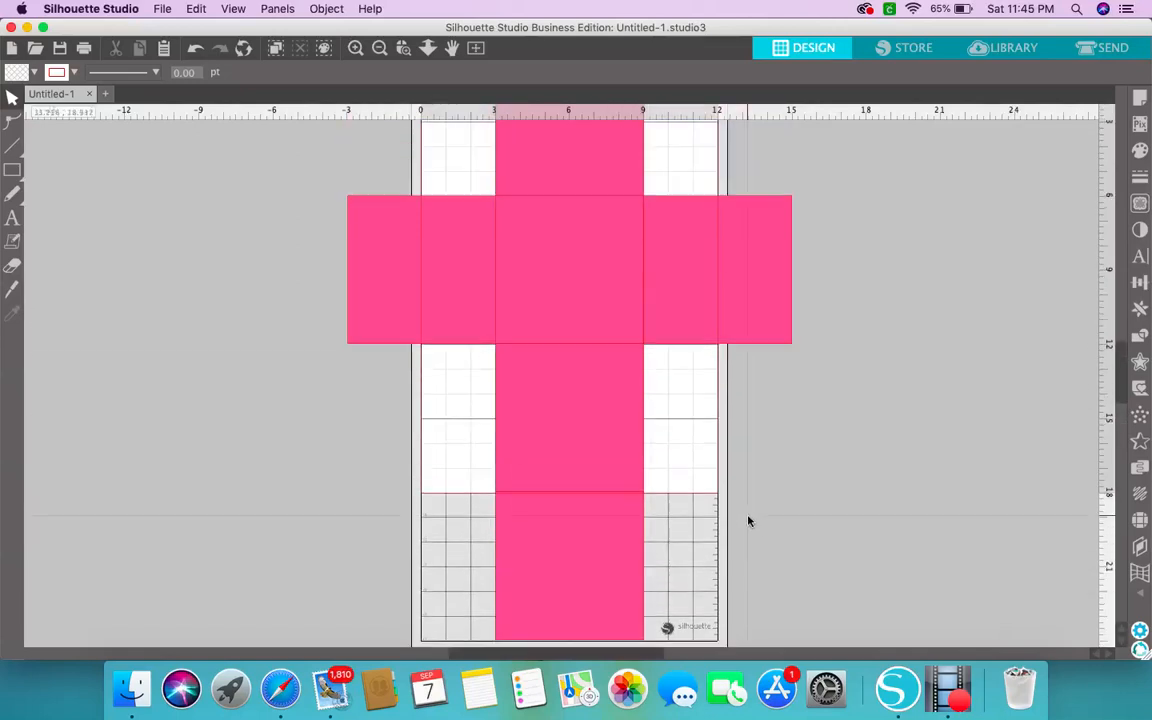
{"action": "scroll", "coordinate": [748, 521], "scroll_direction": "up", "scroll_amount": 2}
{"action": "scroll", "coordinate": [766, 532], "scroll_direction": "up", "scroll_amount": 1}
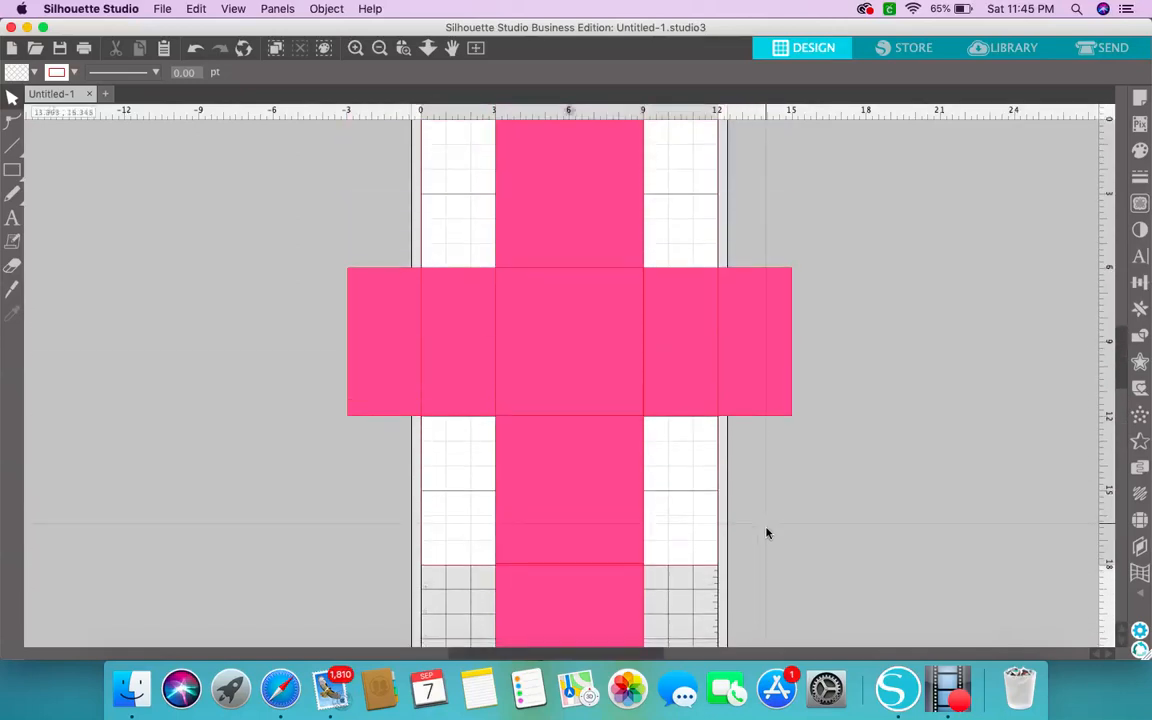
{"action": "scroll", "coordinate": [766, 533], "scroll_direction": "up", "scroll_amount": 1}
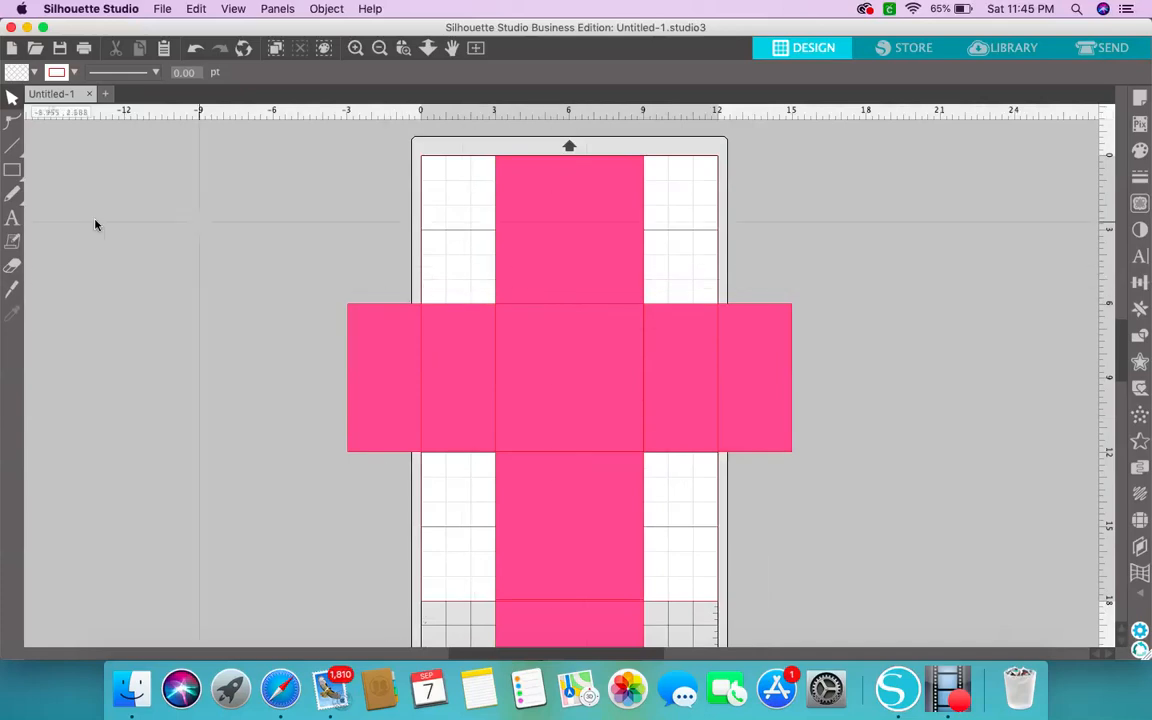
{"action": "left_click", "coordinate": [12, 170]}
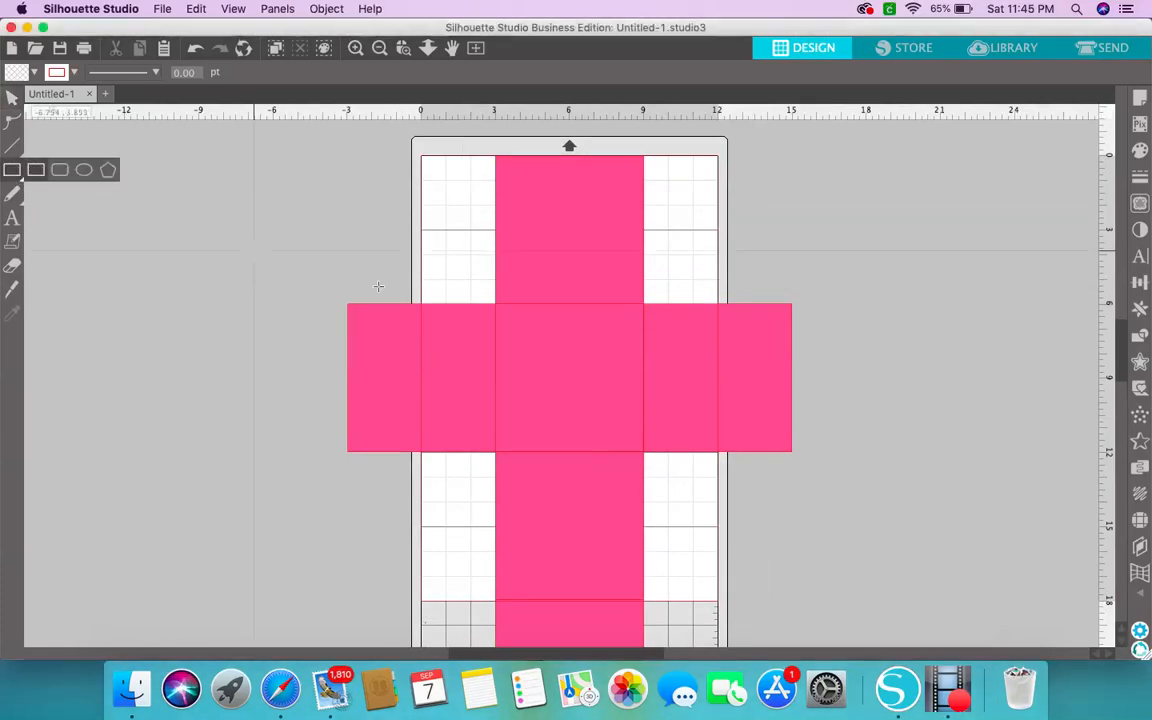
{"action": "scroll", "coordinate": [500, 230], "scroll_direction": "up", "scroll_amount": 5}
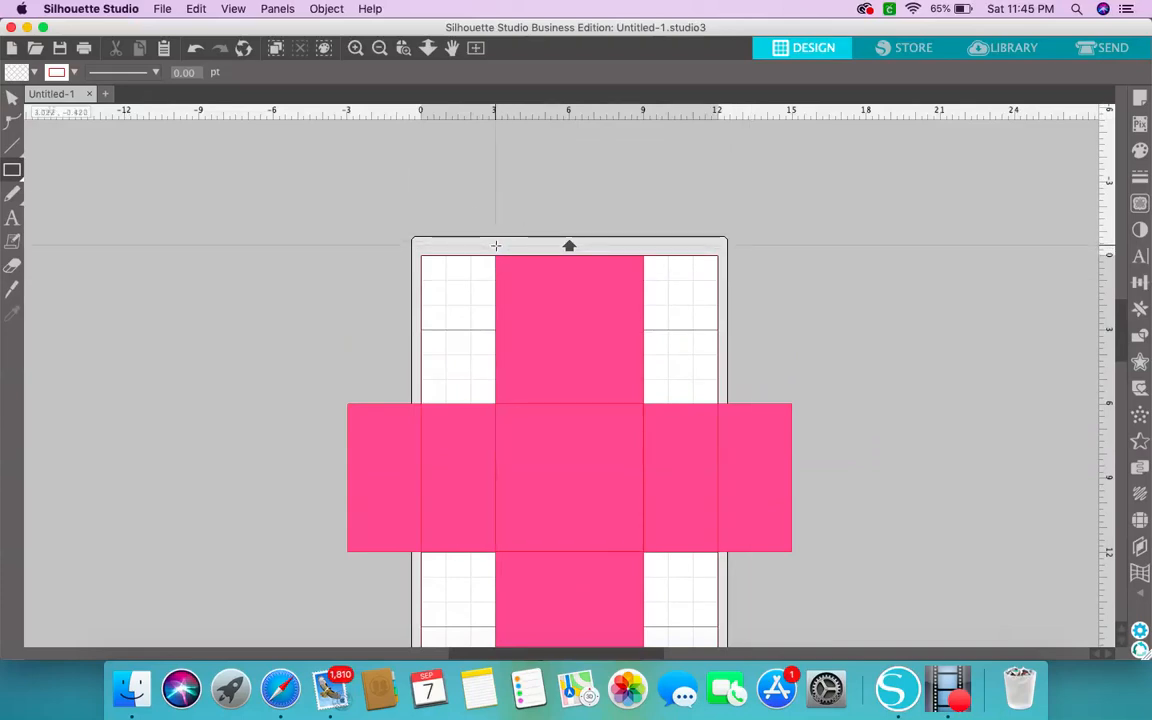
{"action": "left_click", "coordinate": [12, 97]}
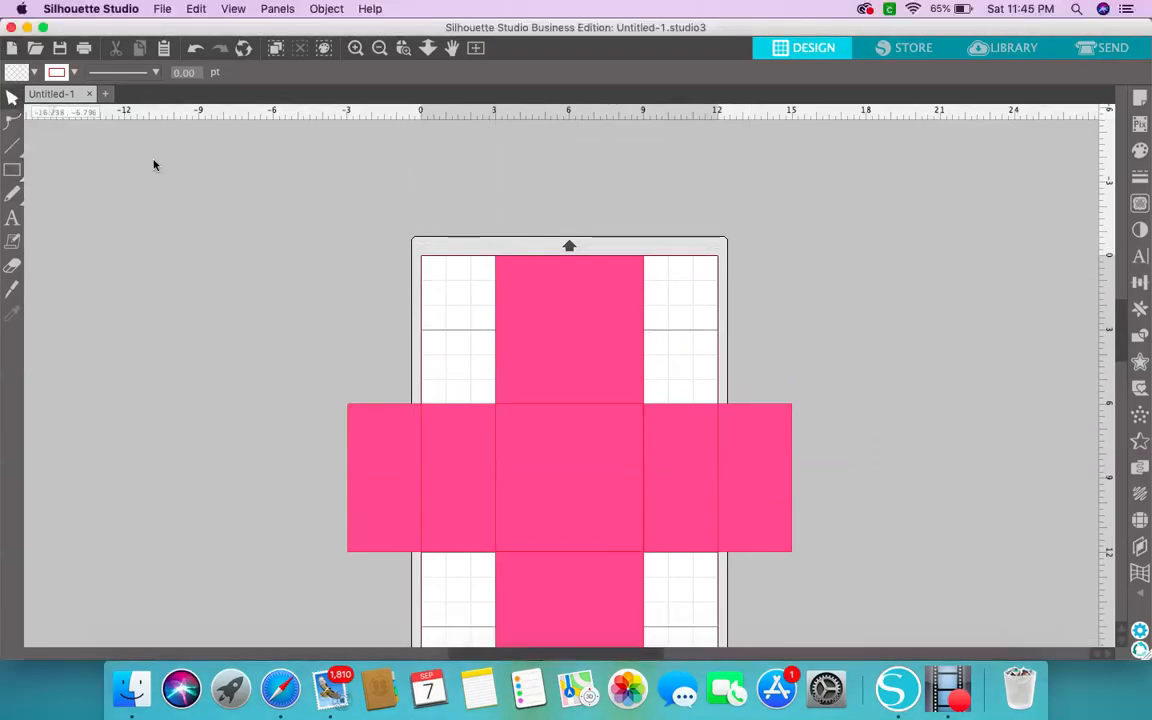
- Select all the squares, move the whole cross down about 3 in on the mat, and deselect it
{"action": "left_click_drag", "start_coordinate": [374, 190], "coordinate": [858, 648]}
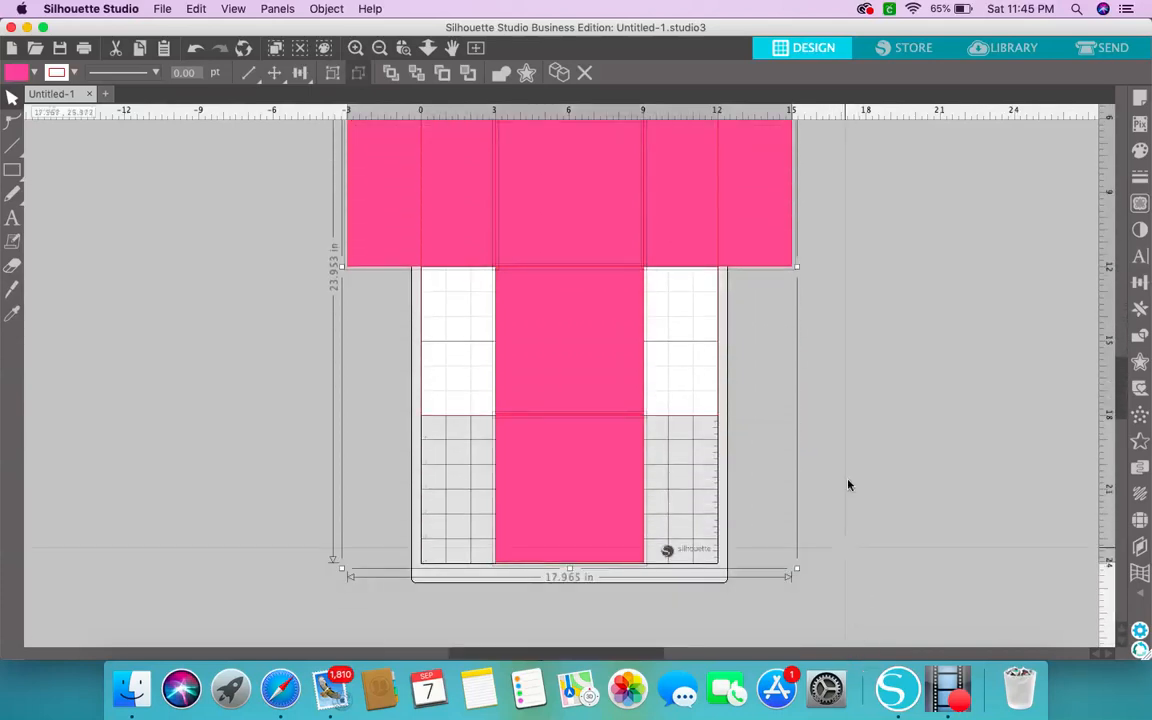
{"action": "scroll", "coordinate": [850, 483], "scroll_direction": "up", "scroll_amount": 5}
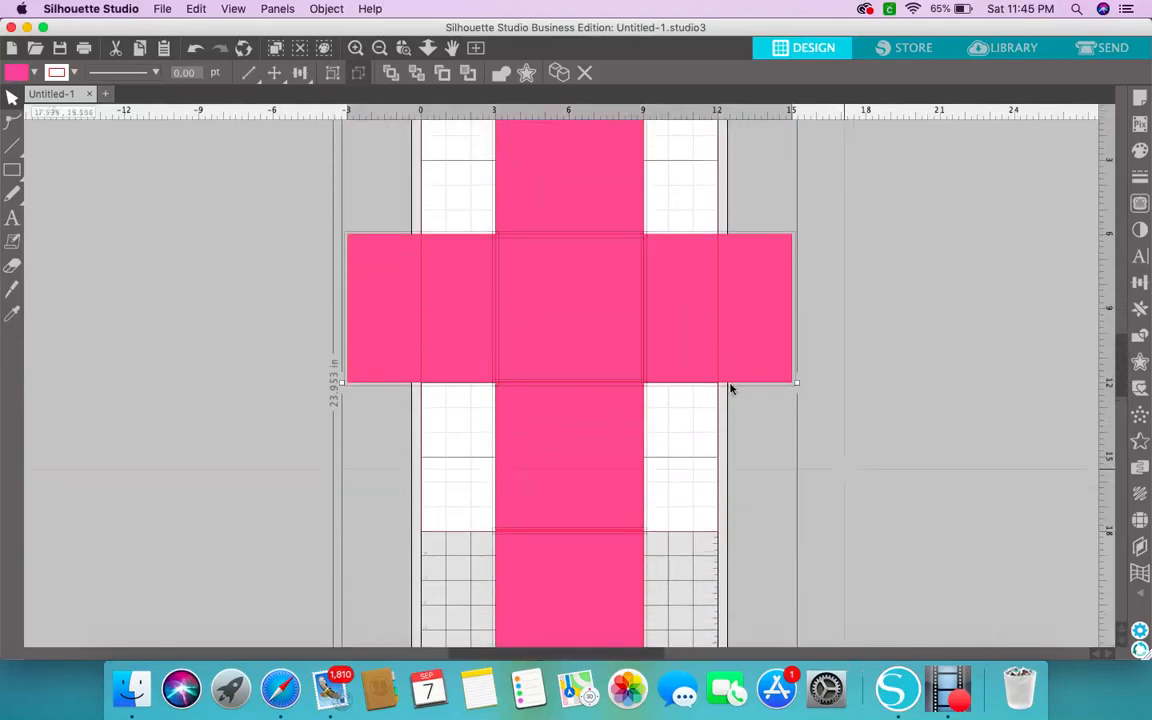
{"action": "left_click_drag", "start_coordinate": [614, 193], "coordinate": [616, 267]}
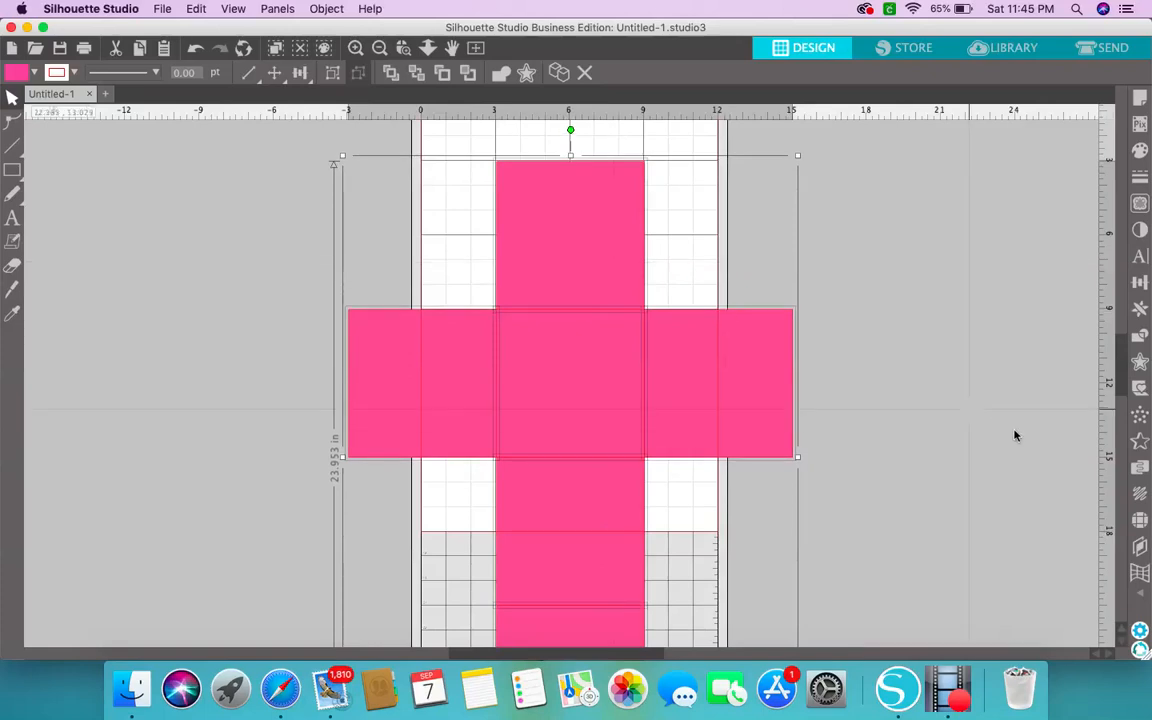
{"action": "scroll", "coordinate": [1007, 437], "scroll_direction": "down", "scroll_amount": 5}
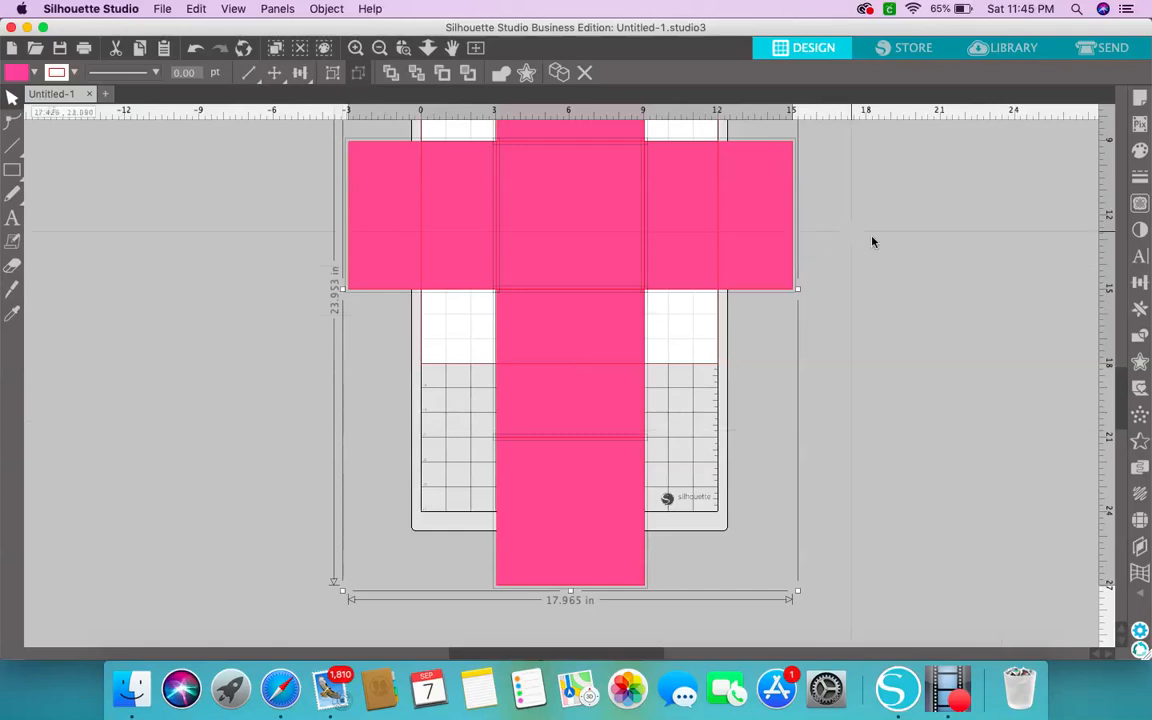
{"action": "scroll", "coordinate": [928, 262], "scroll_direction": "up", "scroll_amount": 3}
{"action": "scroll", "coordinate": [926, 266], "scroll_direction": "up", "scroll_amount": 3}
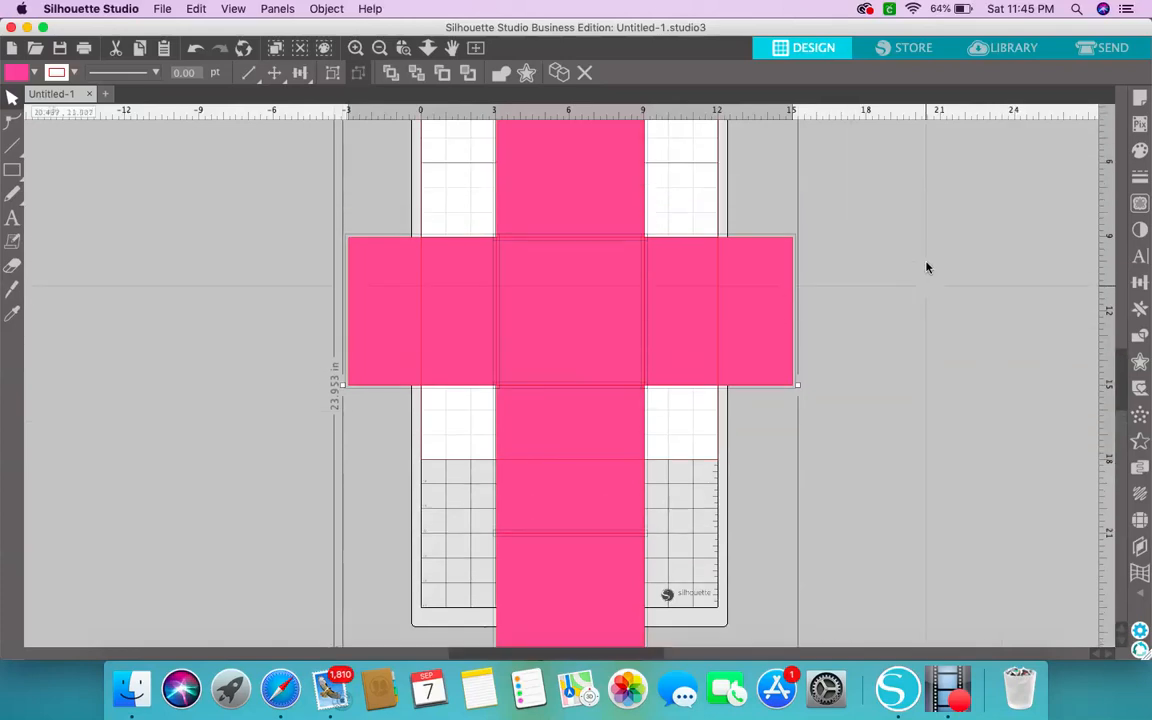
{"action": "left_click", "coordinate": [618, 202]}
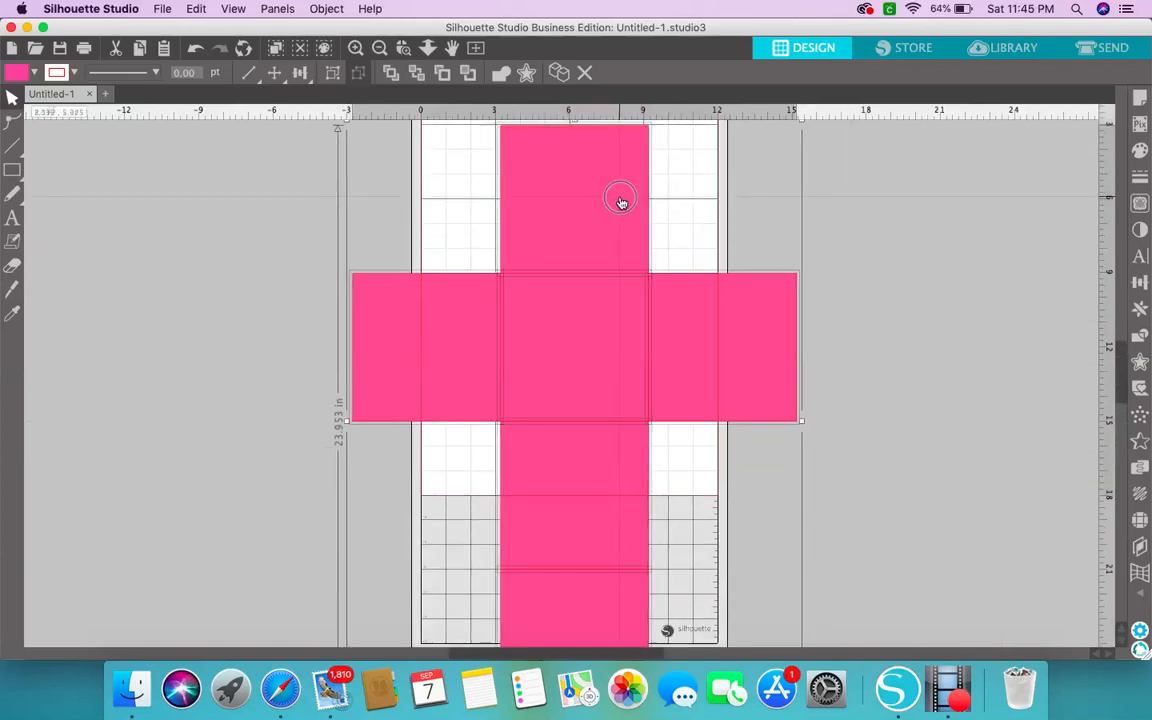
{"action": "left_click_drag", "start_coordinate": [618, 202], "coordinate": [618, 201]}
{"action": "scroll", "coordinate": [1040, 408], "scroll_direction": "down", "scroll_amount": 3}
{"action": "left_click", "coordinate": [1016, 399]}
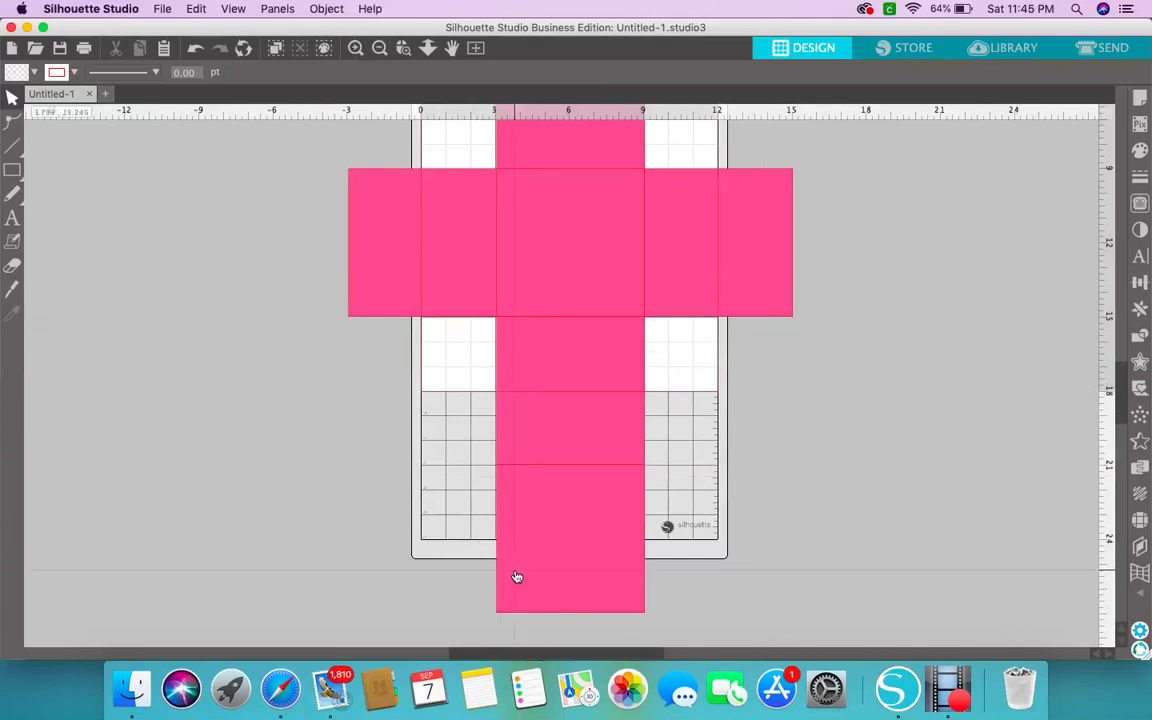
- Inspect the bottom square against the mat's lower edge and clear the selection
{"action": "left_click", "coordinate": [550, 579]}
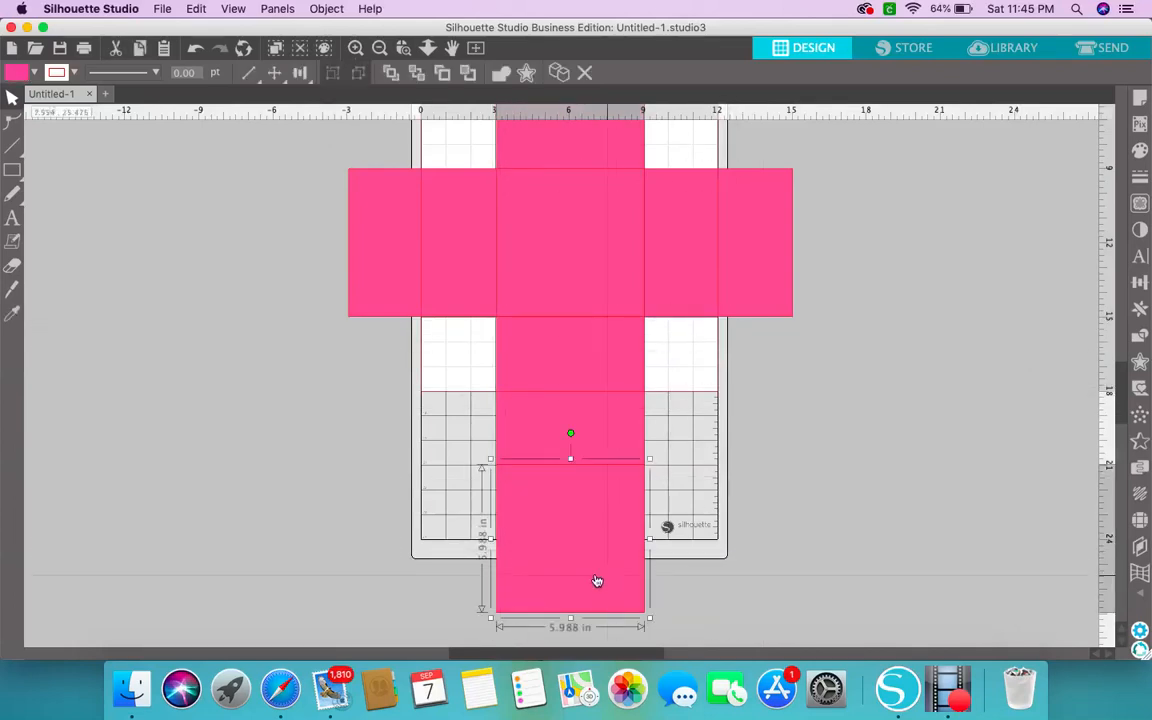
{"action": "left_click", "coordinate": [743, 571]}
{"action": "scroll", "coordinate": [813, 385], "scroll_direction": "up", "scroll_amount": 6}
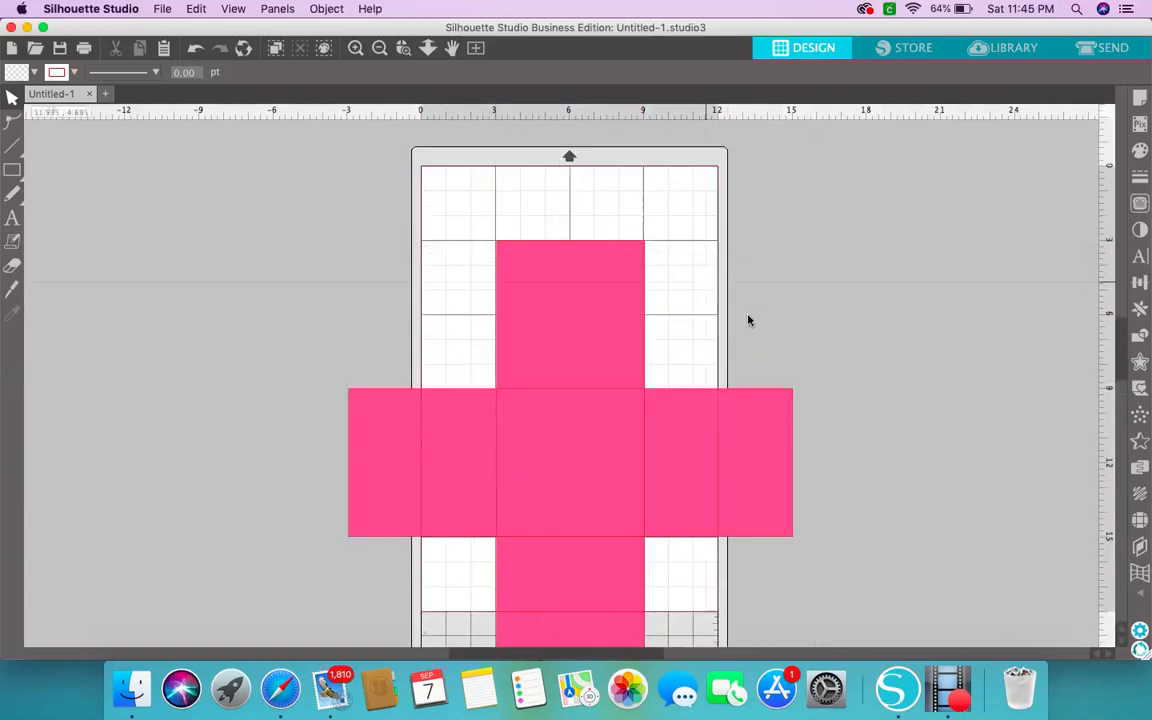
- Try to weld all six squares of the cross into one shape and check which parts are joined
{"action": "scroll", "coordinate": [780, 335], "scroll_direction": "down", "scroll_amount": 2}
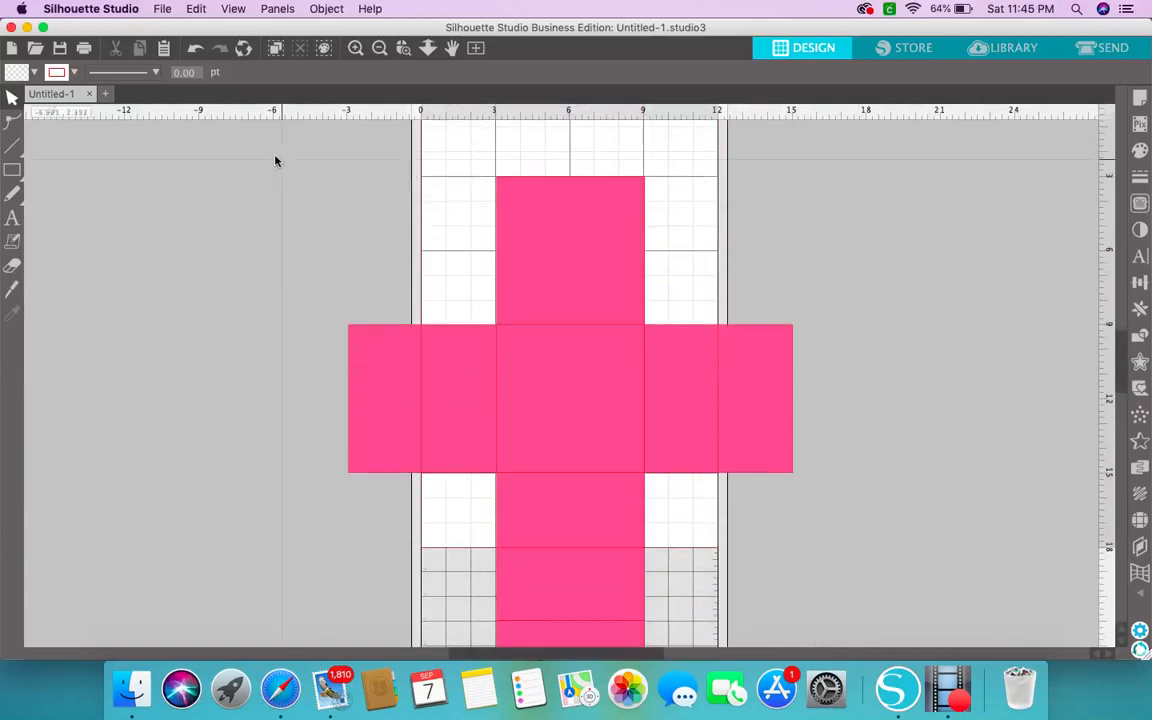
{"action": "left_click_drag", "start_coordinate": [273, 156], "coordinate": [840, 627]}
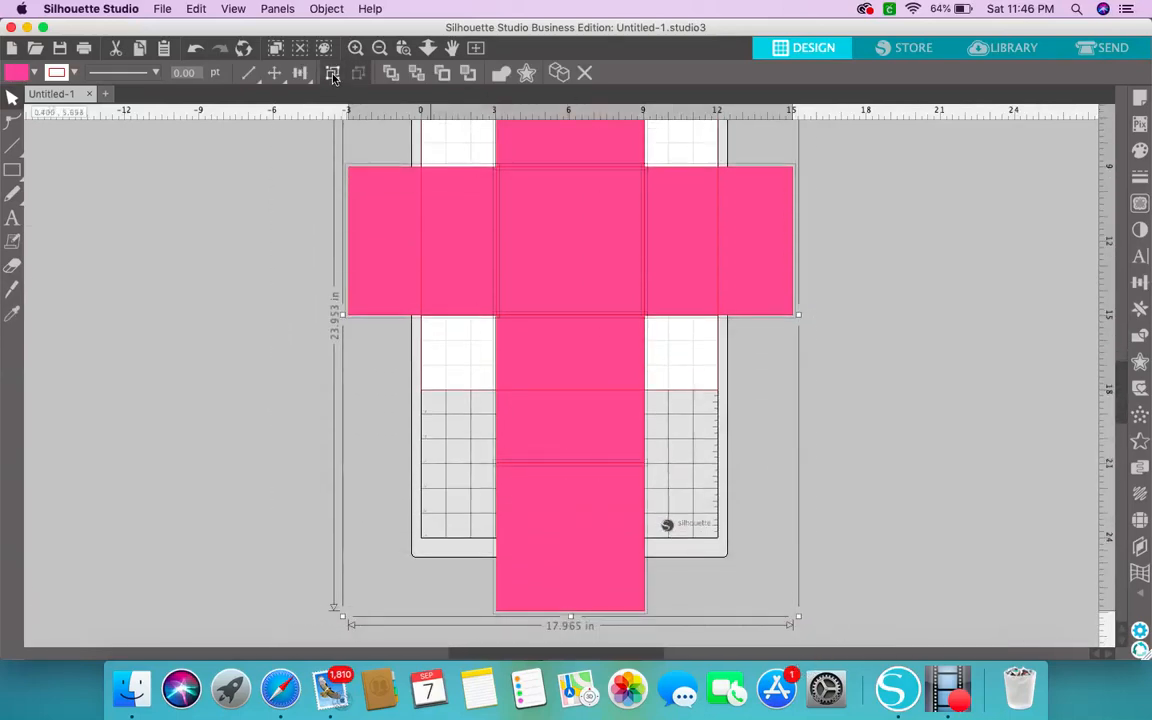
{"action": "left_click", "coordinate": [501, 75]}
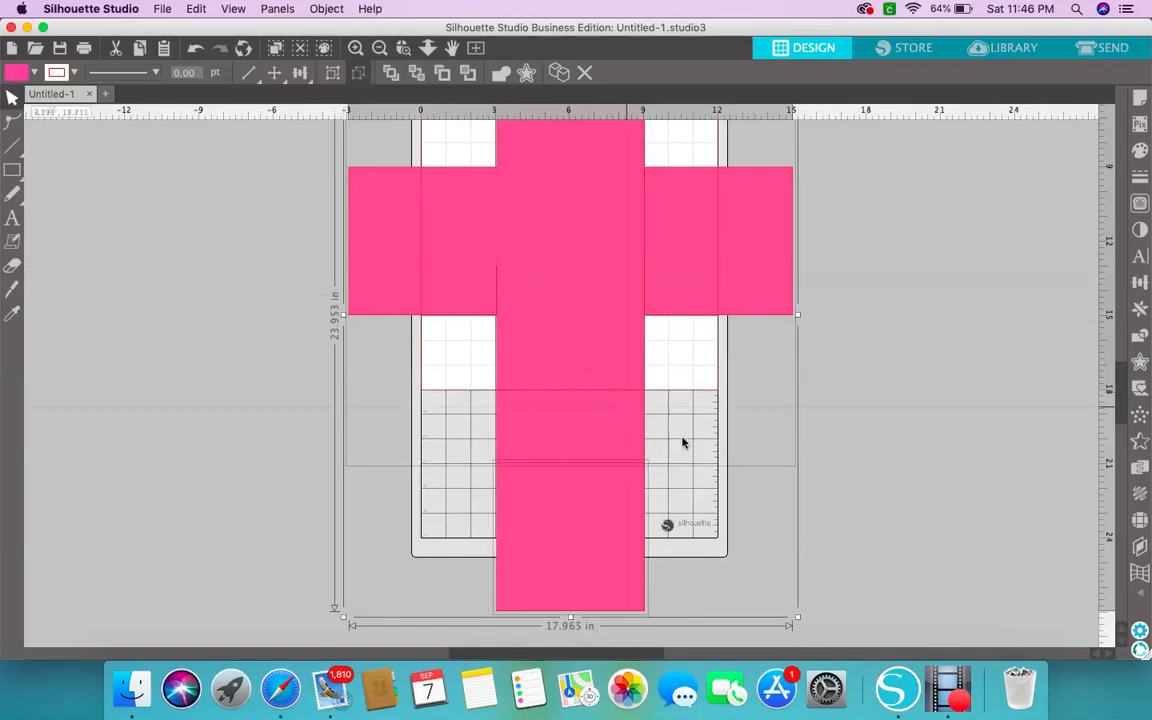
{"action": "left_click", "coordinate": [900, 395]}
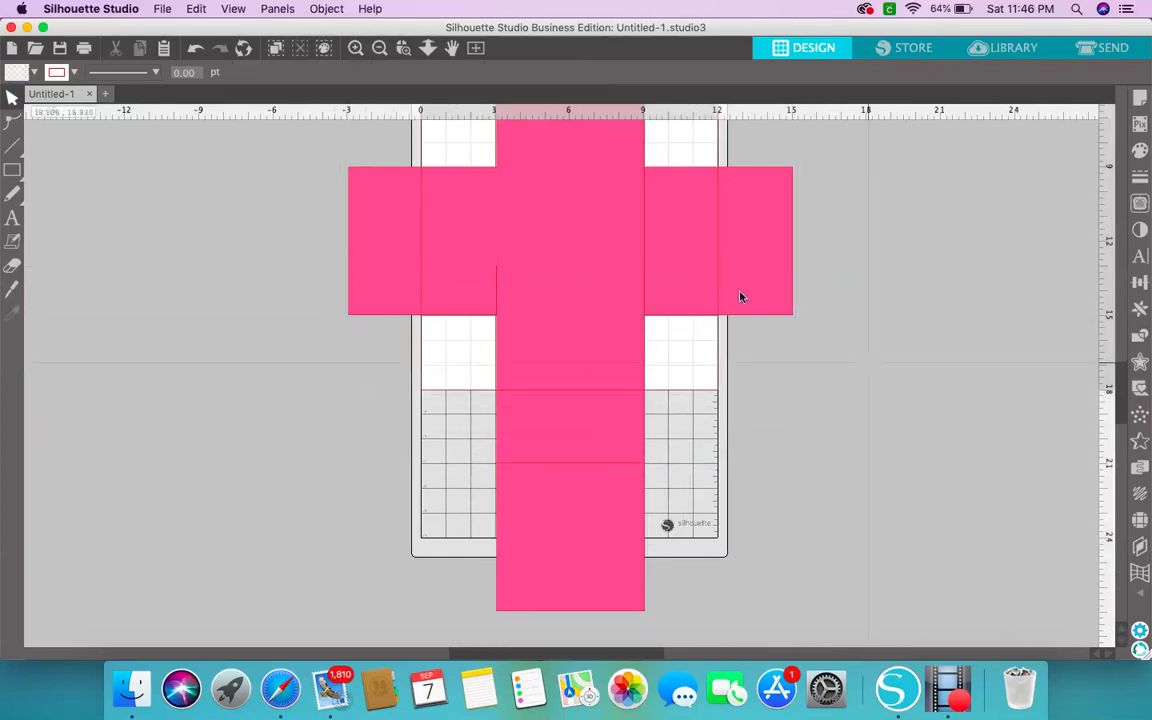
{"action": "left_click", "coordinate": [761, 281]}
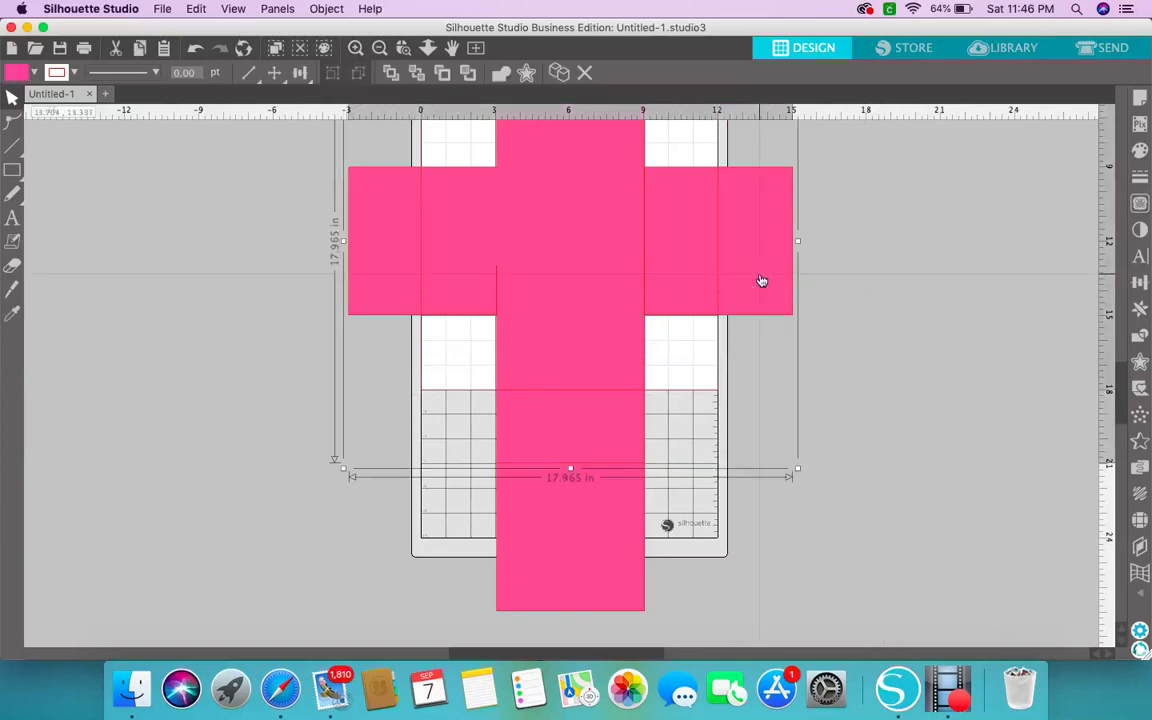
{"action": "left_click", "coordinate": [875, 352]}
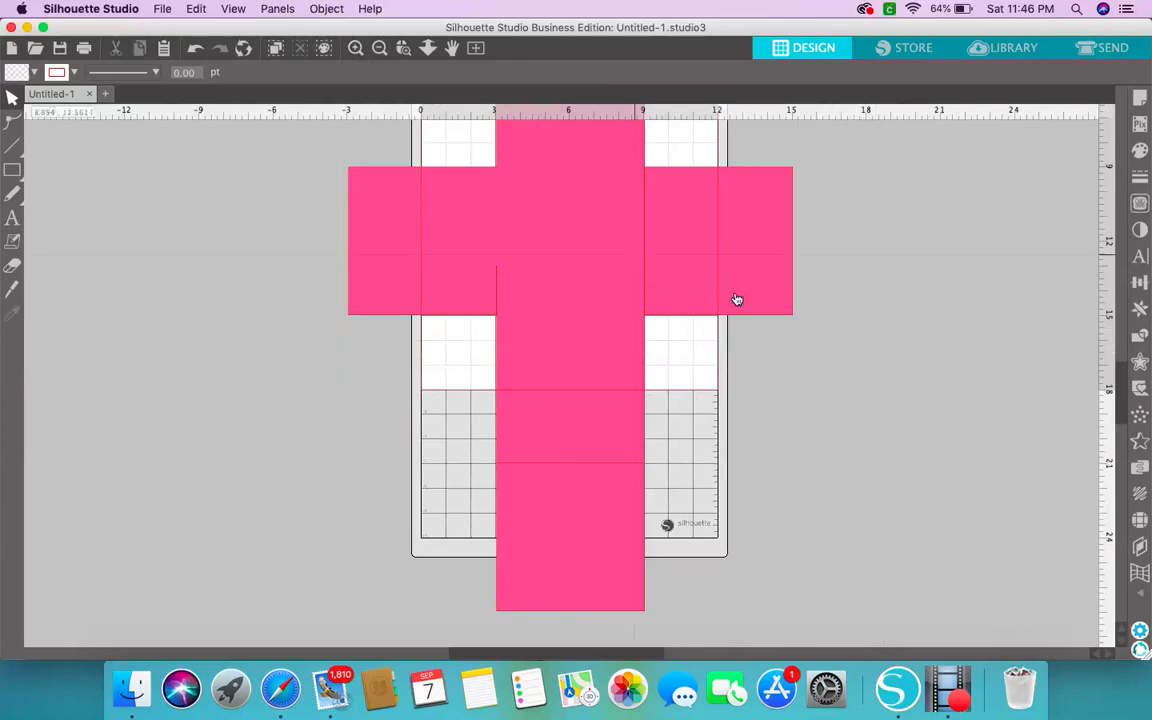
- Undo the weld so the squares are separate shapes again, and clear the selection
{"action": "left_click", "coordinate": [195, 50]}
{"action": "left_click", "coordinate": [195, 50]}
{"action": "scroll", "coordinate": [733, 366], "scroll_direction": "up", "scroll_amount": 3}
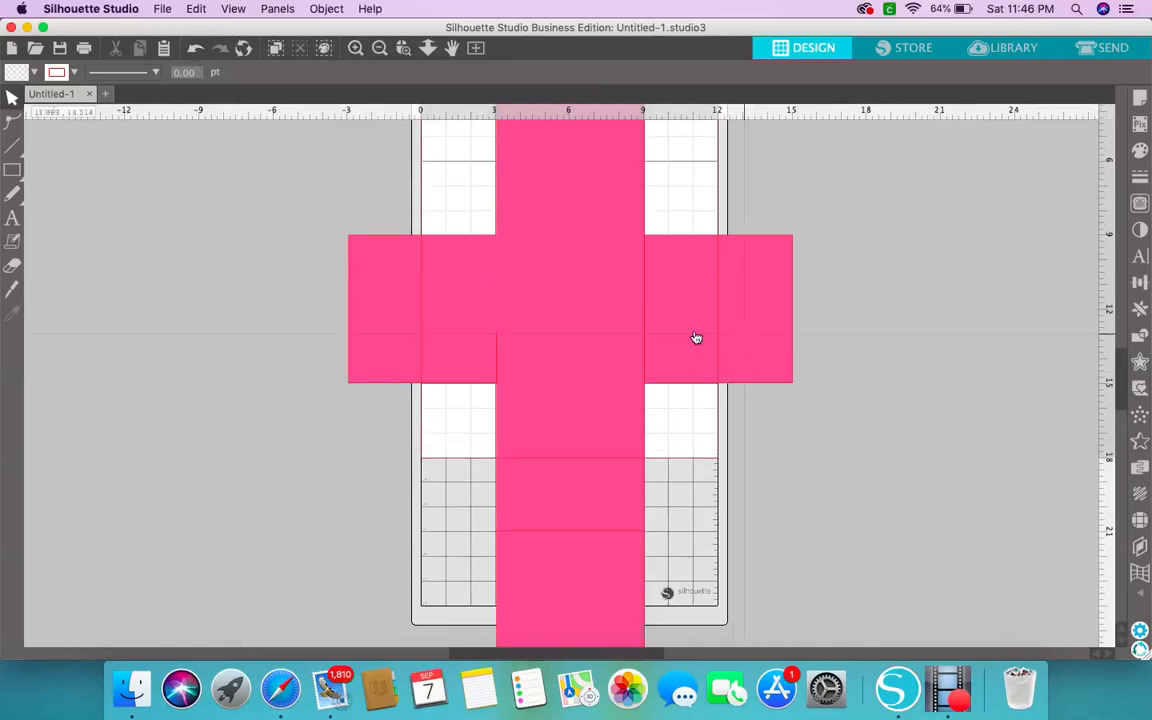
{"action": "left_click", "coordinate": [696, 338]}
{"action": "left_click", "coordinate": [195, 50]}
{"action": "left_click", "coordinate": [195, 50]}
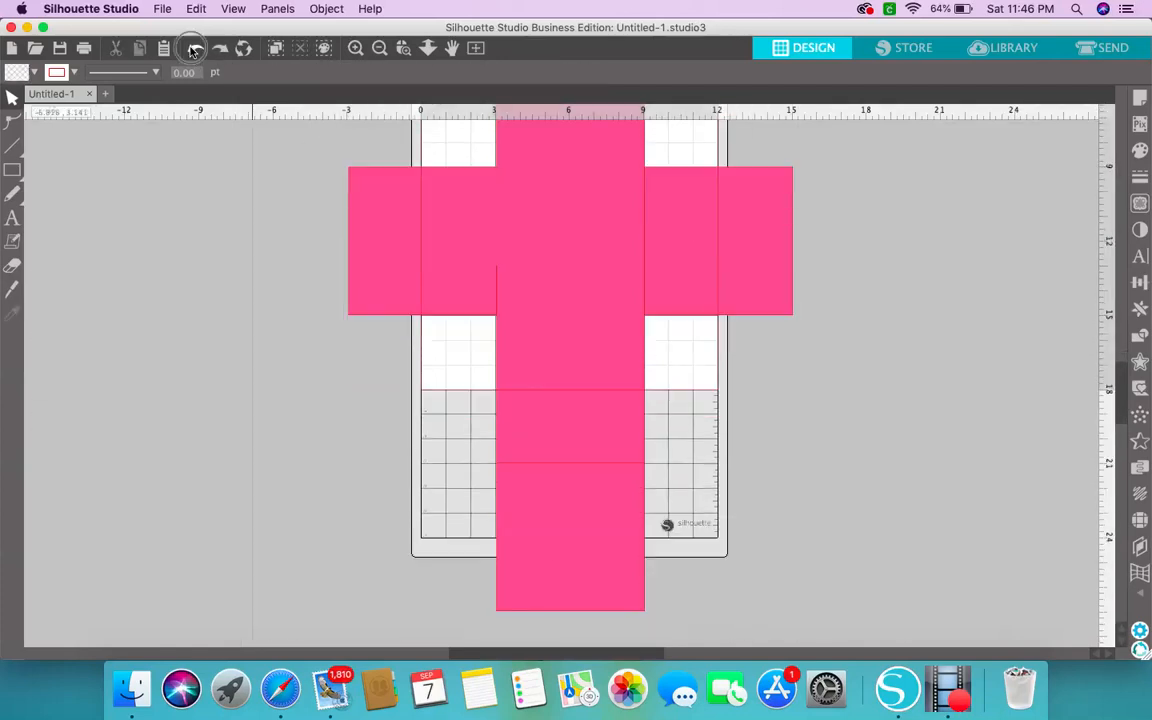
{"action": "left_click", "coordinate": [195, 50]}
{"action": "left_click", "coordinate": [1090, 450]}
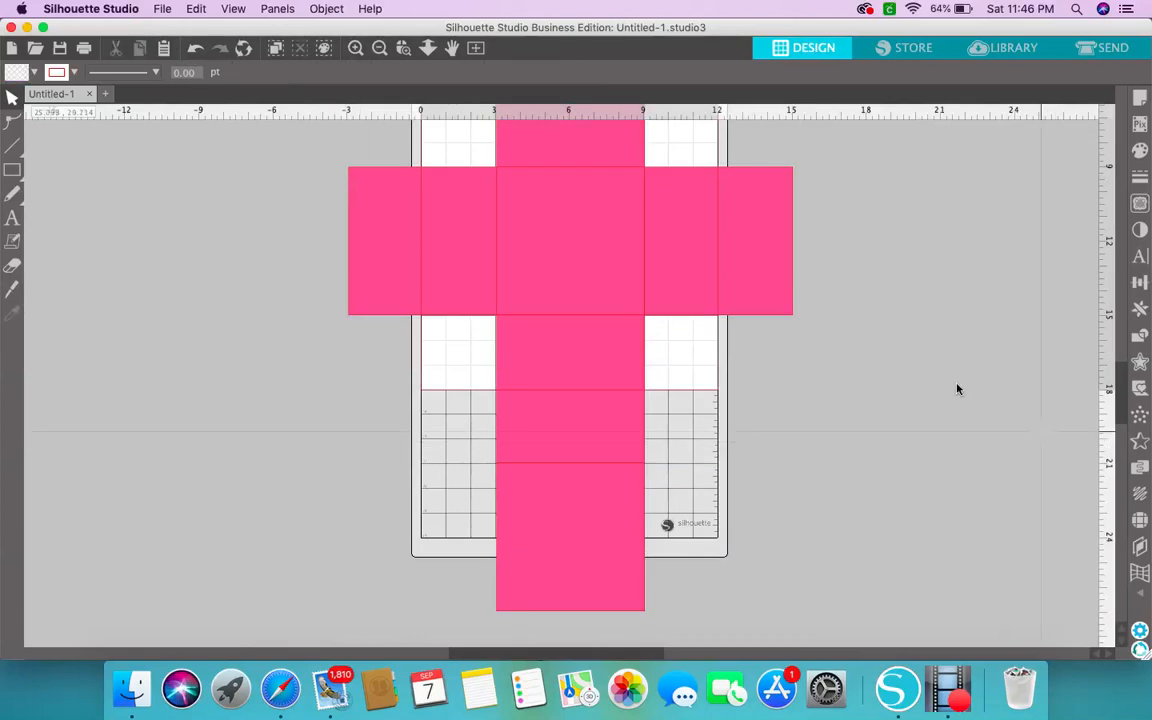
- Nudge the outer squares of the cross slightly inward so that they overlap their neighbours, then deselect
{"action": "left_click", "coordinate": [738, 279]}
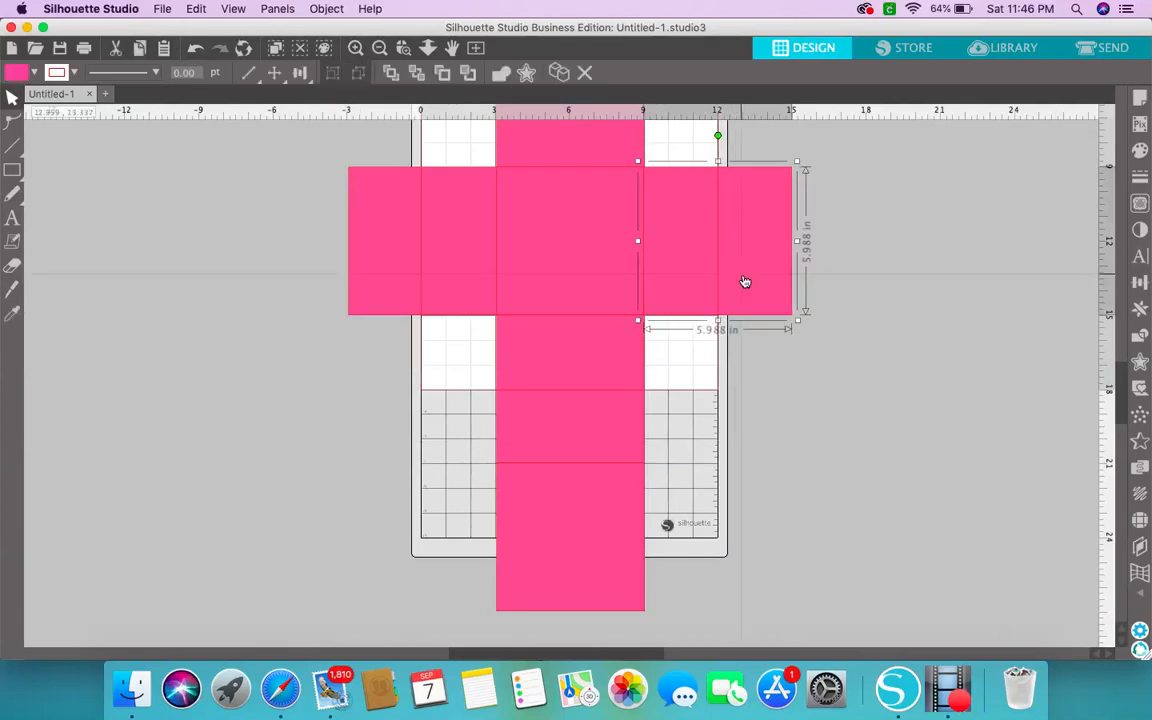
{"action": "left_click", "coordinate": [476, 280]}
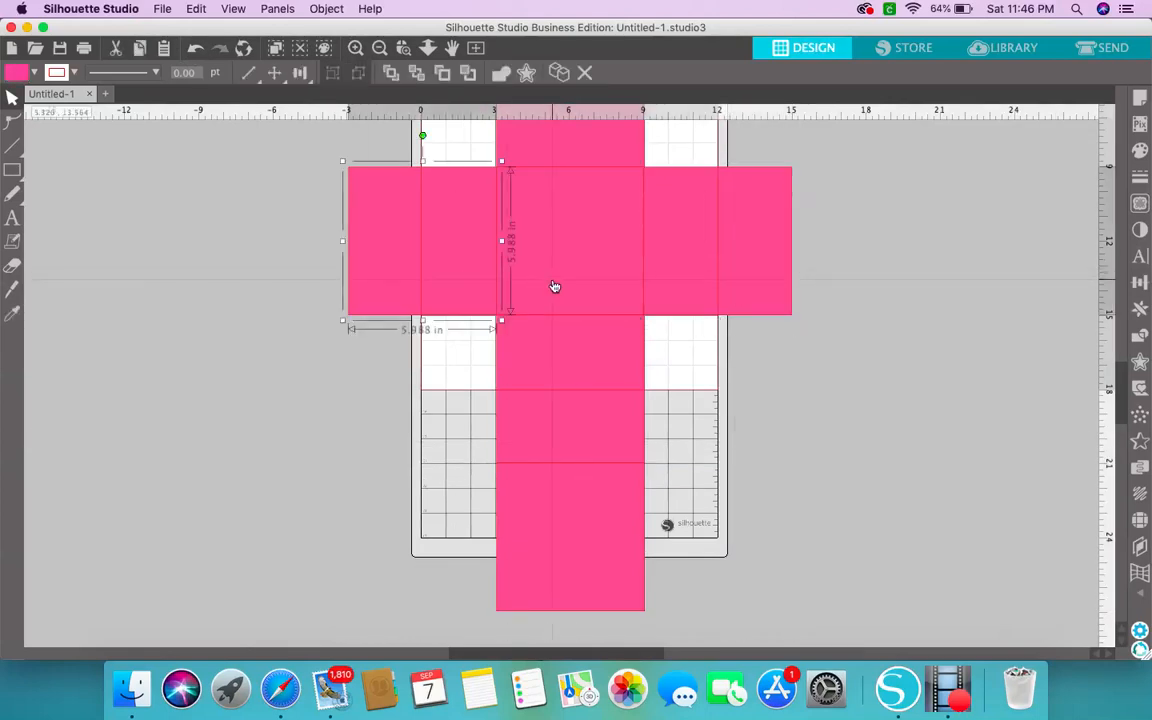
{"action": "left_click", "coordinate": [600, 500]}
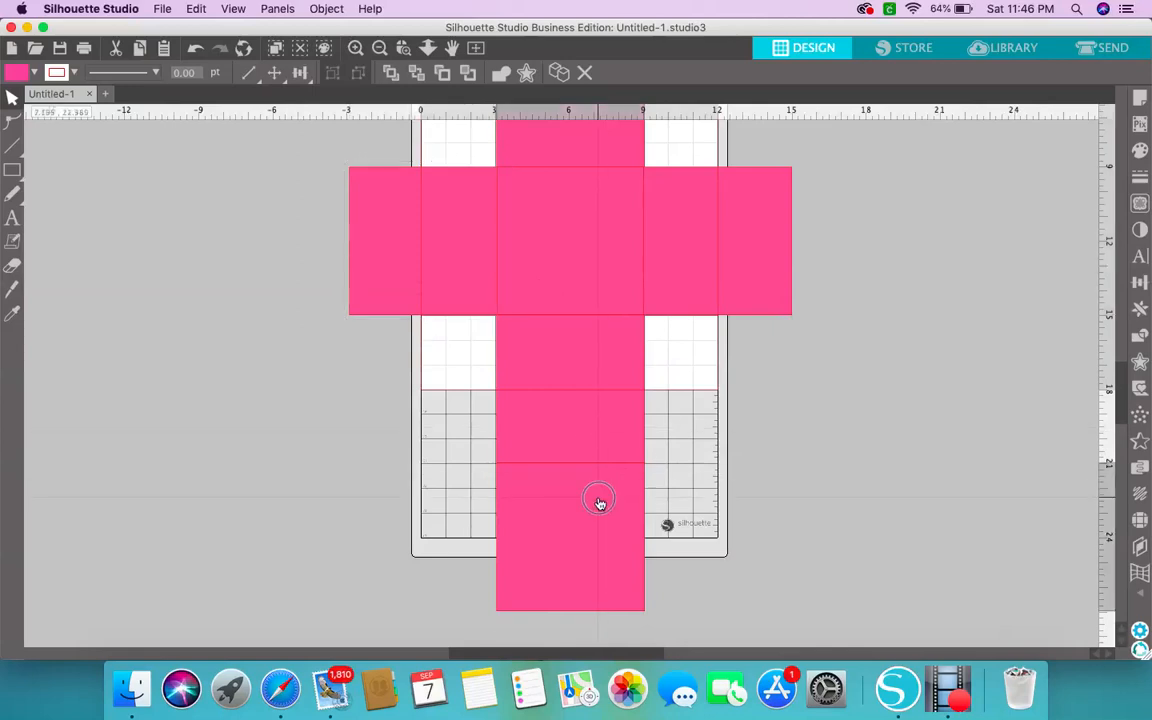
{"action": "left_click", "coordinate": [589, 342]}
{"action": "scroll", "coordinate": [910, 386], "scroll_direction": "up", "scroll_amount": 3}
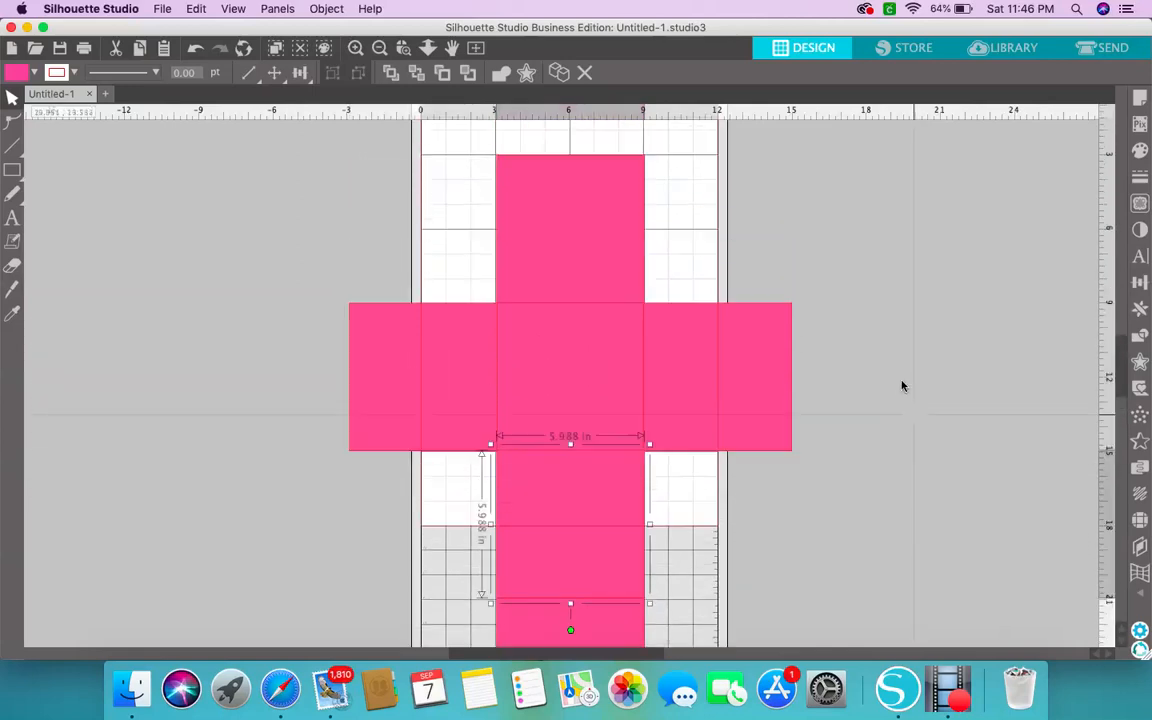
{"action": "left_click", "coordinate": [561, 262]}
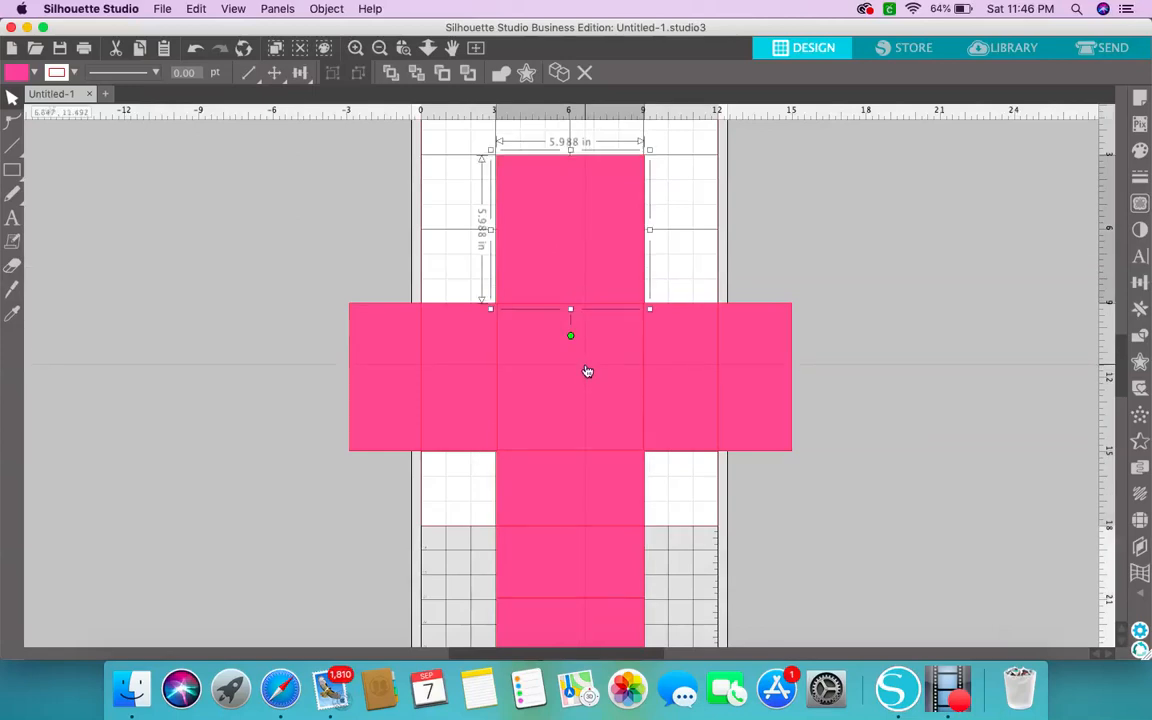
{"action": "left_click", "coordinate": [347, 174]}
- Select all the squares, weld them together and inspect the seams of the cross
{"action": "left_click_drag", "start_coordinate": [276, 154], "coordinate": [830, 591]}
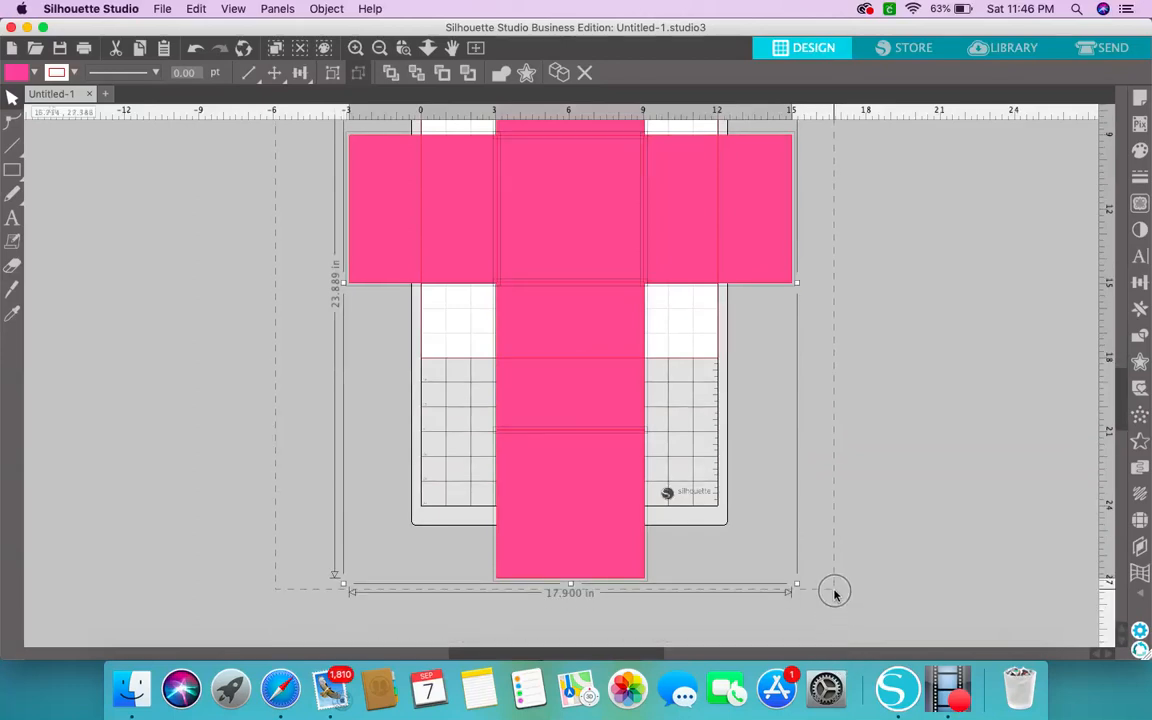
{"action": "left_click", "coordinate": [443, 73]}
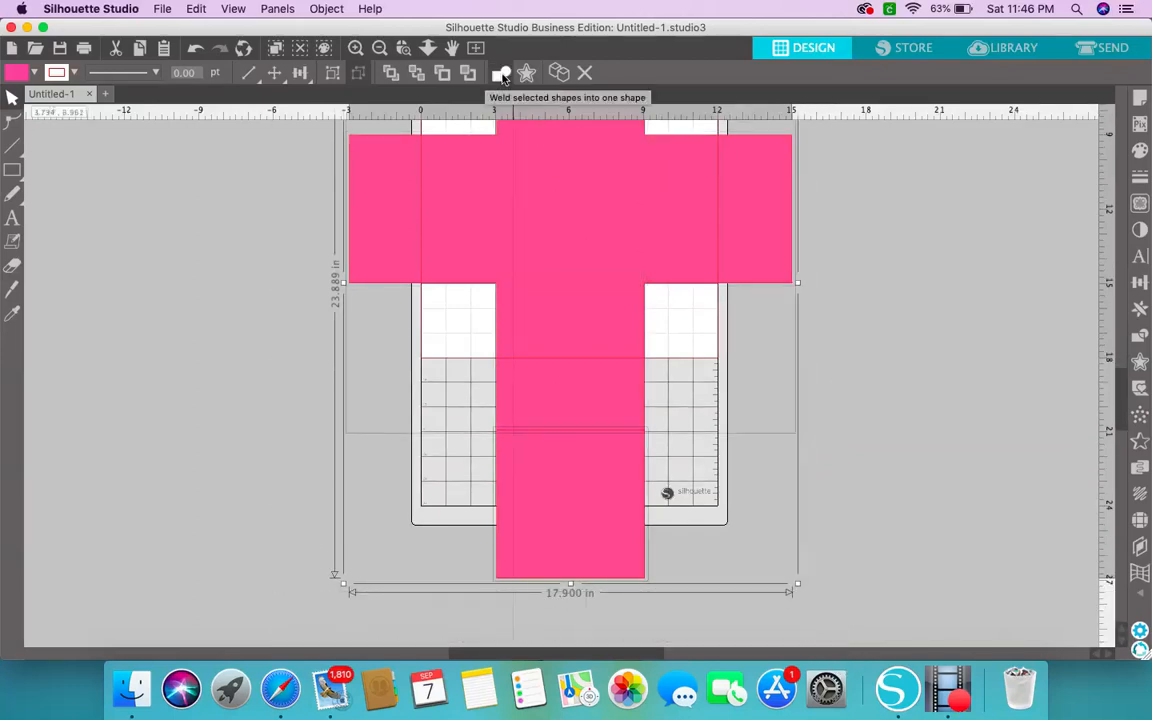
{"action": "left_click", "coordinate": [888, 439]}
{"action": "scroll", "coordinate": [892, 437], "scroll_direction": "up", "scroll_amount": 3}
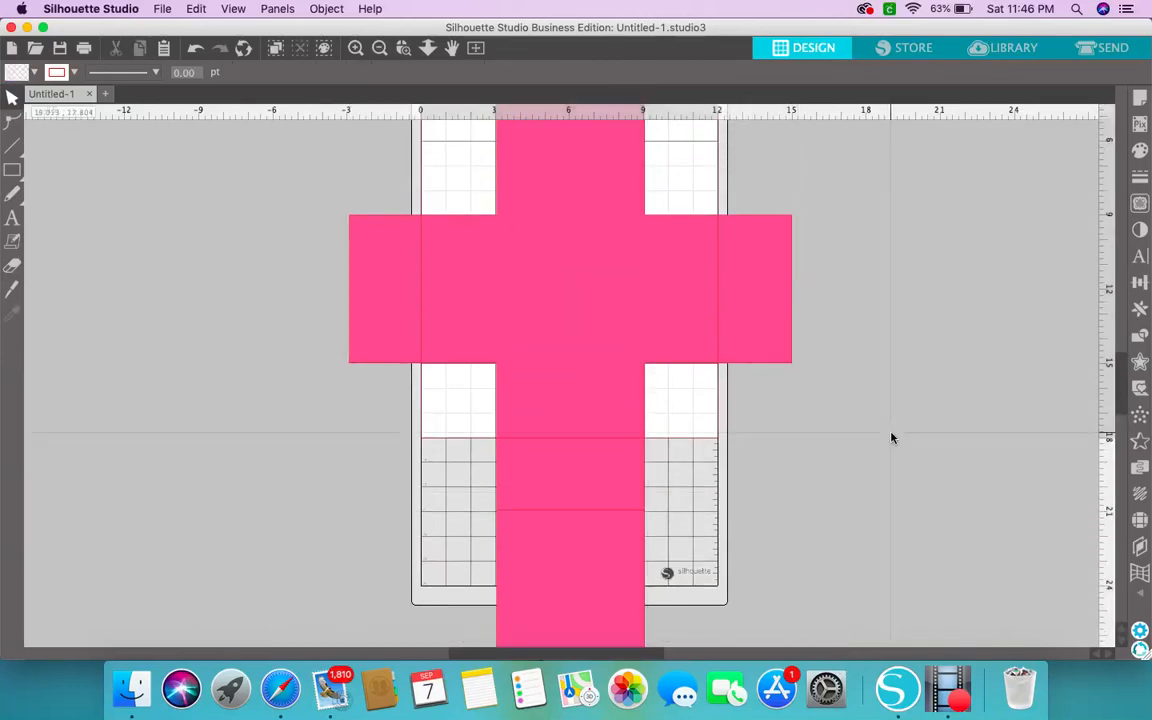
{"action": "scroll", "coordinate": [892, 437], "scroll_direction": "down", "scroll_amount": 2}
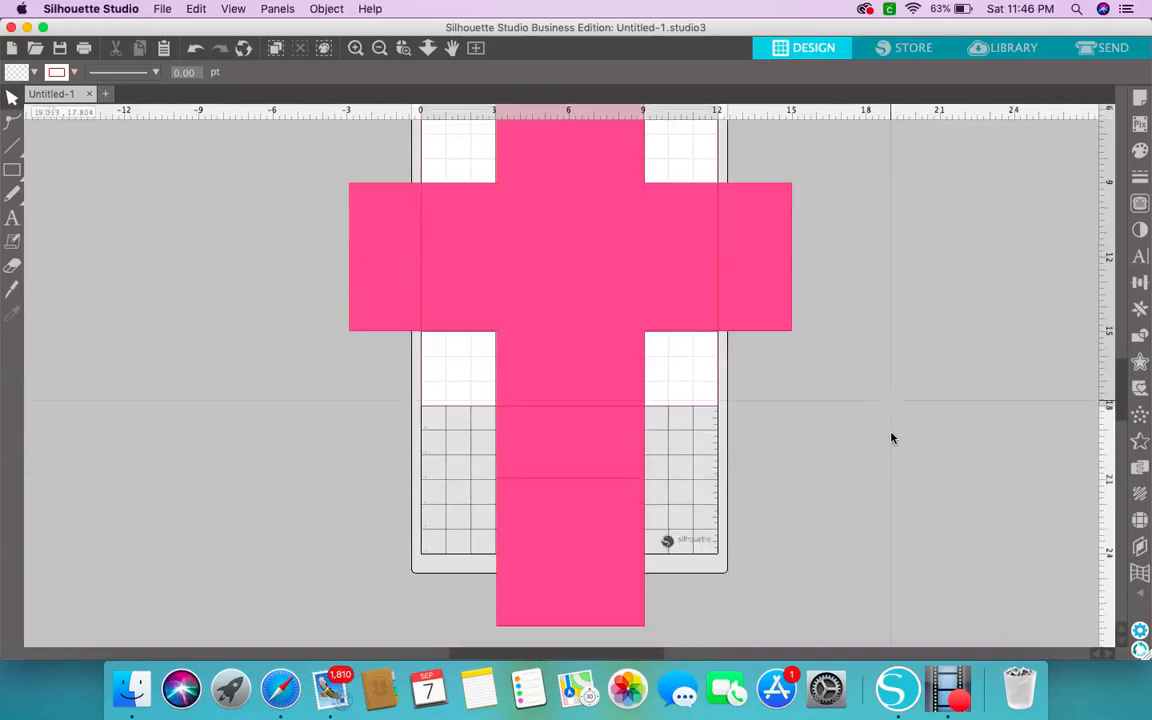
- Nudge the separate bottom square up to overlap the cross and weld the two into one shape
{"action": "left_click", "coordinate": [613, 484]}
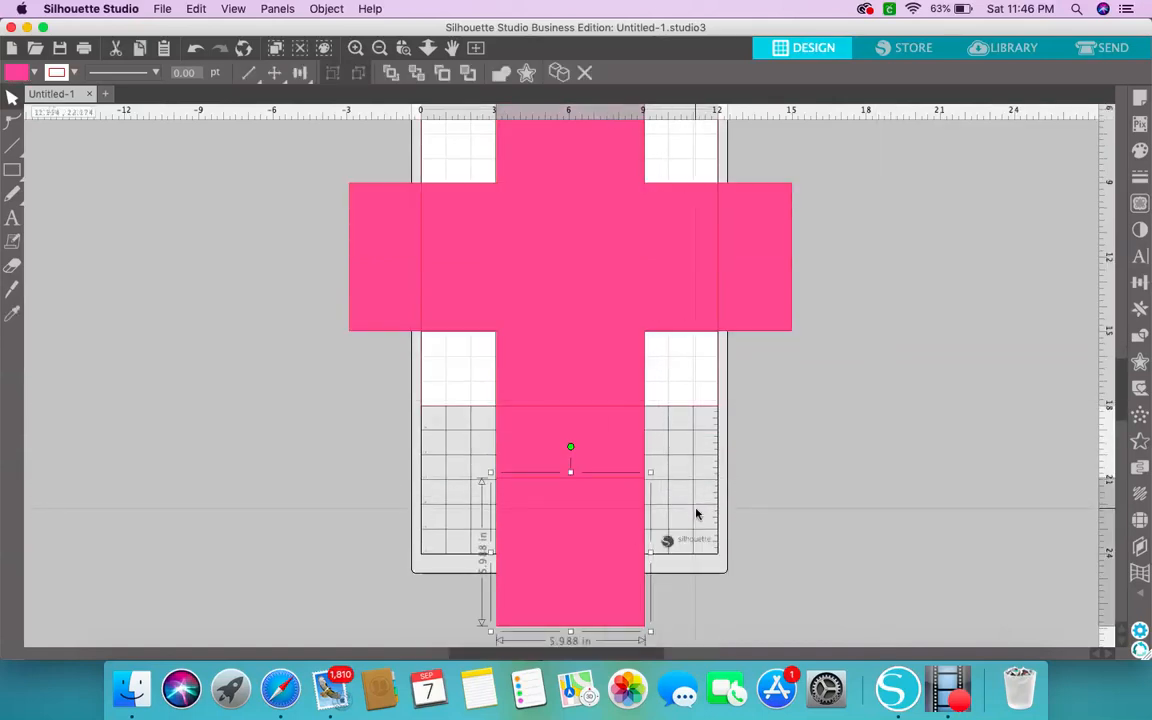
{"action": "left_click", "coordinate": [599, 429]}
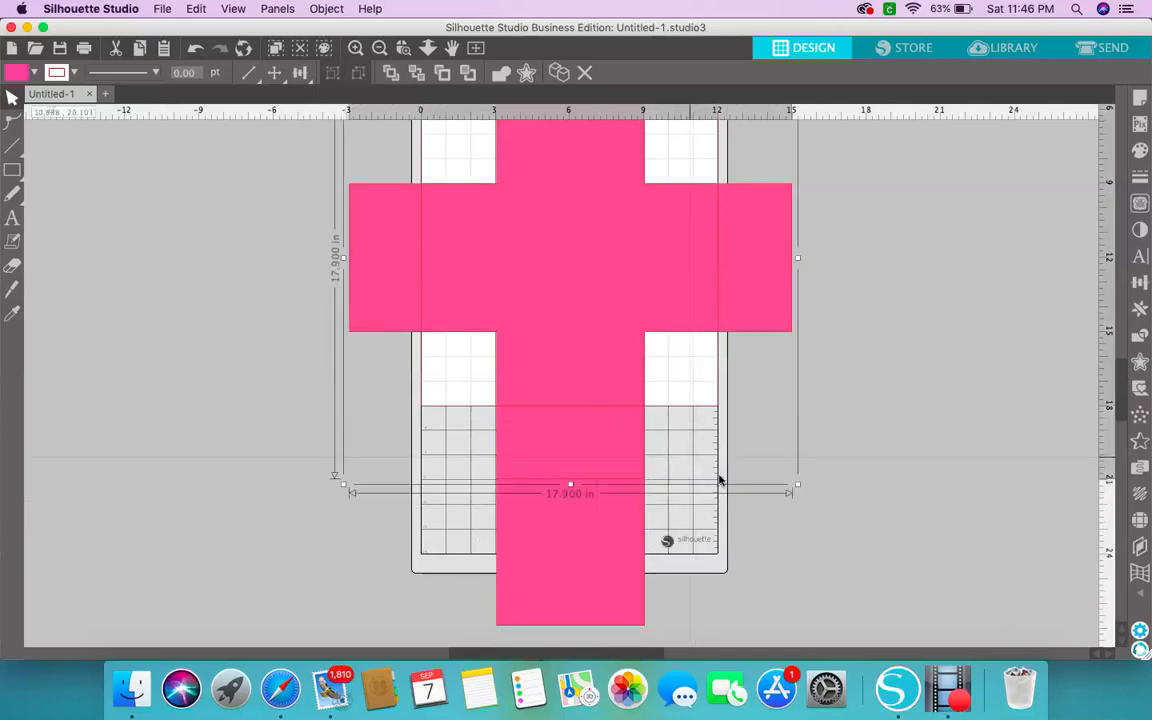
{"action": "left_click_drag", "start_coordinate": [259, 155], "coordinate": [669, 628]}
{"action": "left_click", "coordinate": [501, 74]}
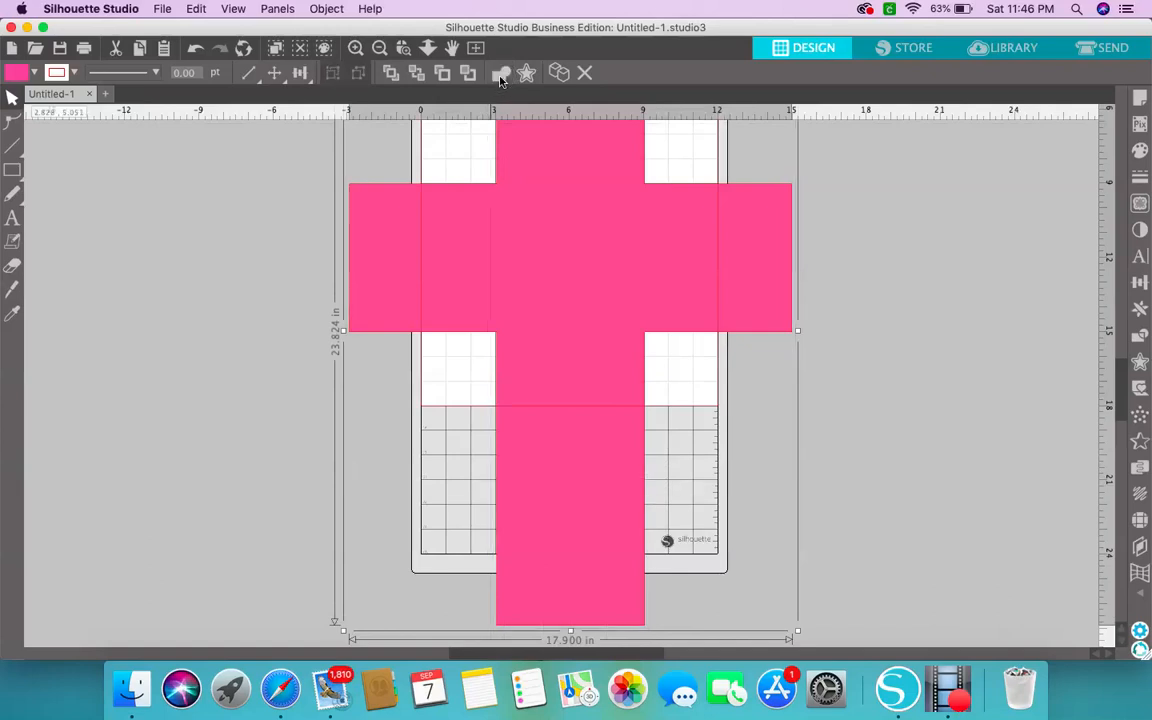
- Move the welded cross so its top section lines up with the 3 in and 9 in grid lines, and deselect it
{"action": "left_click_drag", "start_coordinate": [620, 292], "coordinate": [594, 272]}
{"action": "scroll", "coordinate": [724, 262], "scroll_direction": "up", "scroll_amount": 2}
{"action": "scroll", "coordinate": [587, 335], "scroll_direction": "up", "scroll_amount": 5}
{"action": "scroll", "coordinate": [593, 365], "scroll_direction": "up", "scroll_amount": 1}
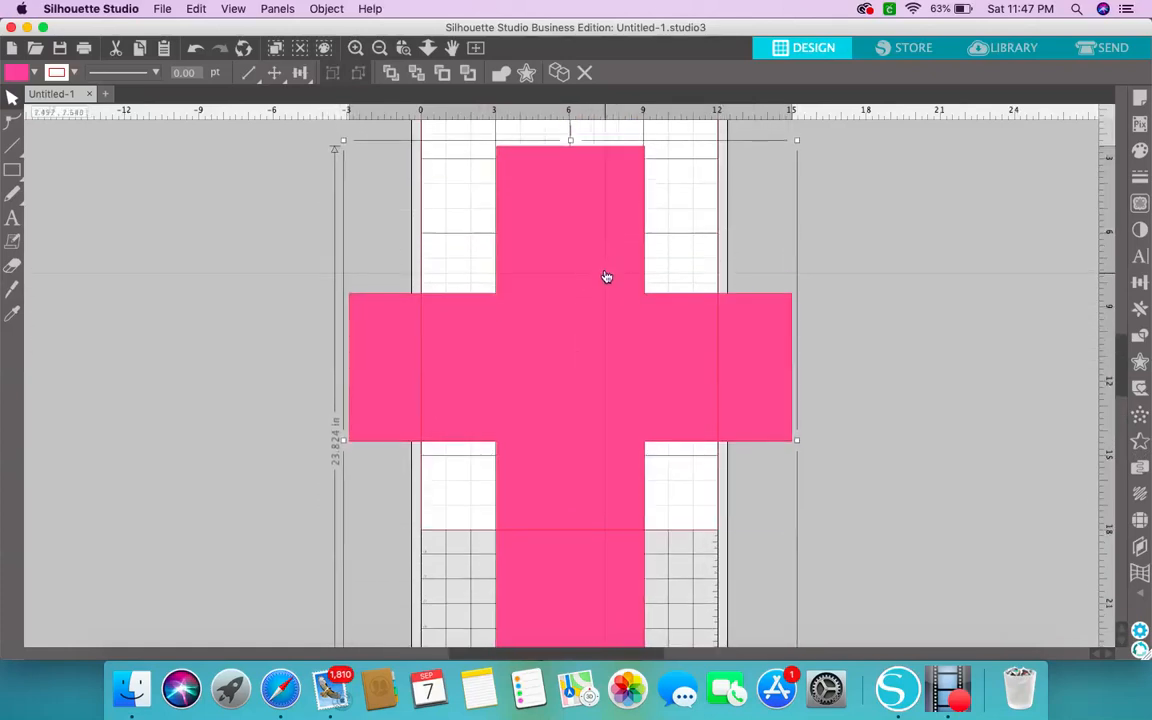
{"action": "scroll", "coordinate": [606, 300], "scroll_direction": "up", "scroll_amount": 4}
{"action": "mouse_move", "coordinate": [606, 320]}
{"action": "left_mouse_down"}
{"action": "mouse_move", "coordinate": [606, 304]}
{"action": "mouse_move", "coordinate": [604, 331]}
{"action": "left_mouse_up"}
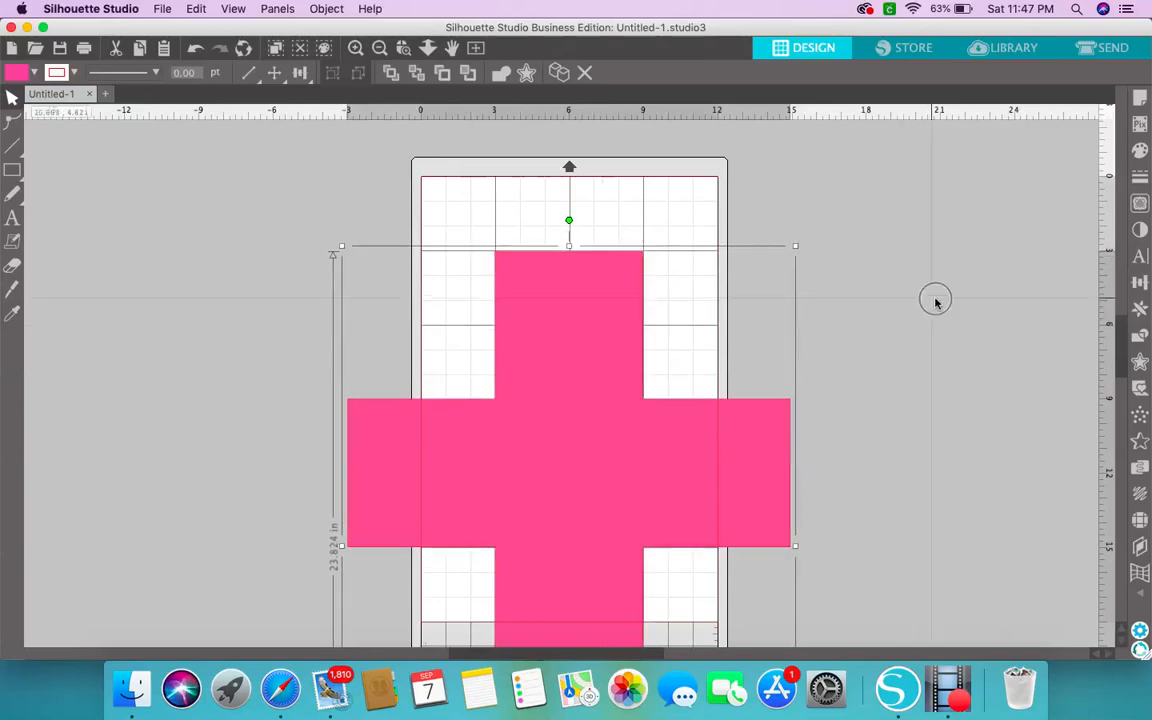
{"action": "left_click", "coordinate": [933, 298]}
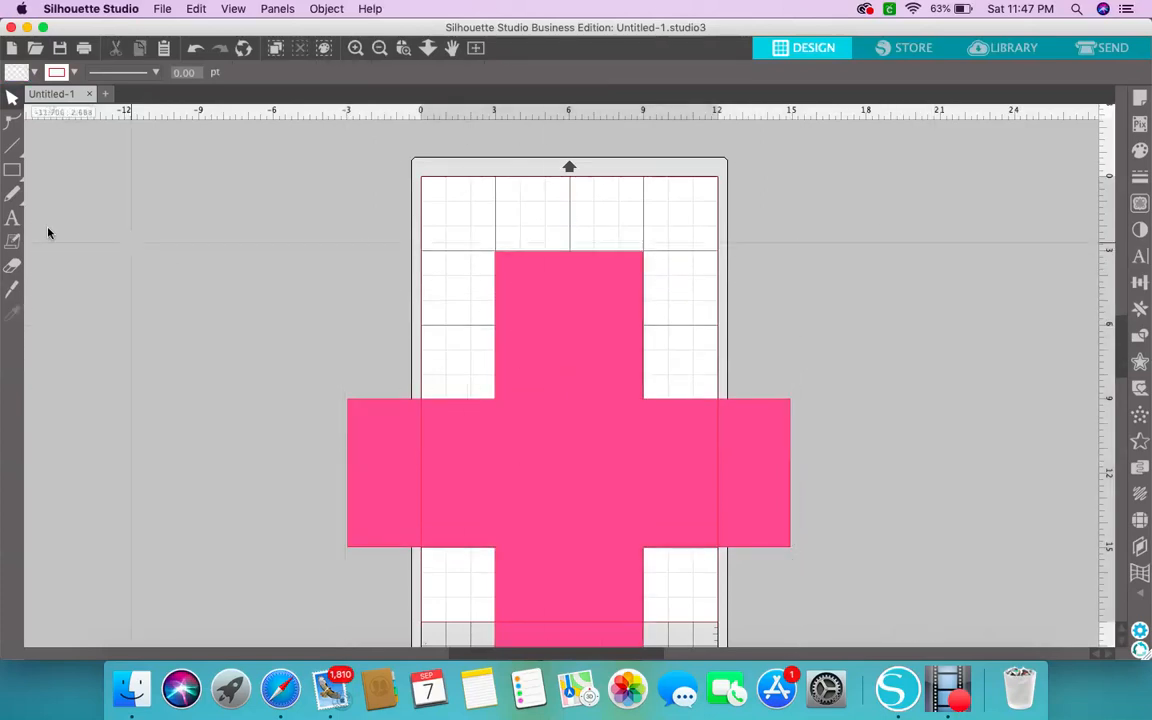
- Draw a rectangle about 0.74 in tall across the width of the cross's top edge and move it flush with that edge
{"action": "left_click", "coordinate": [33, 173]}
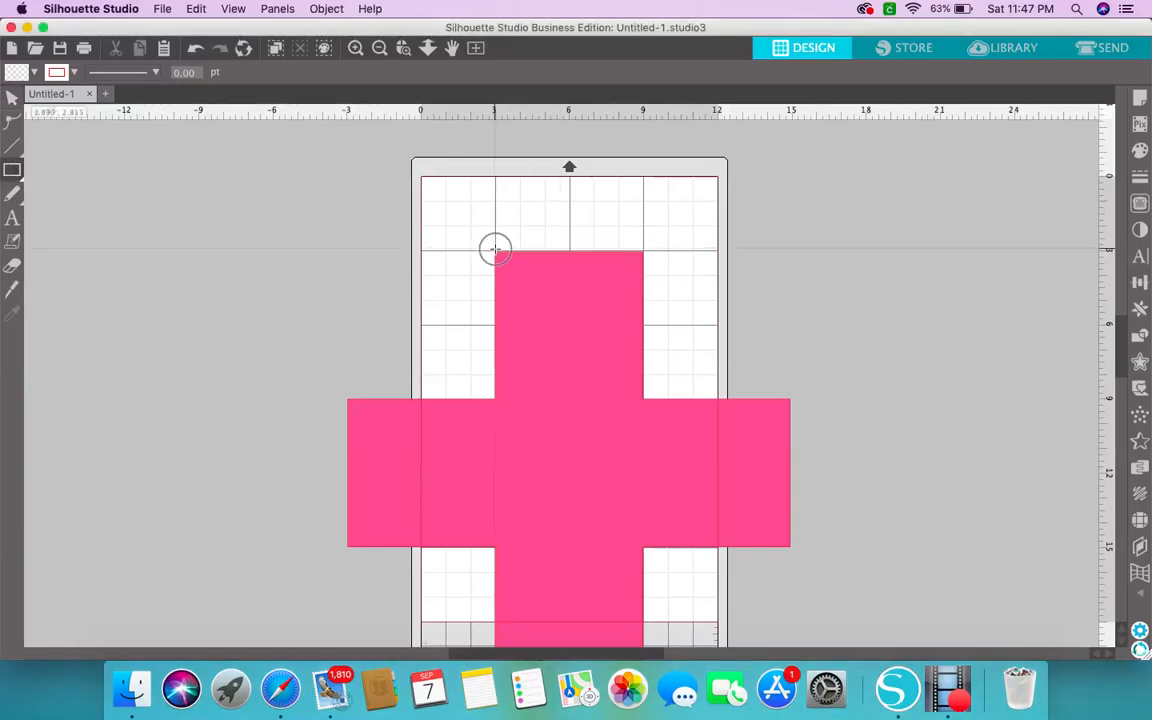
{"action": "left_click_drag", "start_coordinate": [495, 248], "coordinate": [645, 232]}
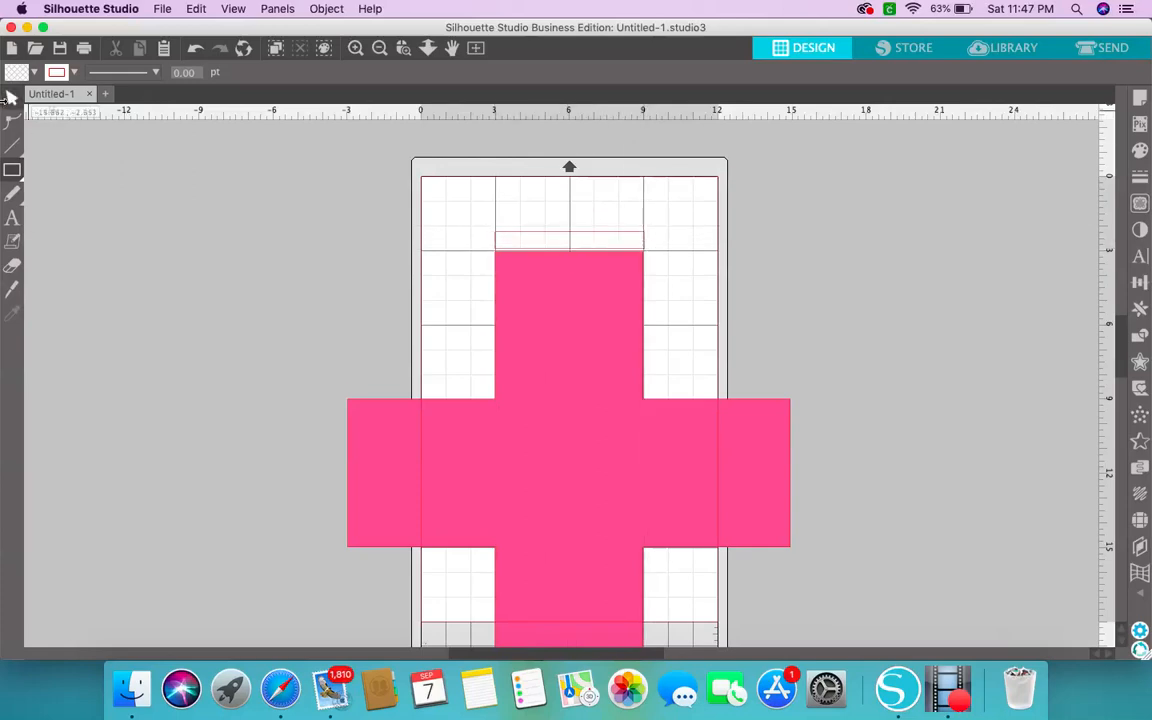
{"action": "left_click", "coordinate": [12, 100]}
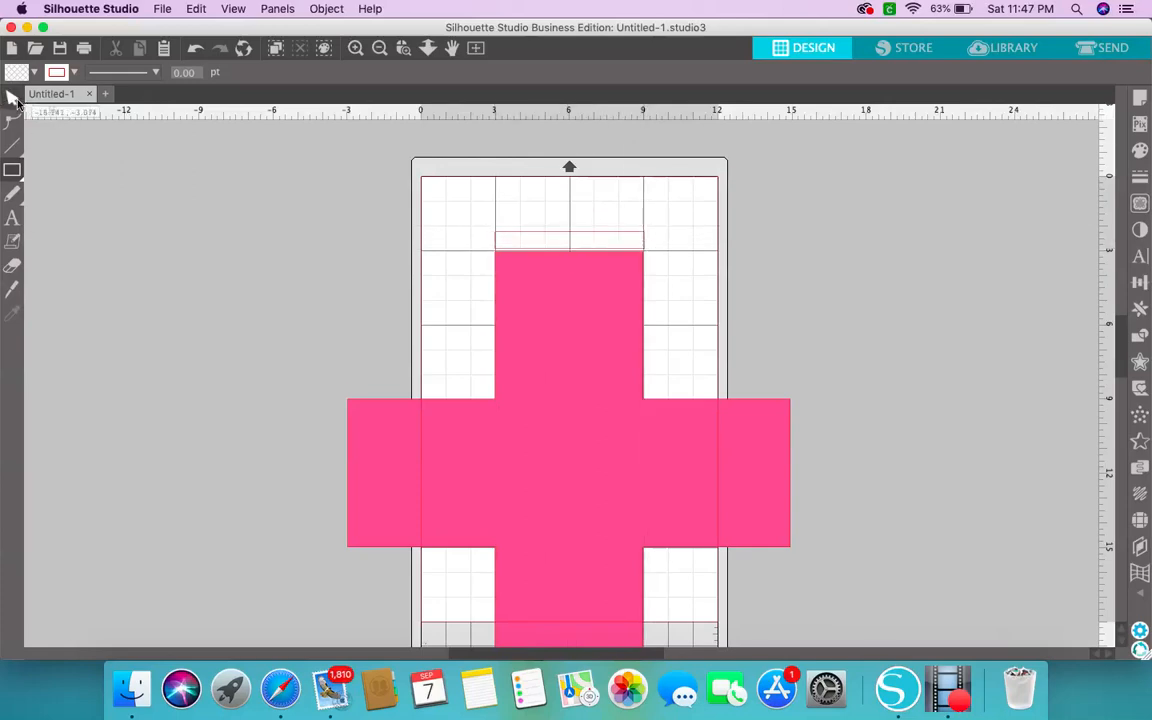
{"action": "left_click", "coordinate": [572, 234]}
{"action": "left_click_drag", "start_coordinate": [569, 228], "coordinate": [570, 258]}
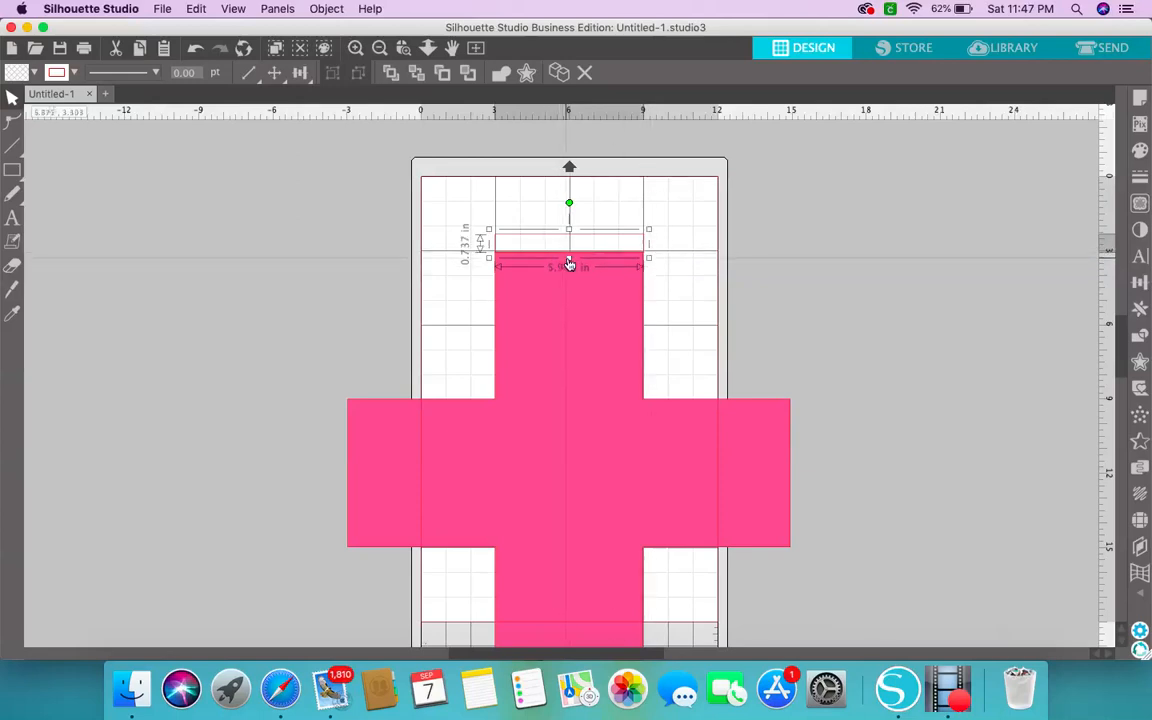
{"action": "left_click_drag", "start_coordinate": [568, 260], "coordinate": [568, 259]}
{"action": "left_click", "coordinate": [728, 217]}
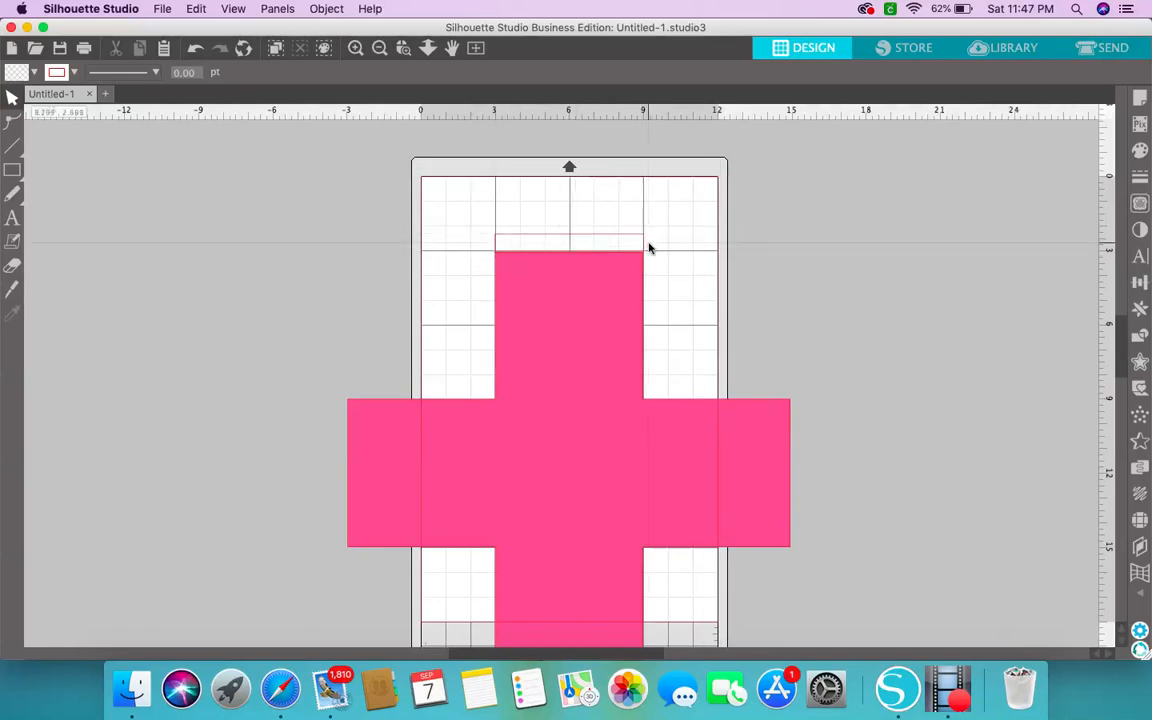
- Edit the thin rectangle's points, nudging both upper corners inward equally to form a tapered flap, and finish point editing
{"action": "left_click", "coordinate": [496, 237]}
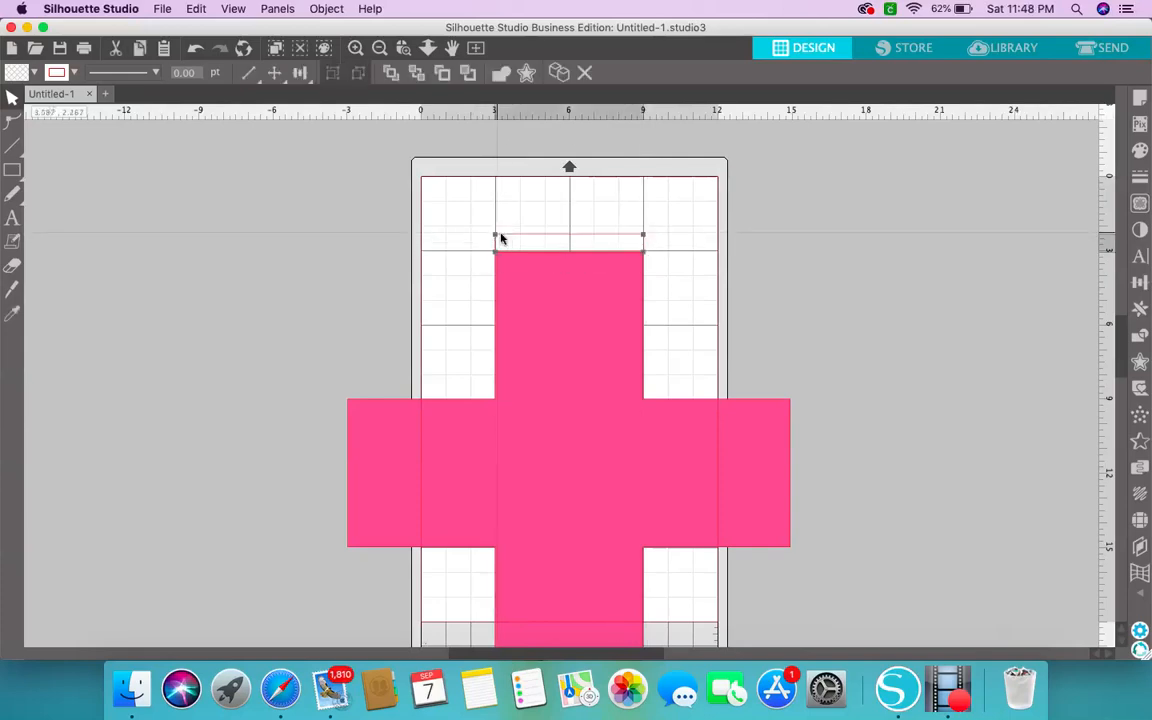
{"action": "double_click", "coordinate": [501, 238]}
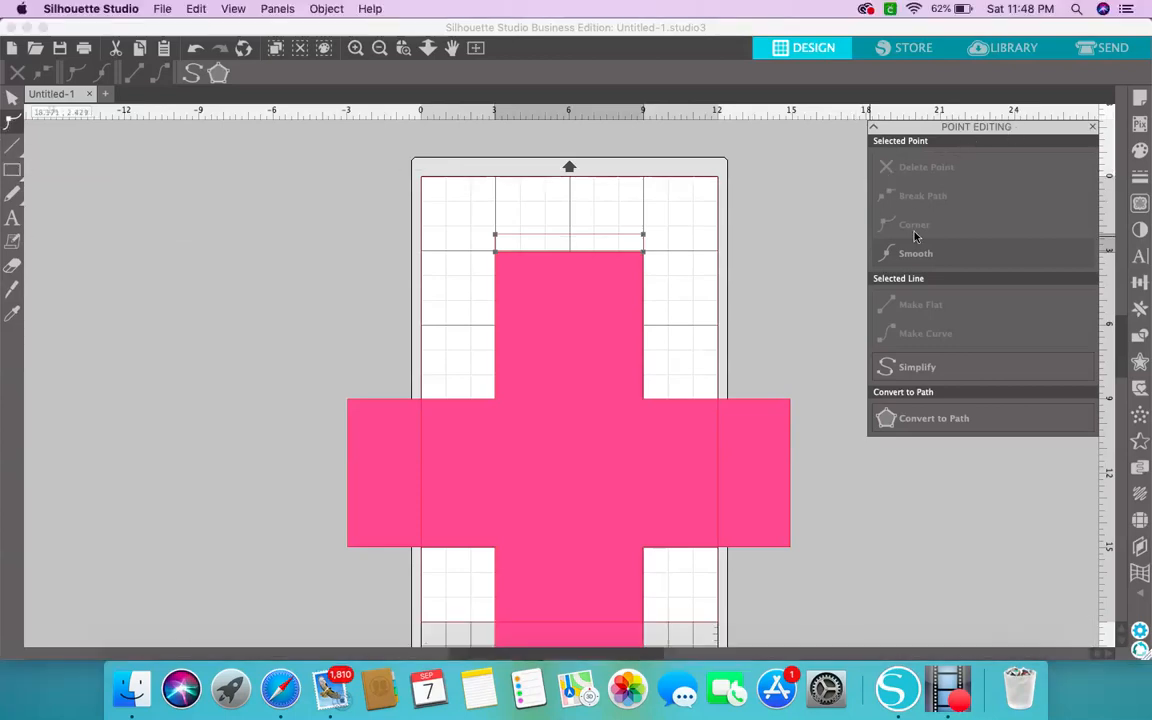
{"action": "left_click", "coordinate": [501, 239]}
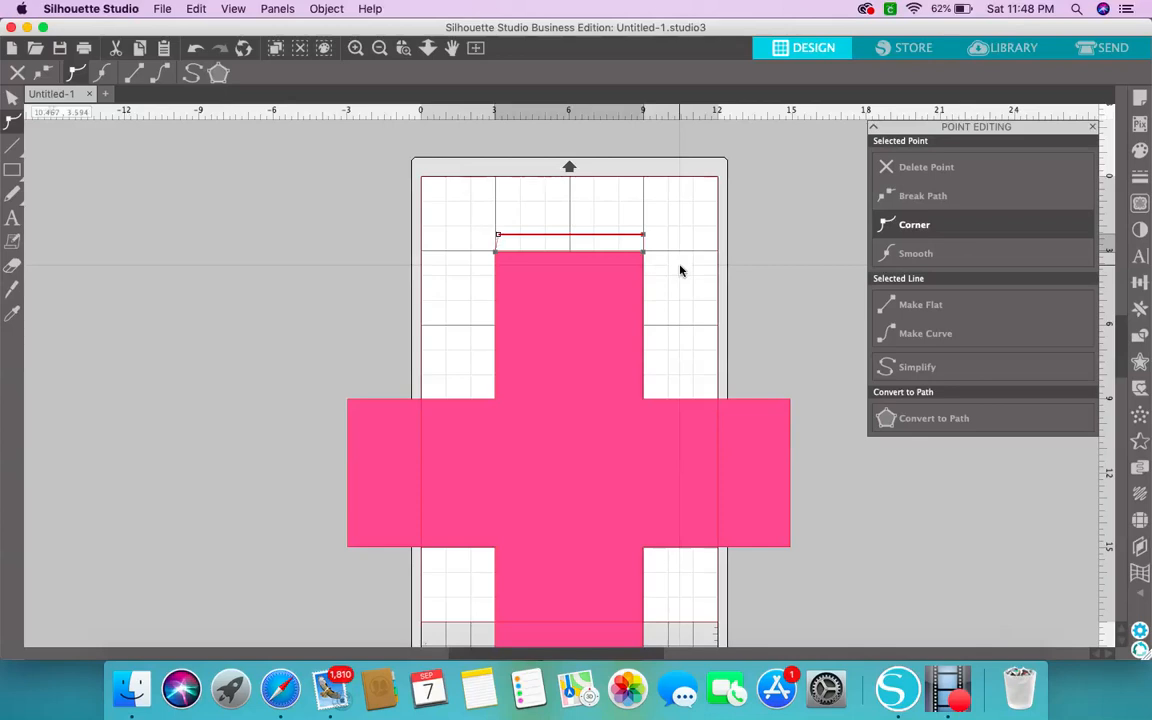
{"action": "key", "text": "Right"}
{"action": "key", "text": "Right"}
{"action": "key", "text": "Right"}
{"action": "key", "text": "Right"}
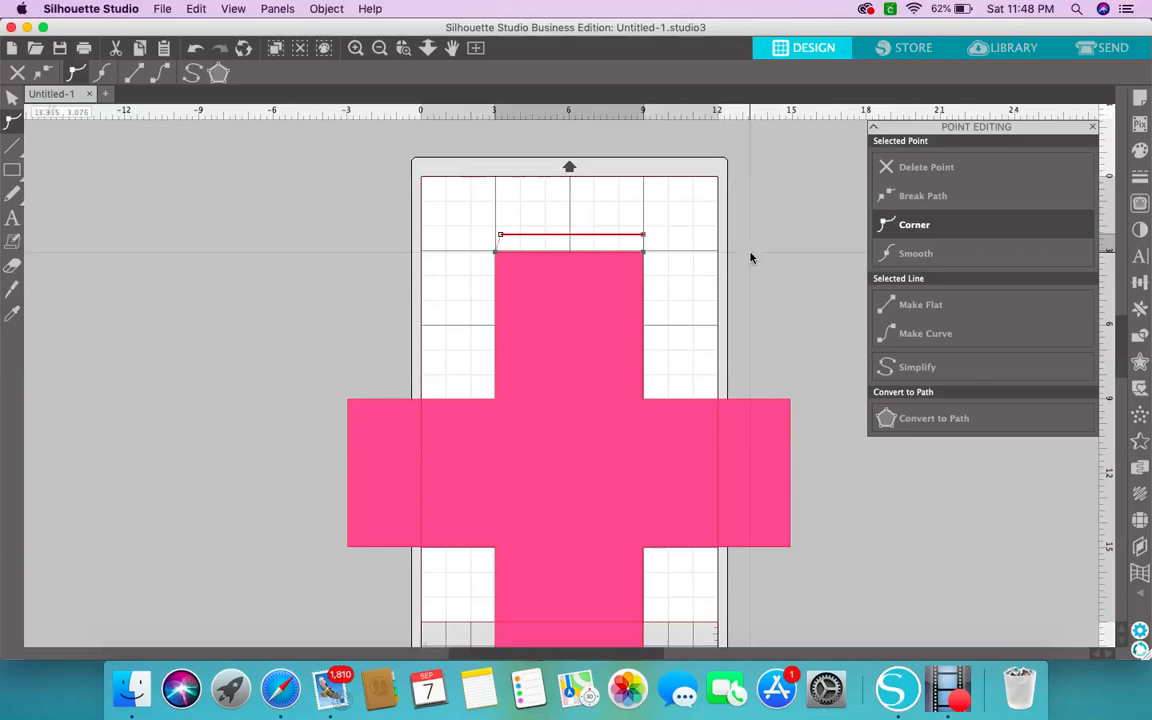
{"action": "left_click", "coordinate": [645, 237]}
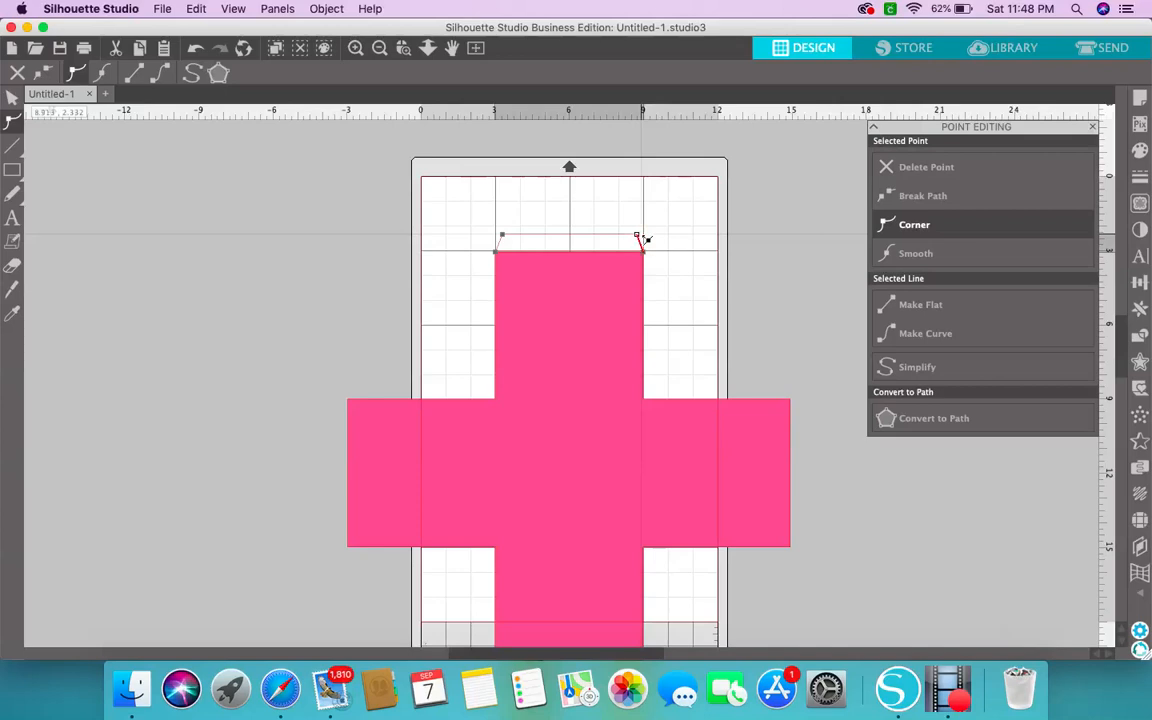
{"action": "left_click", "coordinate": [684, 221]}
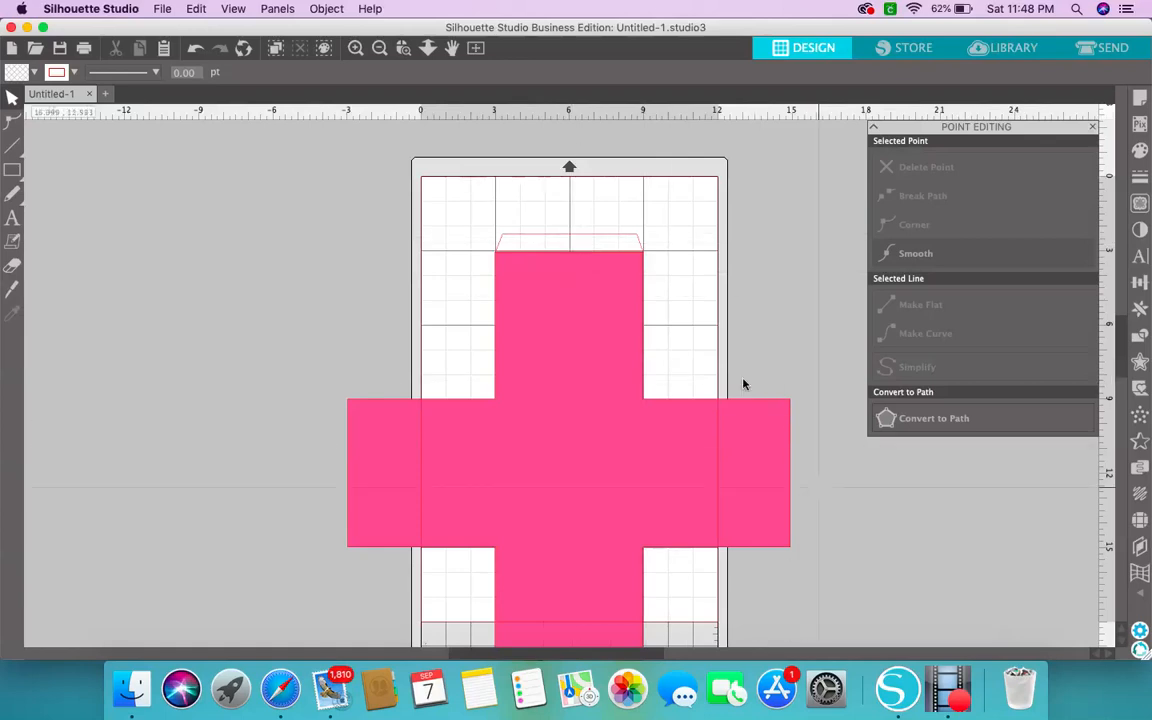
- Duplicate the tapered flap onto the upper edges of both side arms of the cross, flush with each edge
{"action": "left_click", "coordinate": [586, 238]}
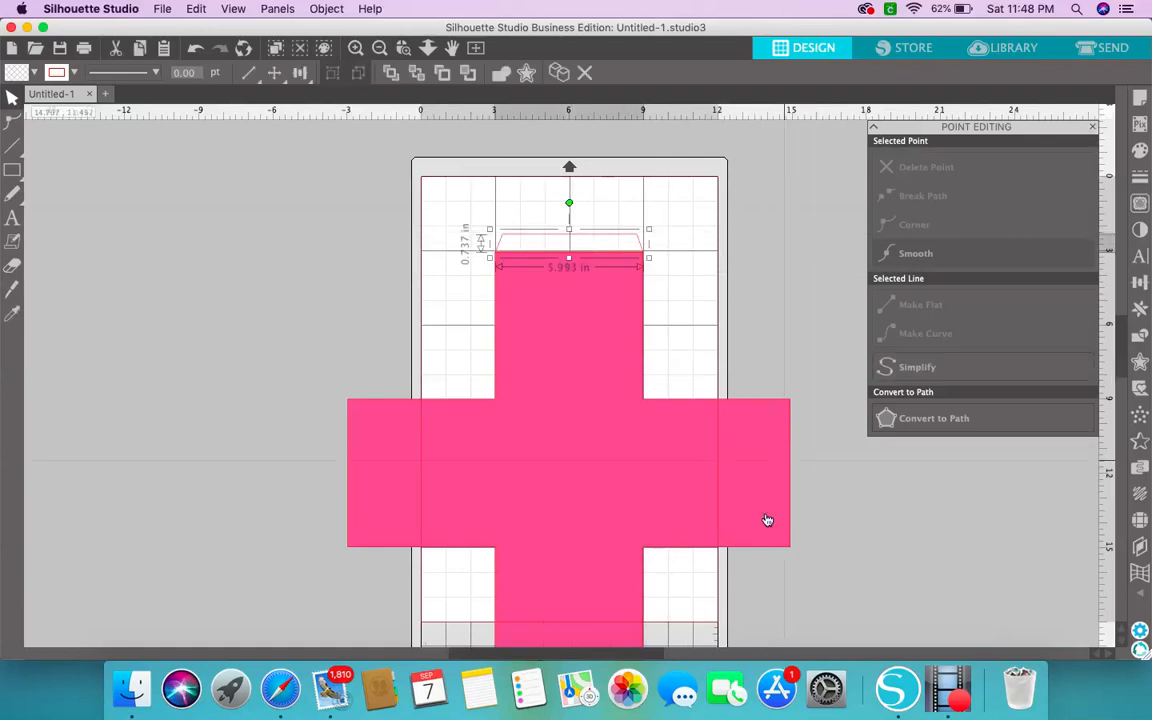
{"action": "scroll", "coordinate": [803, 485], "scroll_direction": "down", "scroll_amount": 1}
{"action": "scroll", "coordinate": [803, 485], "scroll_direction": "down", "scroll_amount": 1}
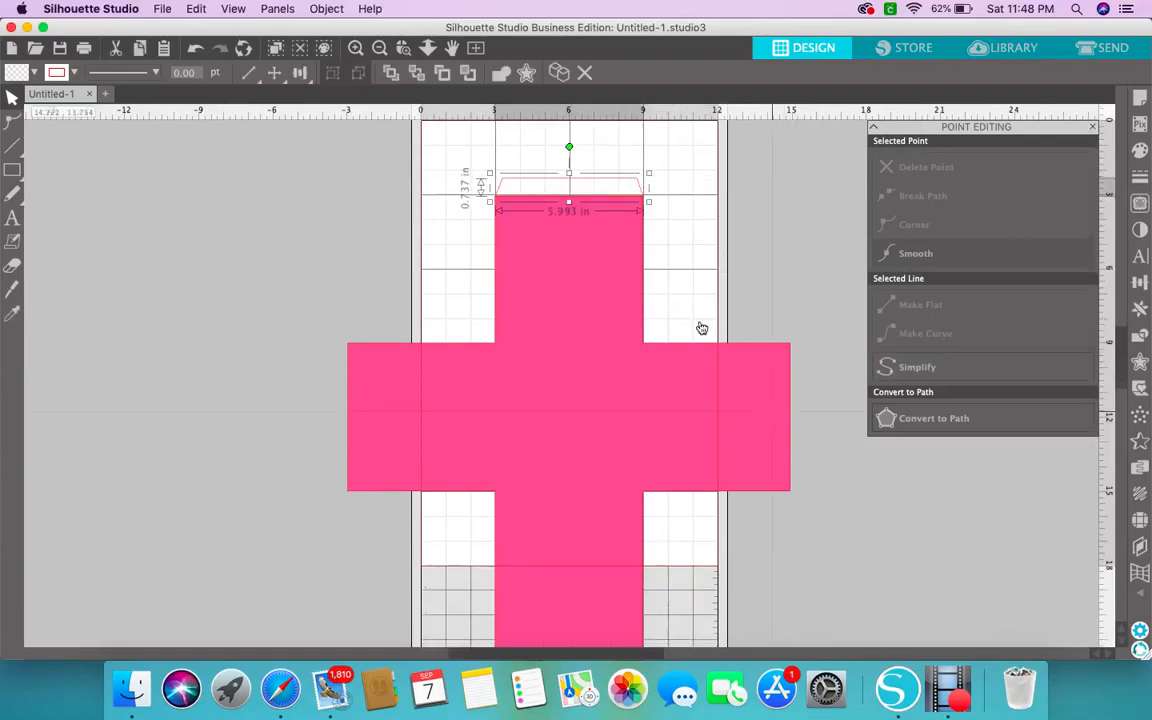
{"action": "left_click", "coordinate": [601, 179]}
{"action": "left_click_drag", "start_coordinate": [601, 179], "coordinate": [777, 325]}
{"action": "left_click_drag", "start_coordinate": [778, 326], "coordinate": [774, 328]}
{"action": "scroll", "coordinate": [773, 341], "scroll_direction": "down", "scroll_amount": 3}
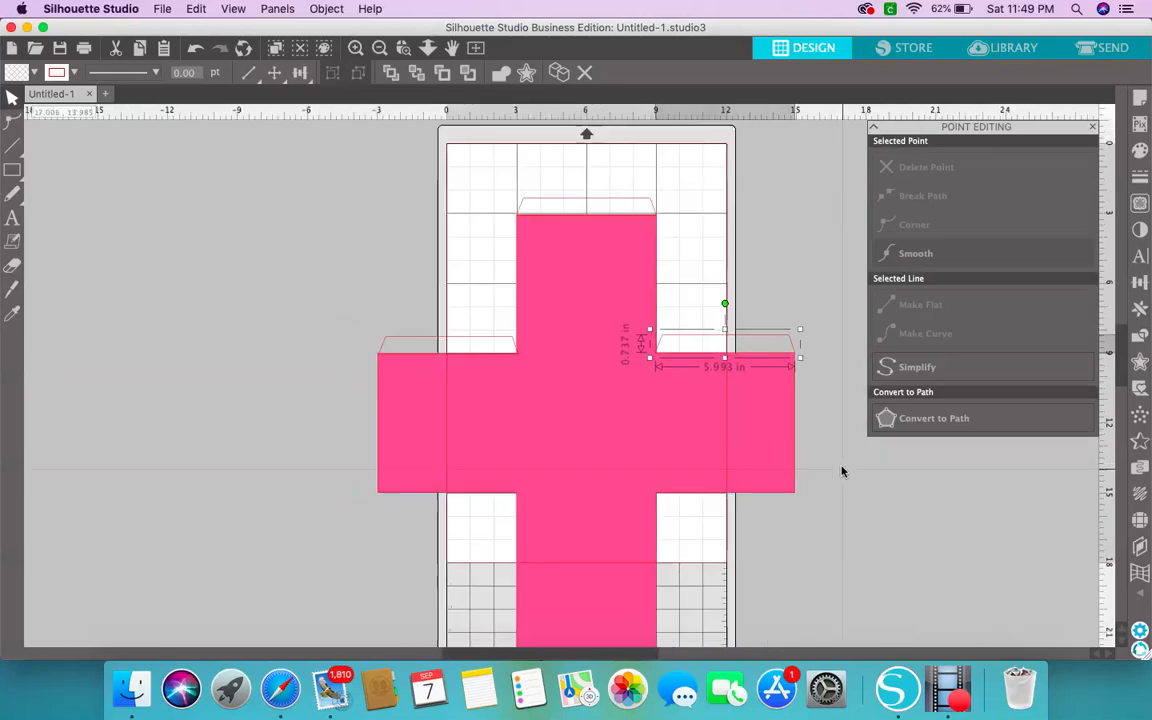
{"action": "scroll", "coordinate": [752, 258], "scroll_direction": "up", "scroll_amount": 3}
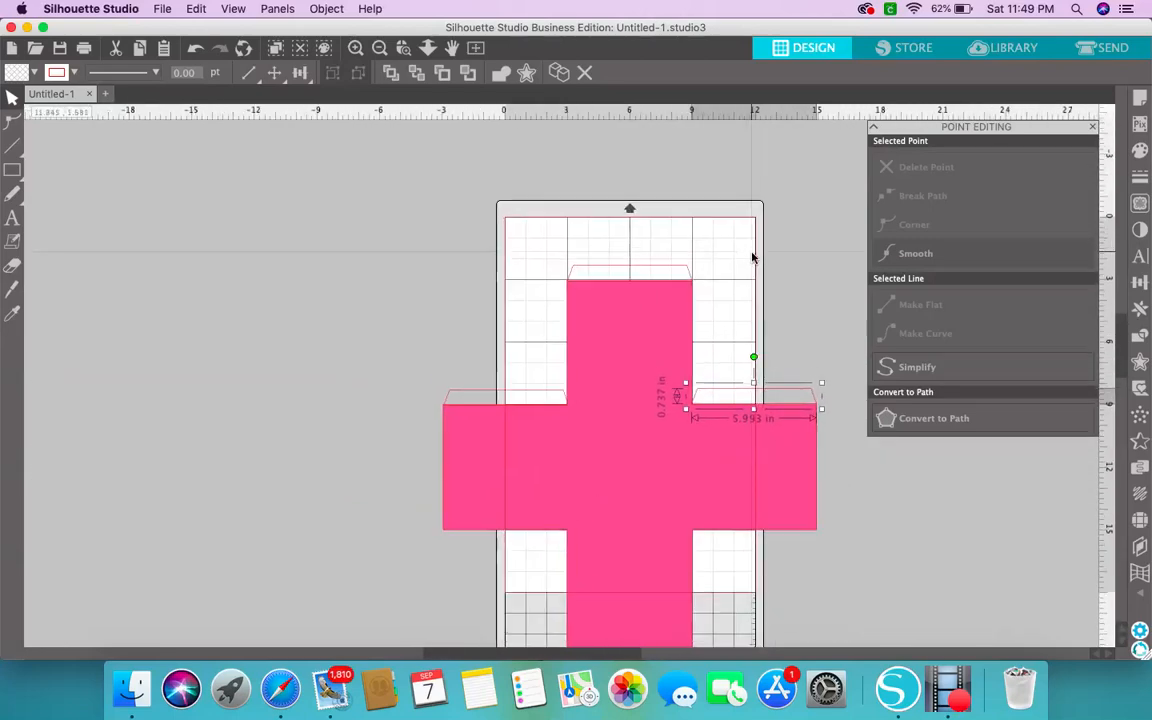
- Select the flaps above both side arms together and duplicate them down to the arms' lower edges
{"action": "mouse_move", "coordinate": [1124, 375]}
{"action": "left_mouse_down"}
{"action": "mouse_move", "coordinate": [1113, 410]}
{"action": "mouse_move", "coordinate": [1120, 392]}
{"action": "left_mouse_up"}
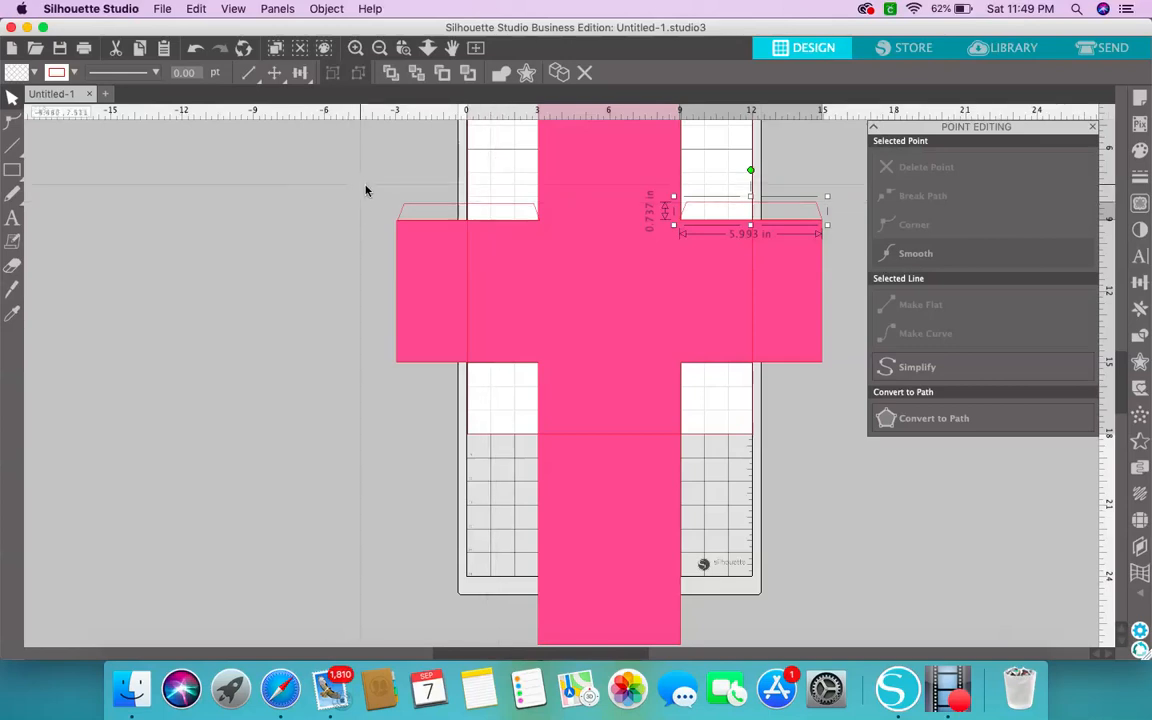
{"action": "left_click", "coordinate": [470, 210]}
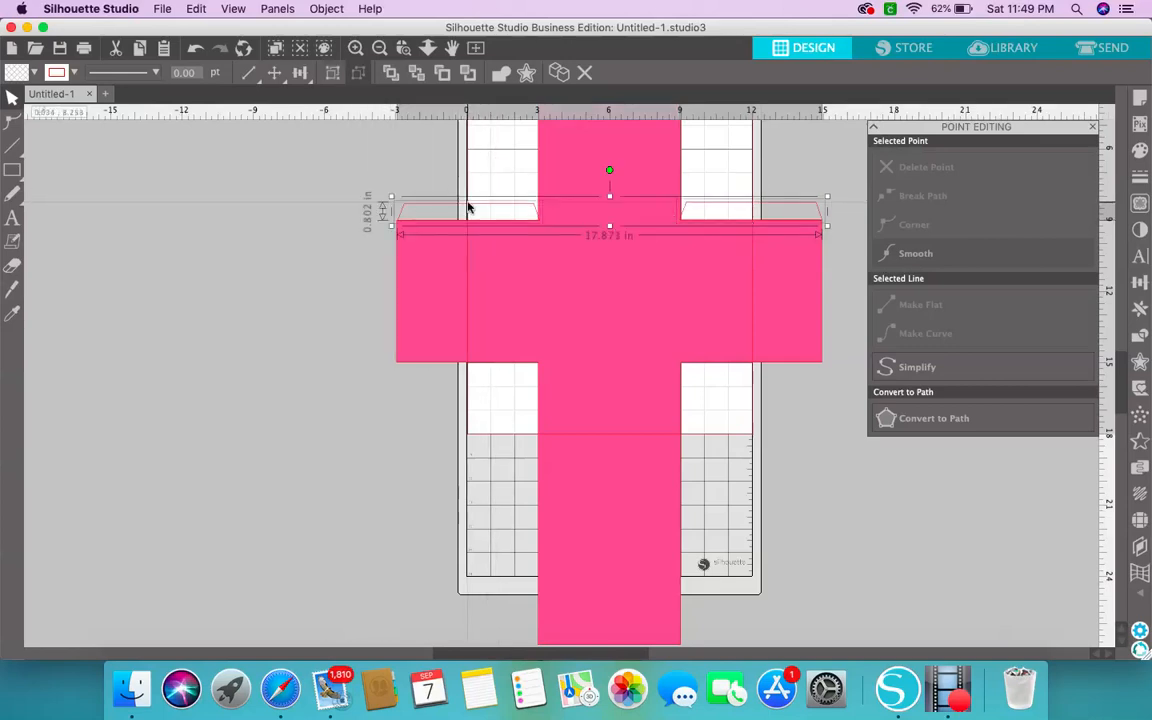
{"action": "left_click", "coordinate": [768, 206]}
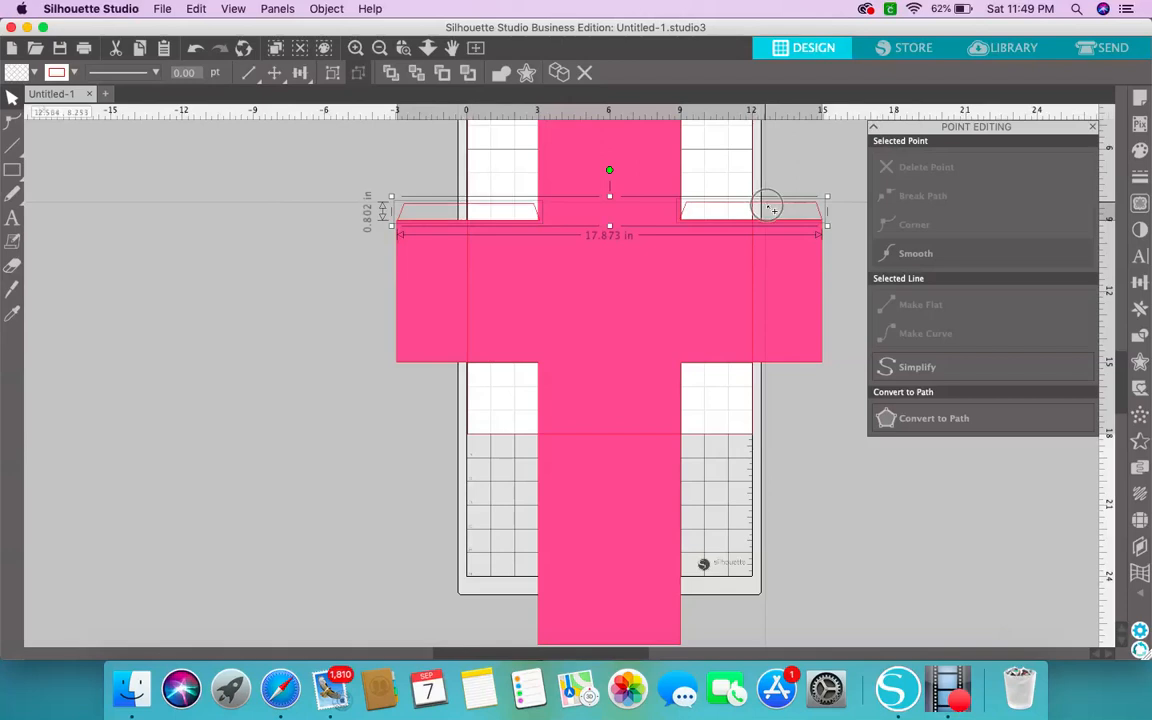
{"action": "left_click_drag", "start_coordinate": [770, 208], "coordinate": [768, 348]}
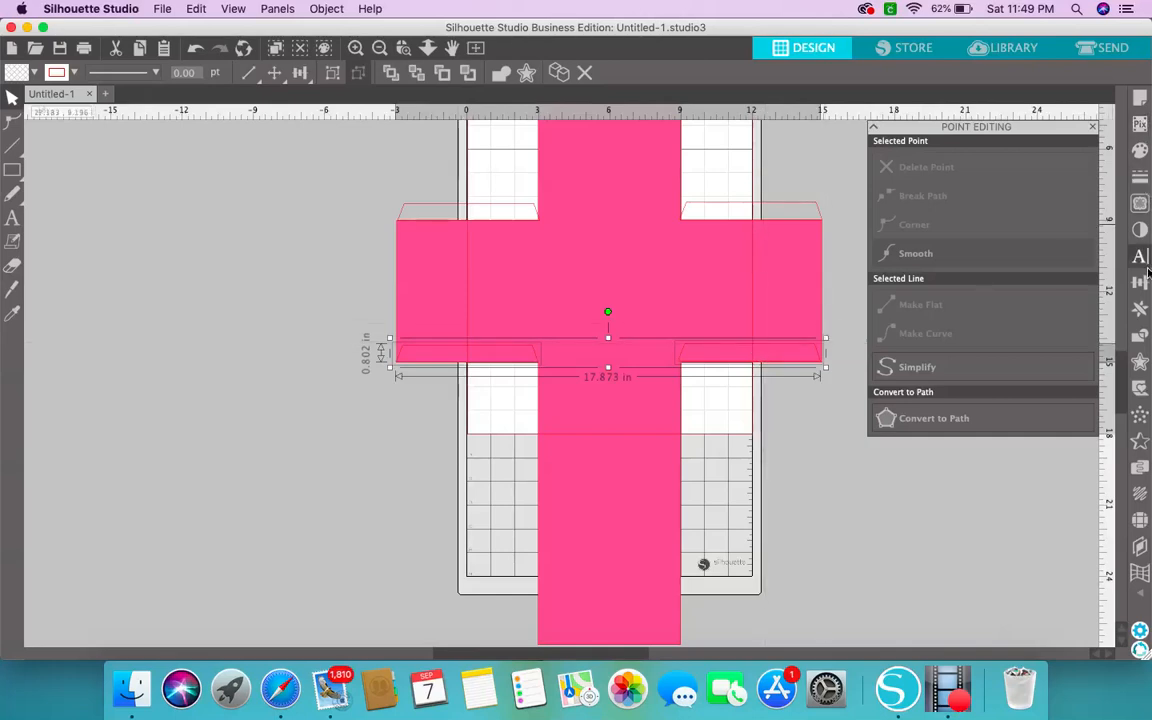
- Open the rotation options and rotate the two duplicated flaps by 180°
{"action": "left_click", "coordinate": [1140, 231]}
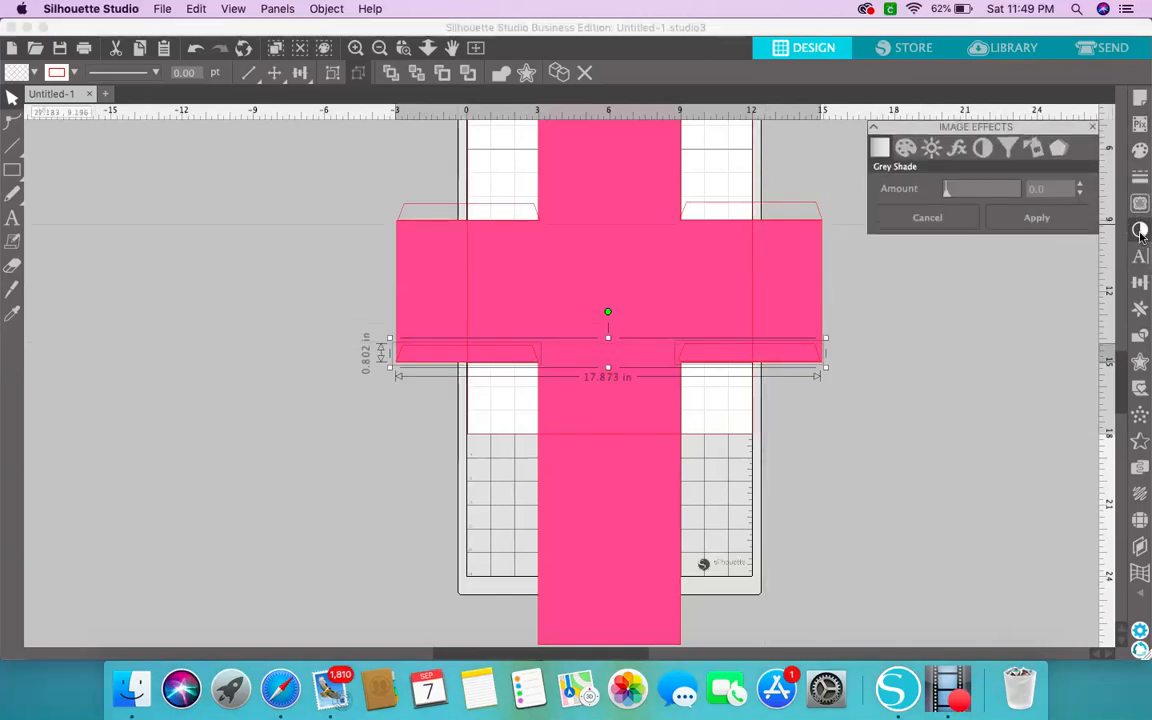
{"action": "left_click", "coordinate": [1140, 336]}
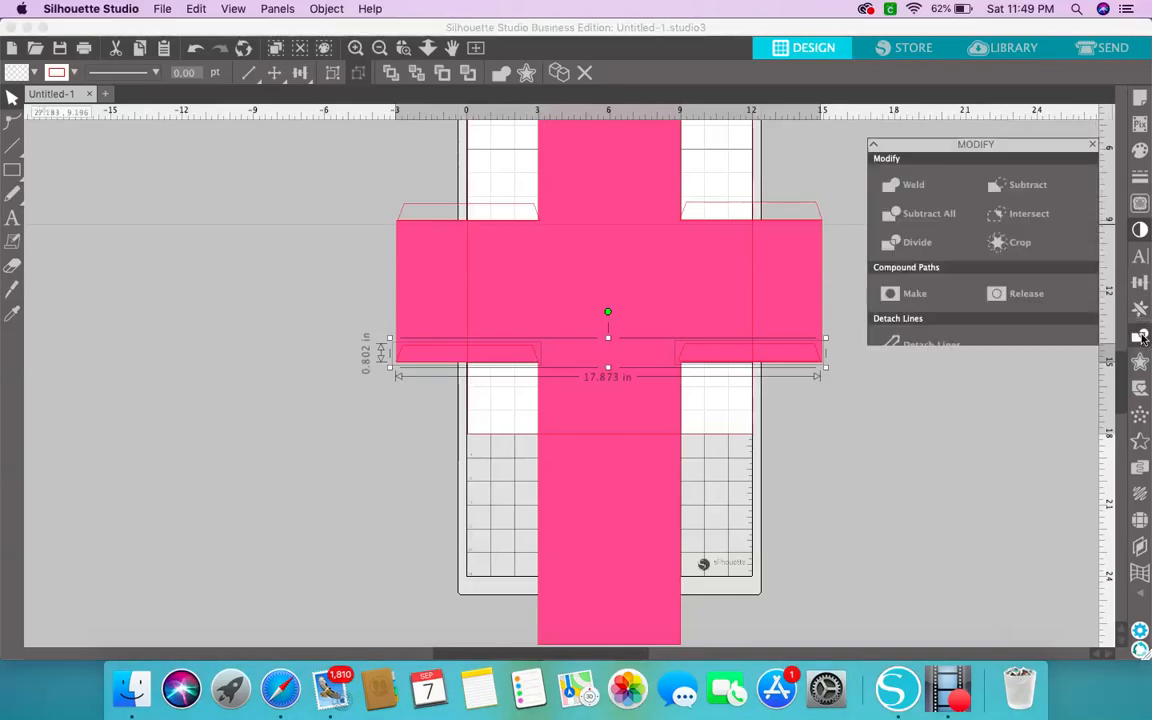
{"action": "left_click", "coordinate": [1140, 231]}
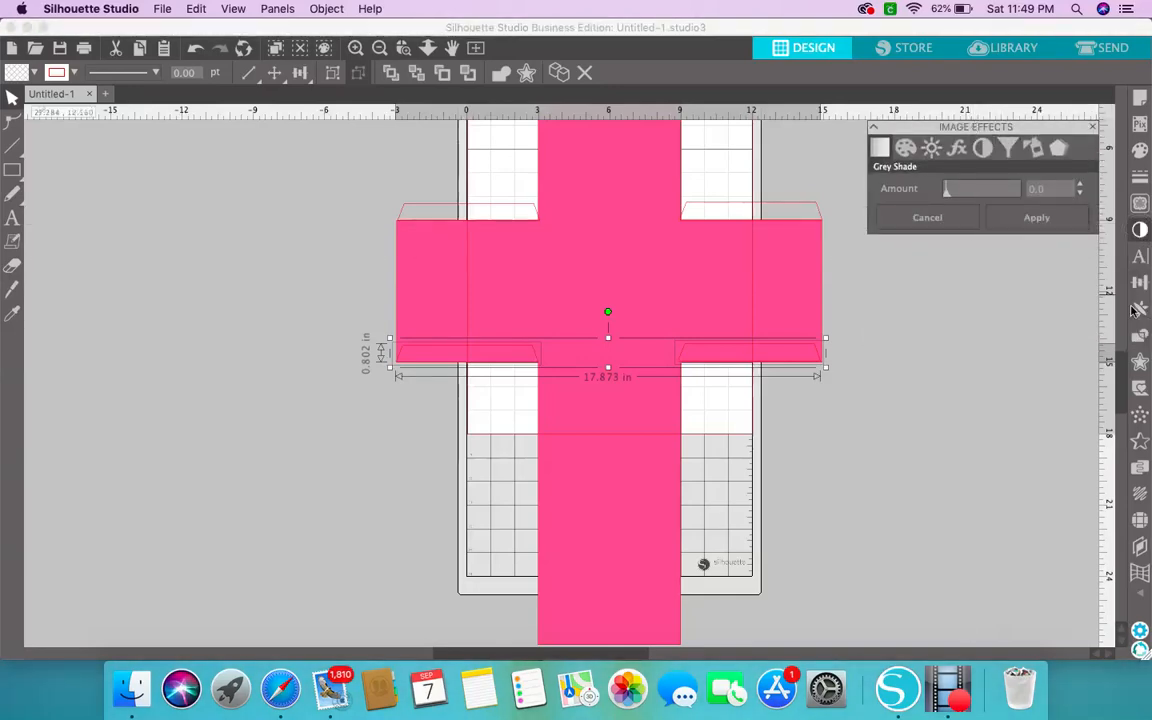
{"action": "left_click", "coordinate": [1141, 337]}
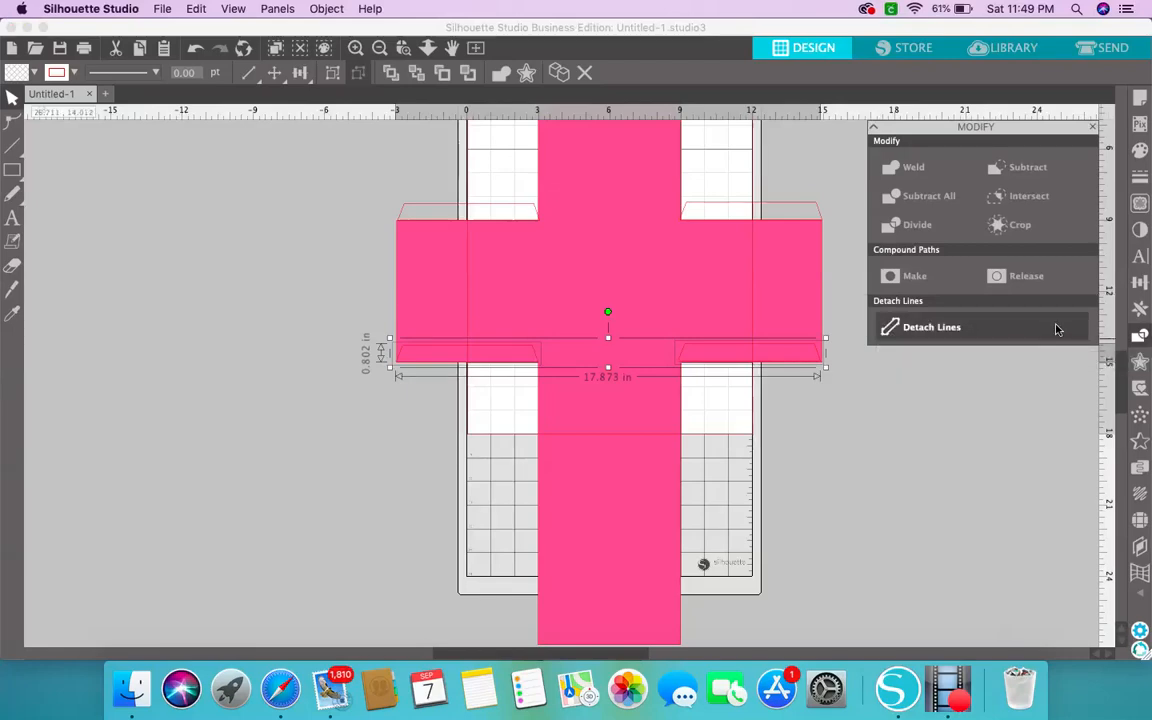
{"action": "left_click", "coordinate": [1143, 280]}
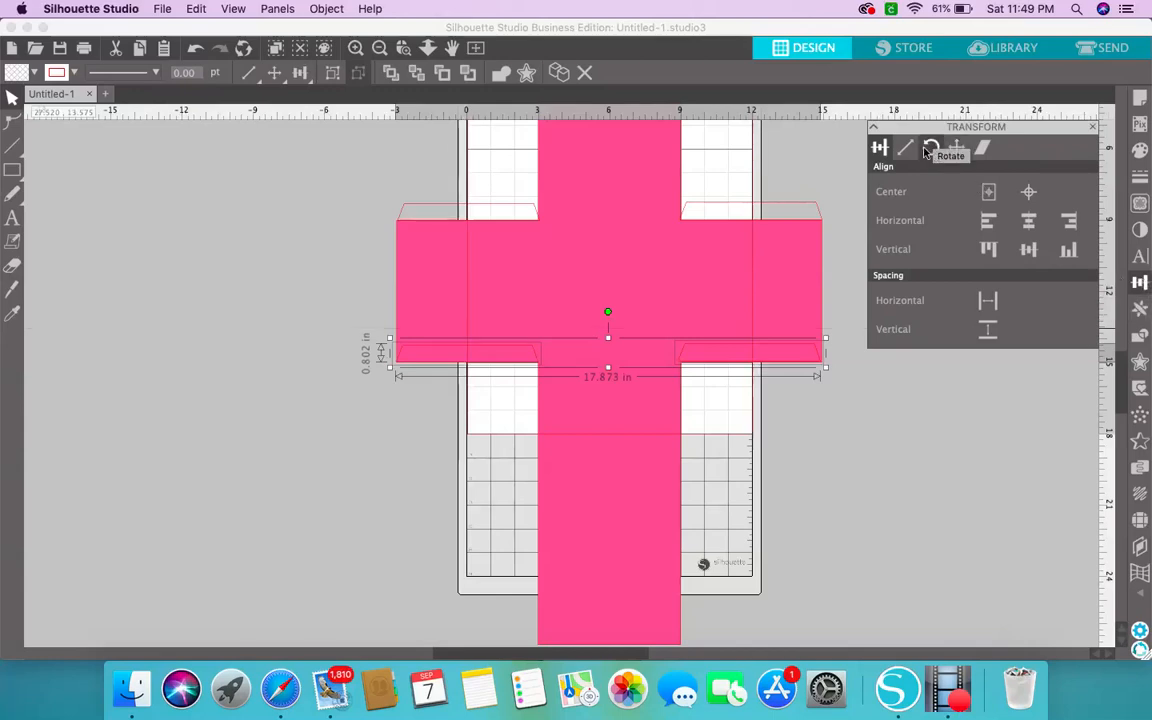
{"action": "left_click", "coordinate": [932, 150]}
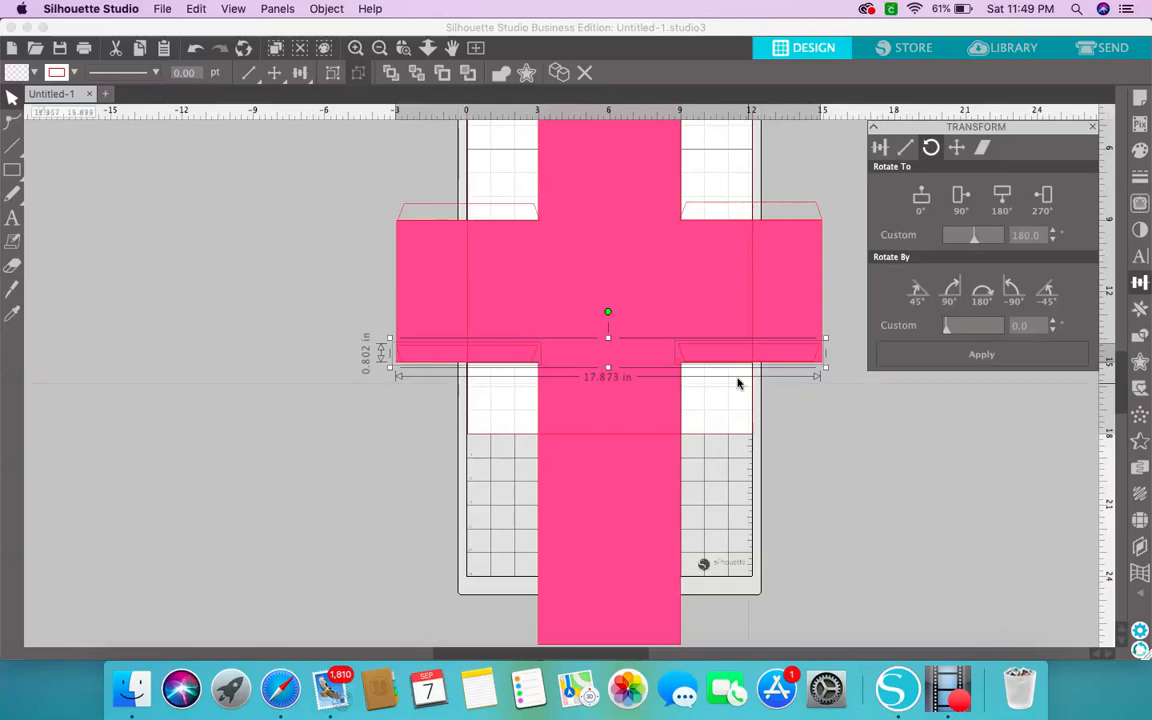
- Move the two flipped flaps together so they sit just below the side arms' lower edges, and deselect them
{"action": "left_click_drag", "start_coordinate": [732, 345], "coordinate": [733, 367]}
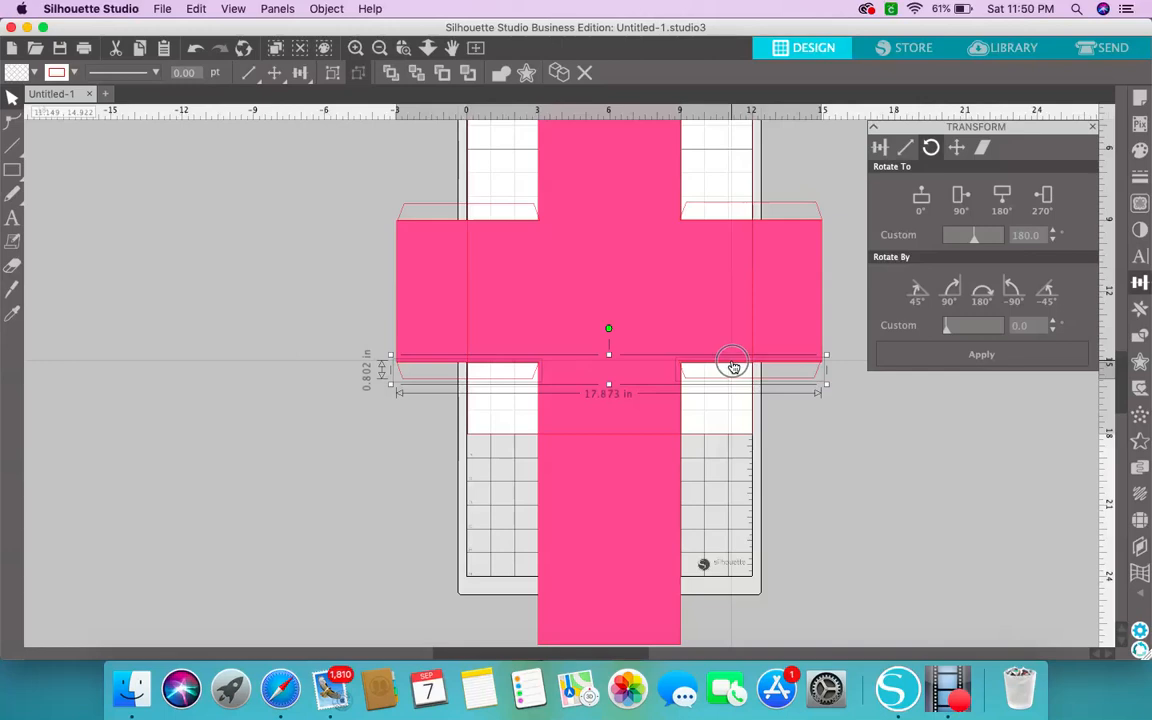
{"action": "left_click_drag", "start_coordinate": [733, 367], "coordinate": [735, 366]}
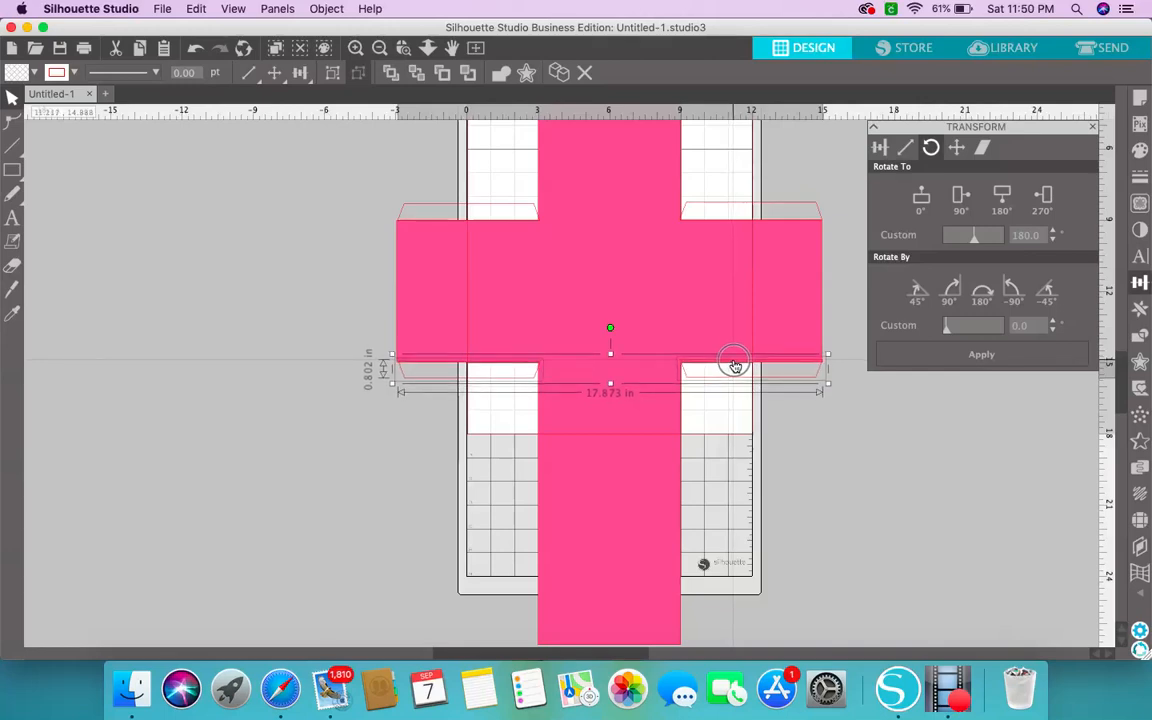
{"action": "left_click_drag", "start_coordinate": [735, 366], "coordinate": [734, 366]}
{"action": "left_click", "coordinate": [764, 386]}
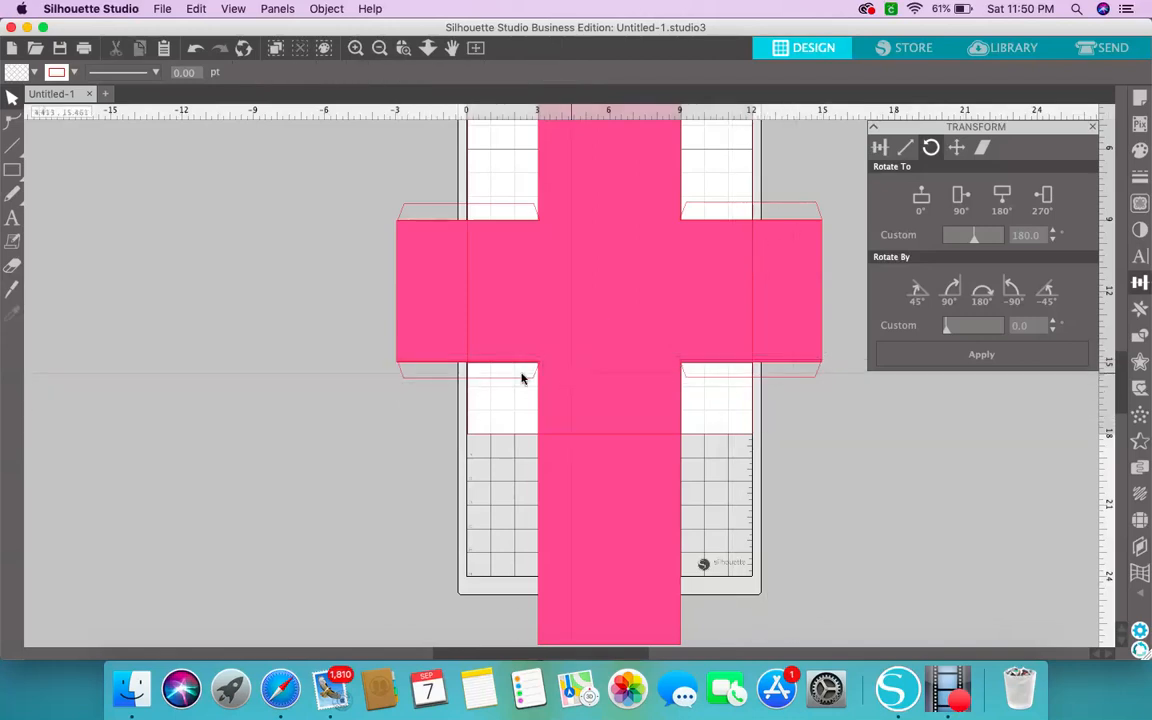
- Fine-tune the lower left and lower right flaps individually so each lines up with its arm's edge, and deselect
{"action": "left_click", "coordinate": [474, 386]}
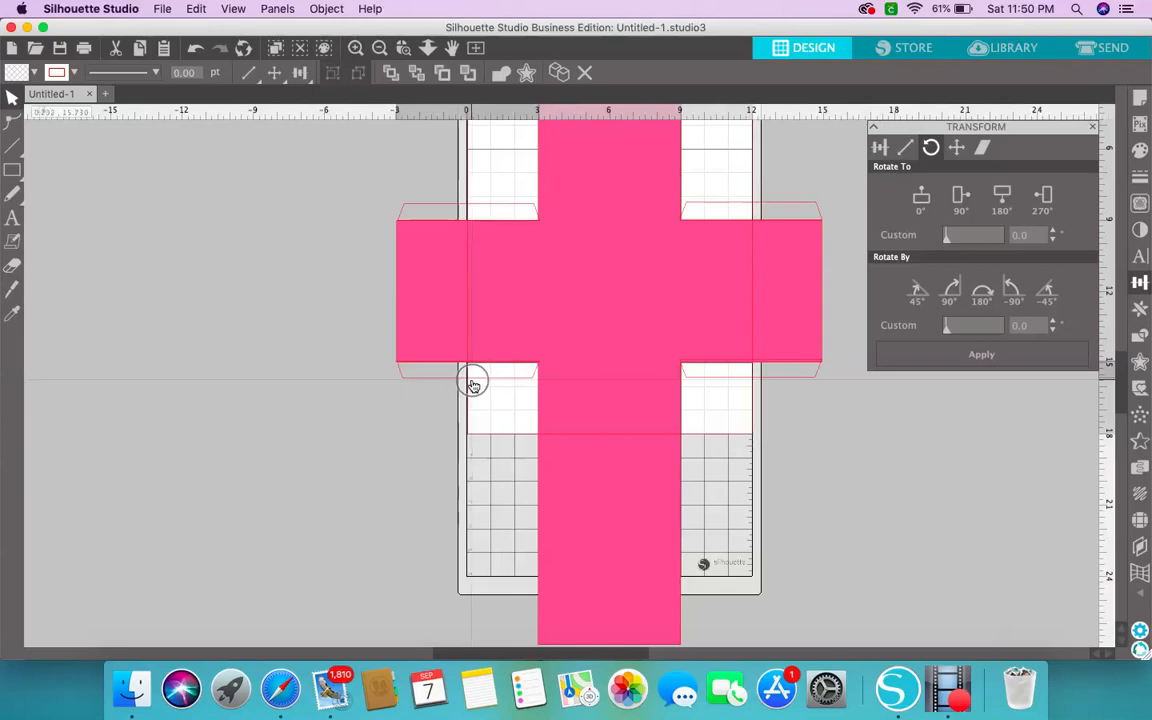
{"action": "left_click", "coordinate": [472, 386]}
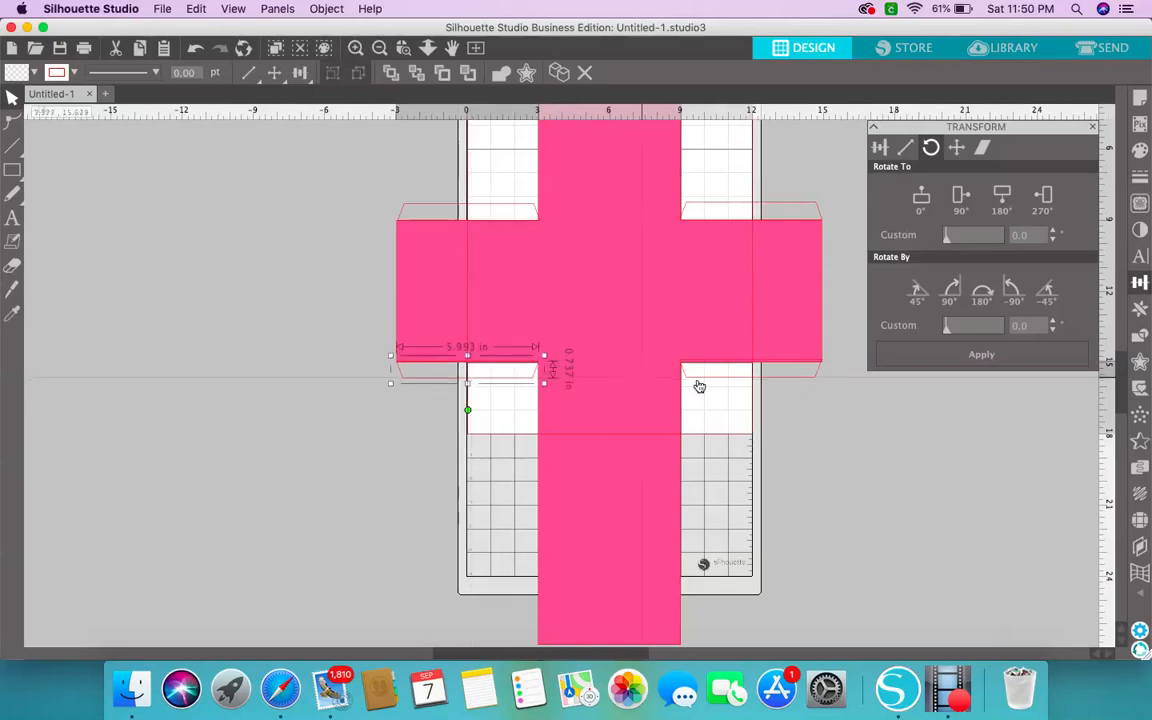
{"action": "left_click", "coordinate": [791, 377]}
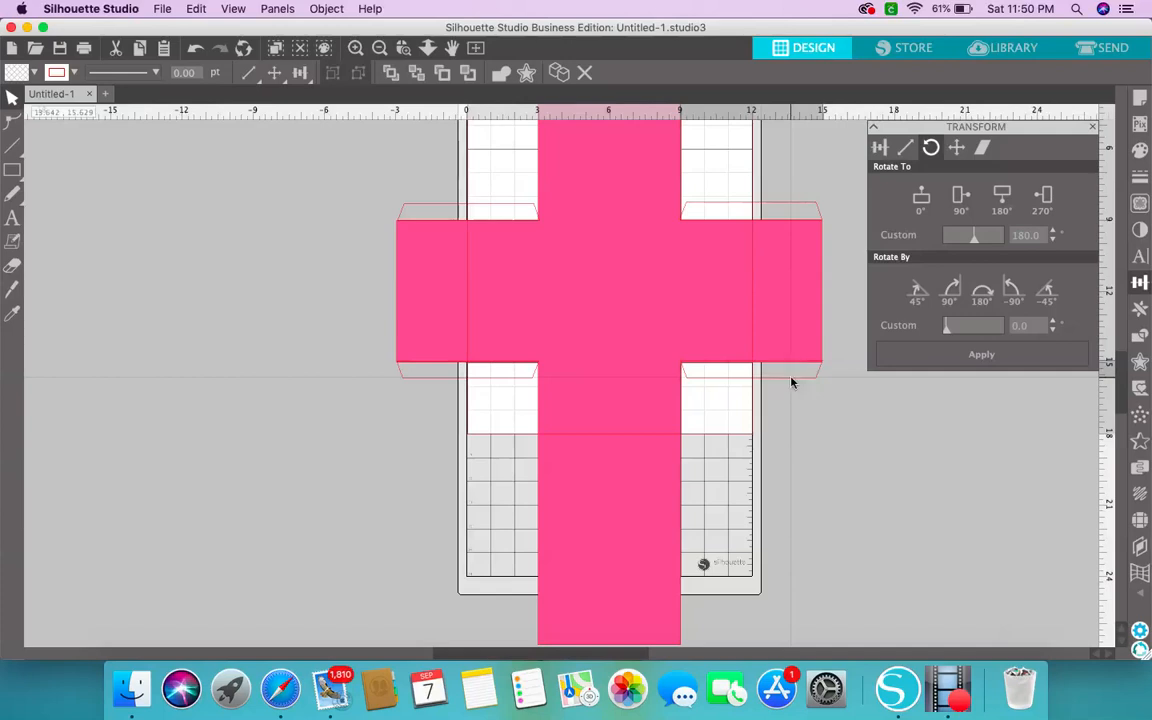
{"action": "left_click", "coordinate": [791, 380]}
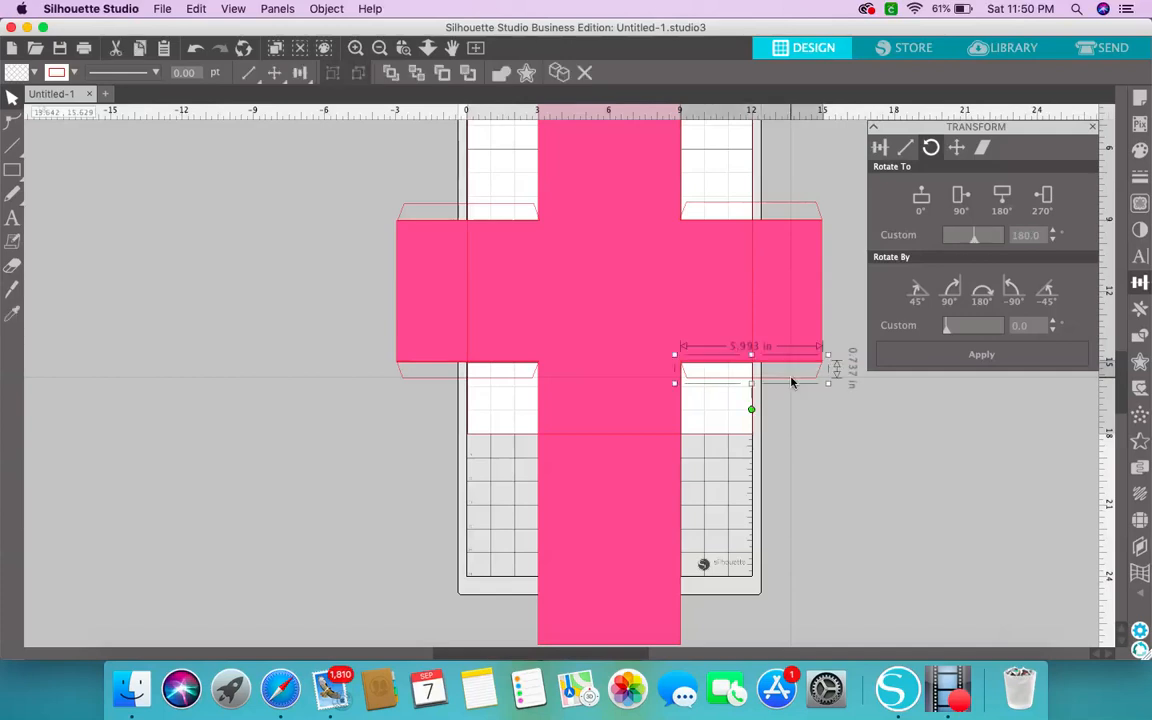
{"action": "left_click", "coordinate": [861, 396]}
{"action": "left_click", "coordinate": [820, 378]}
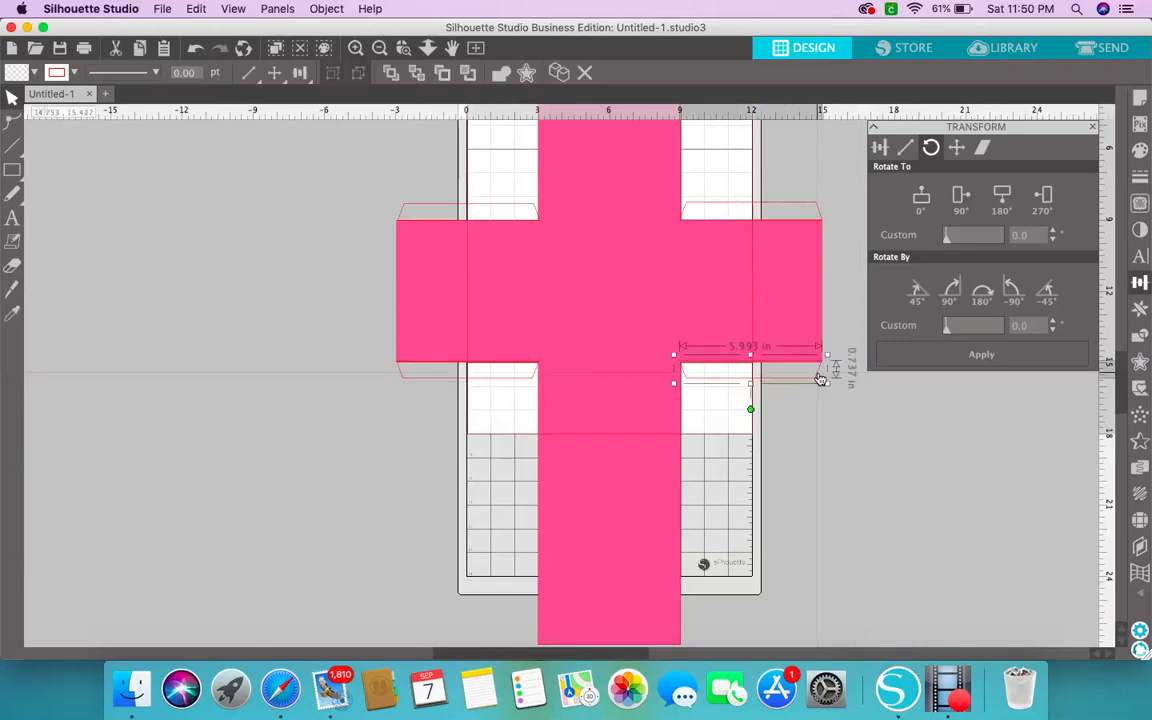
{"action": "left_click_drag", "start_coordinate": [820, 379], "coordinate": [822, 380]}
{"action": "scroll", "coordinate": [851, 440], "scroll_direction": "down", "scroll_amount": 3}
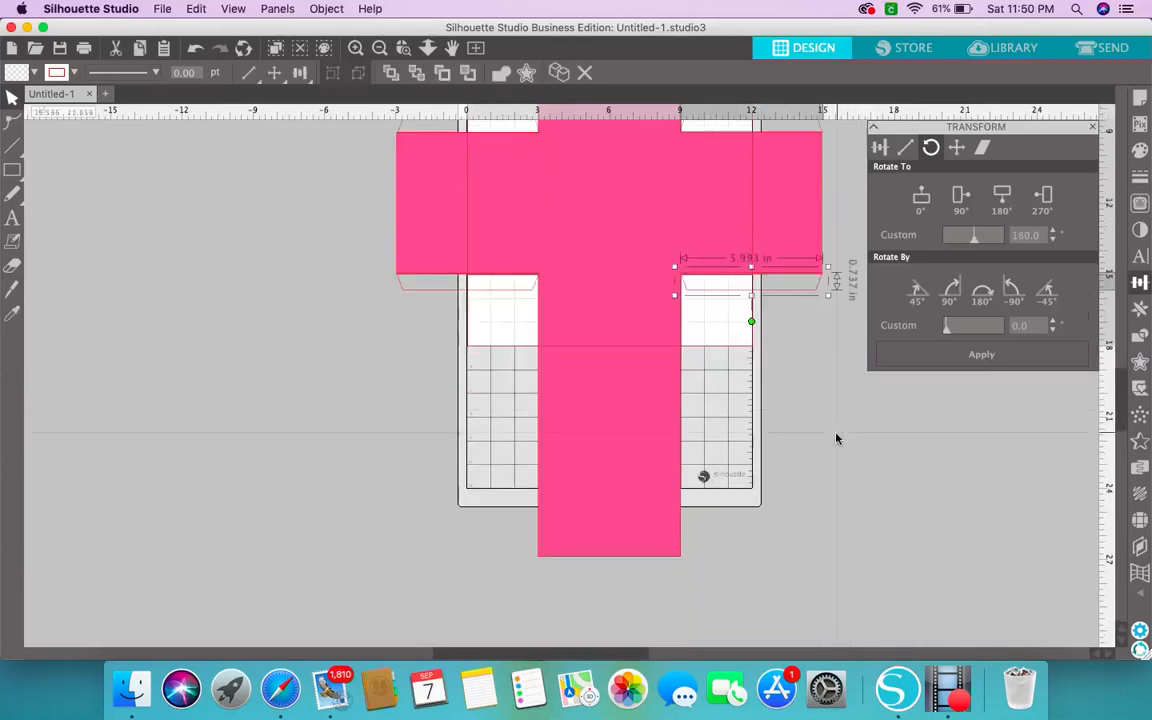
{"action": "left_click", "coordinate": [836, 437]}
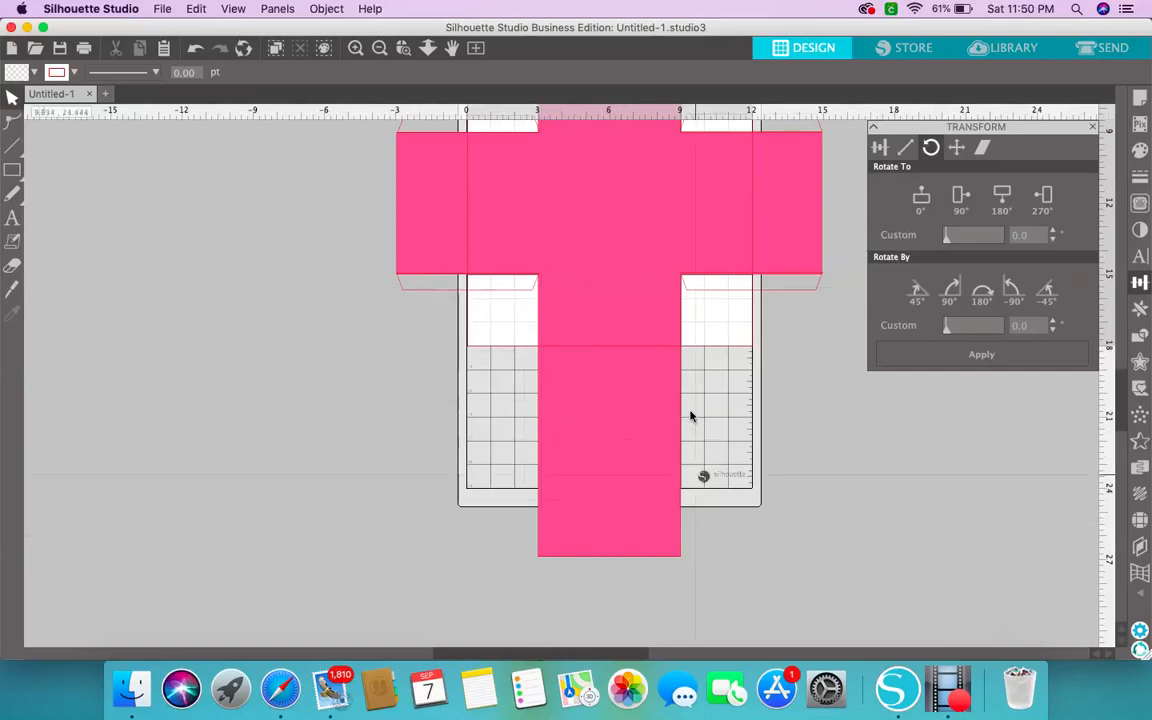
- Select both flaps below the side arms and duplicate them straight down to the level of the cross's bottom edge
{"action": "scroll", "coordinate": [774, 469], "scroll_direction": "up", "scroll_amount": 1}
{"action": "scroll", "coordinate": [775, 476], "scroll_direction": "down", "scroll_amount": 1}
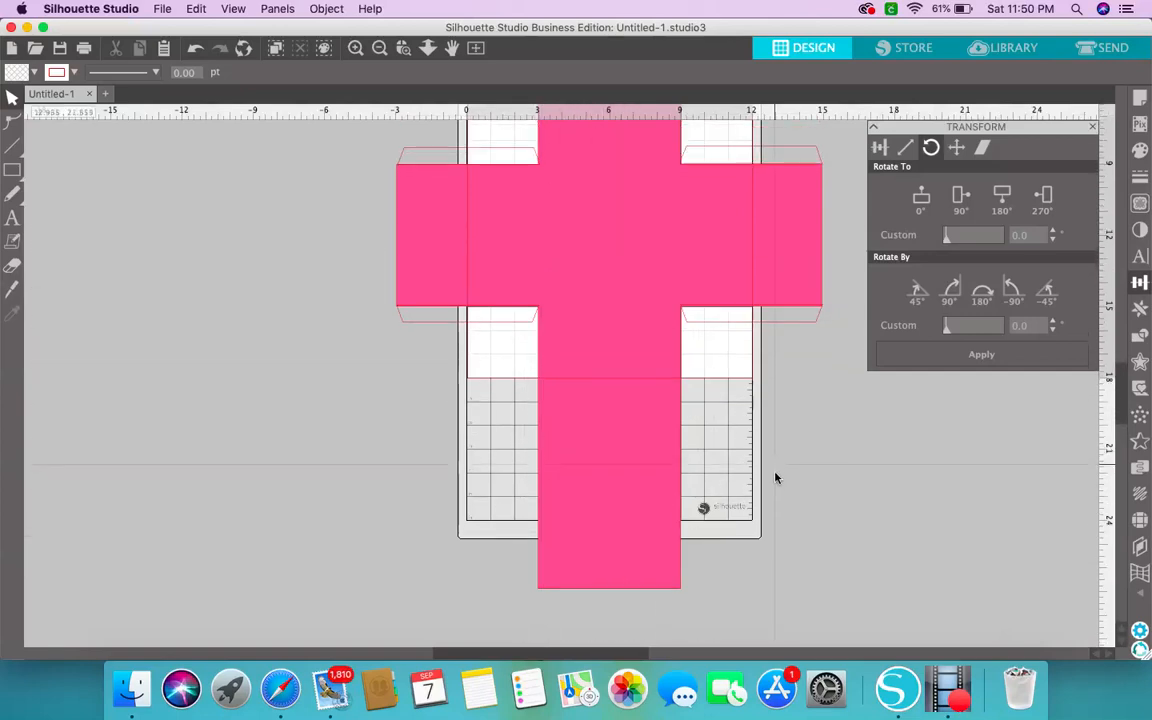
{"action": "left_click", "coordinate": [524, 328]}
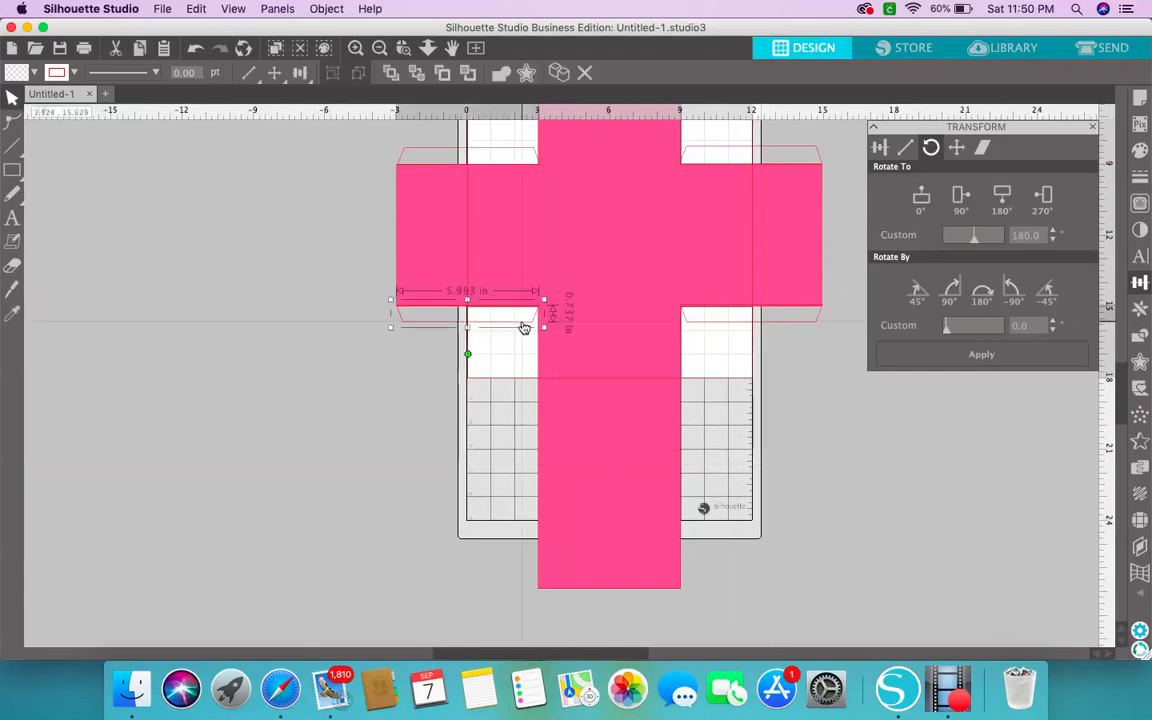
{"action": "left_click", "coordinate": [751, 327], "text": "shift"}
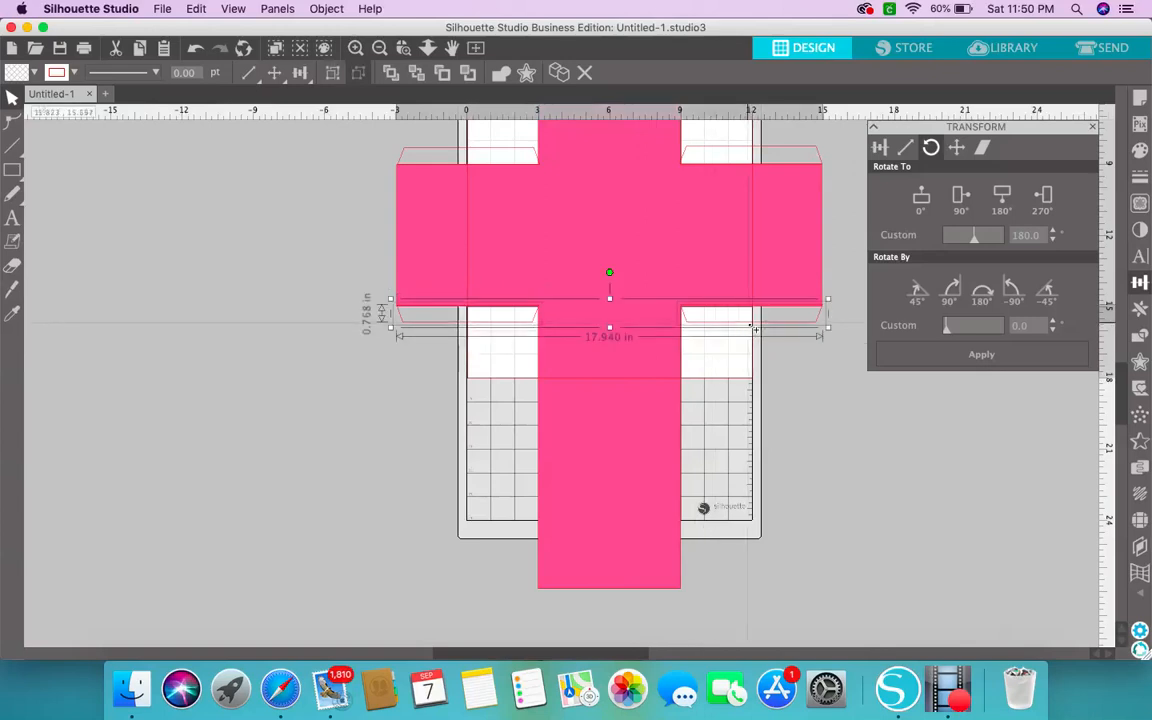
{"action": "left_click_drag", "start_coordinate": [752, 327], "coordinate": [748, 605]}
{"action": "left_click", "coordinate": [784, 560]}
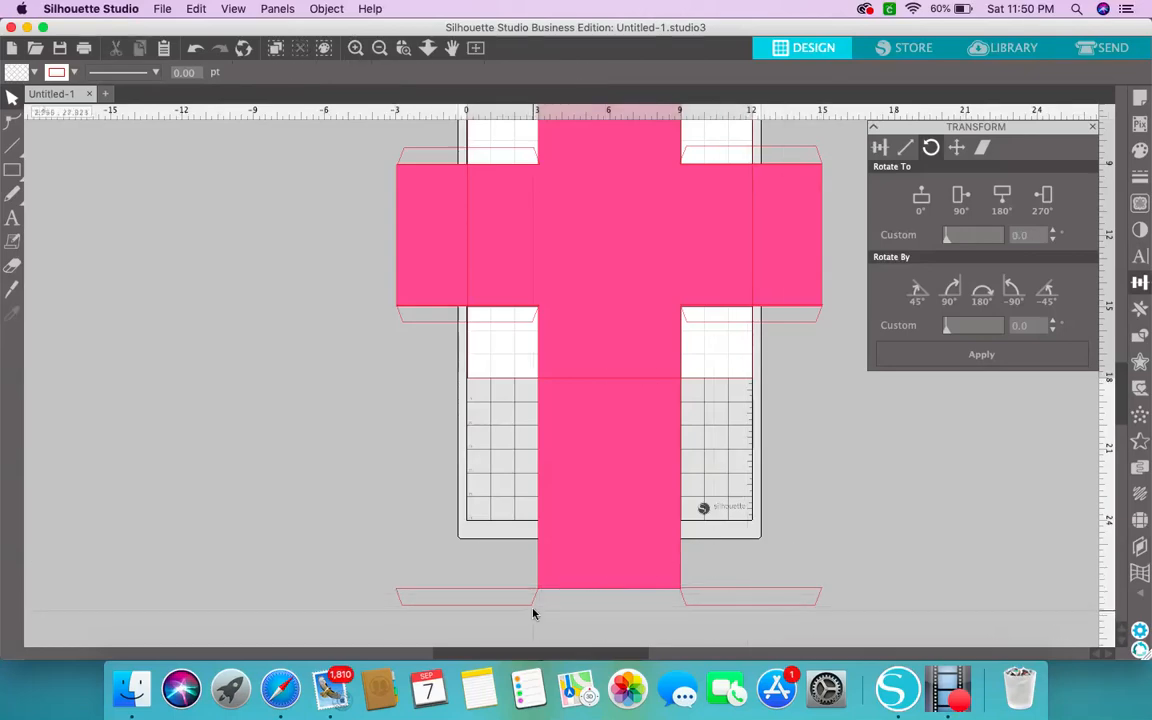
- Rotate the two duplicated bottom flaps to 270° and move them up beside the cross's long lower section
{"action": "left_click", "coordinate": [722, 612]}
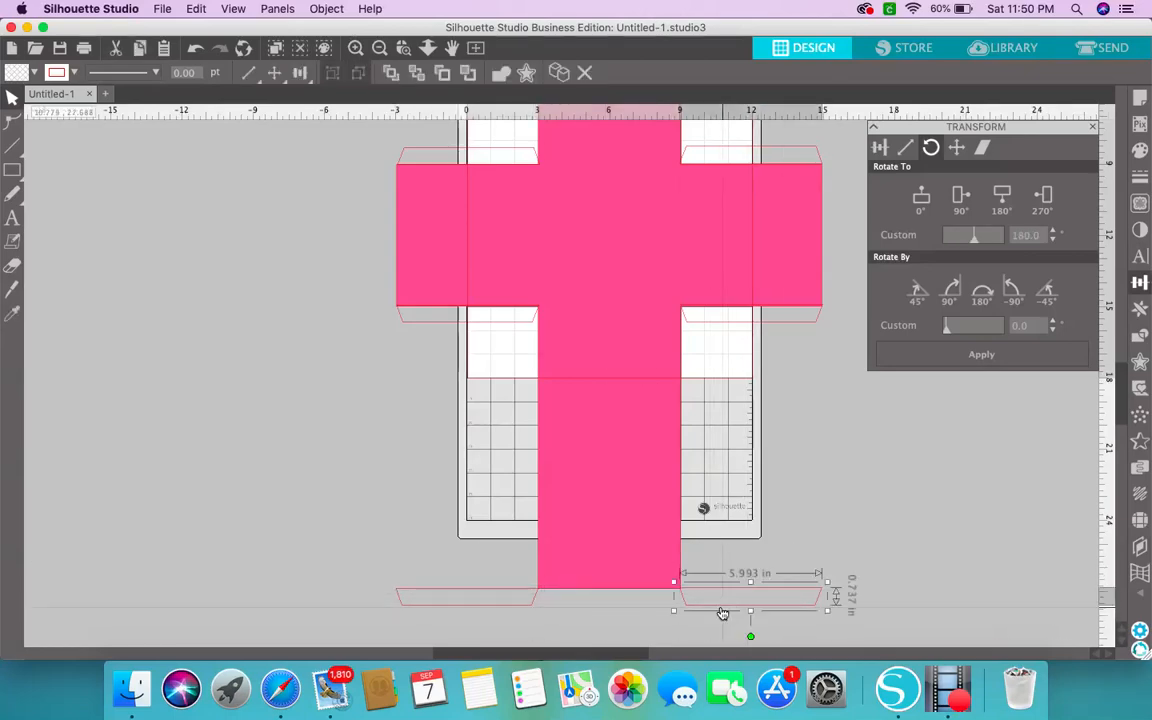
{"action": "left_click", "coordinate": [528, 608]}
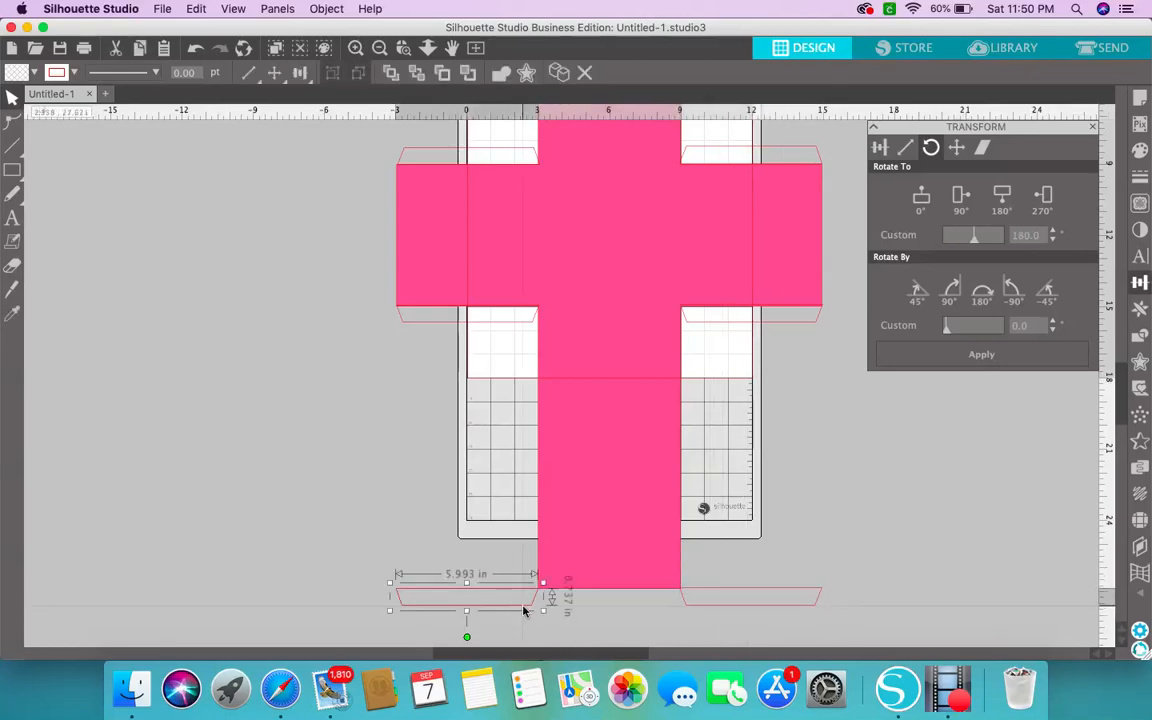
{"action": "left_click", "coordinate": [735, 610], "text": "shift"}
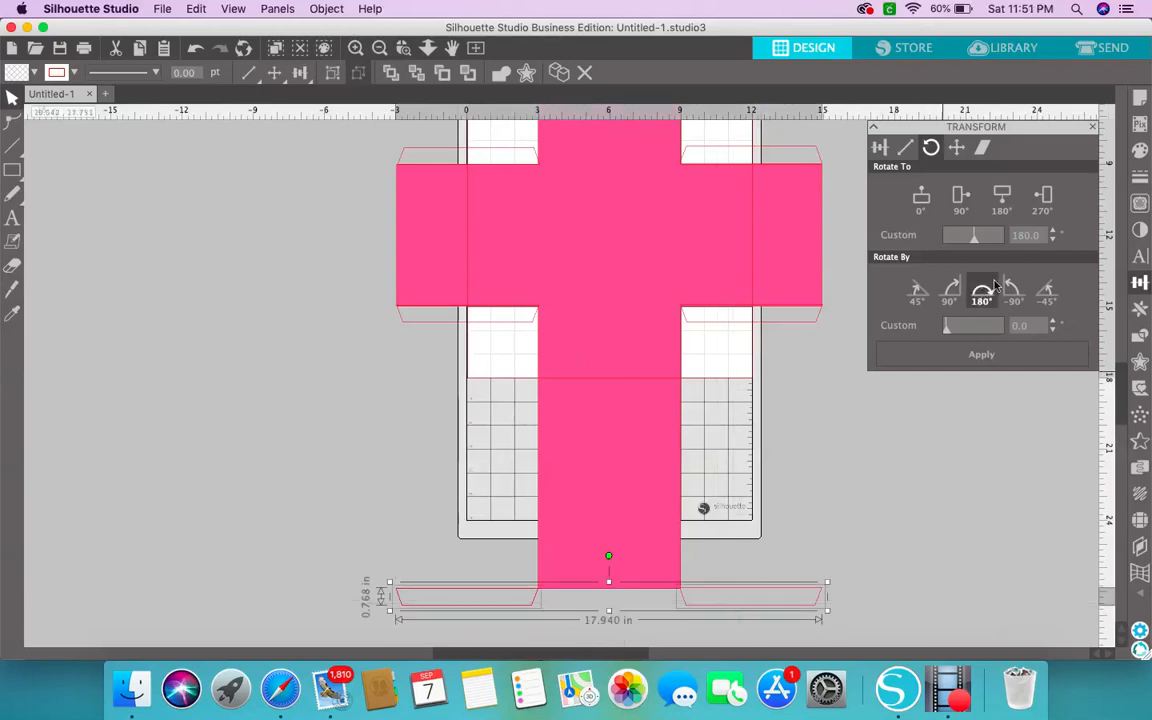
{"action": "left_click", "coordinate": [1045, 199]}
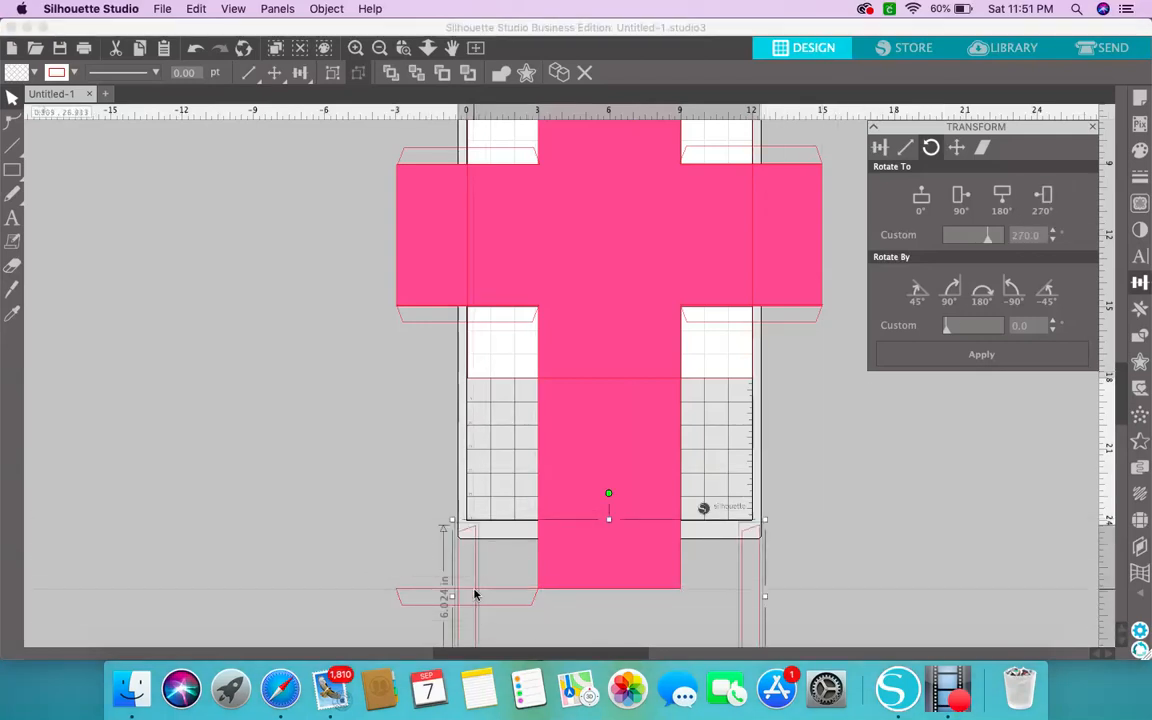
{"action": "left_click_drag", "start_coordinate": [473, 597], "coordinate": [494, 466]}
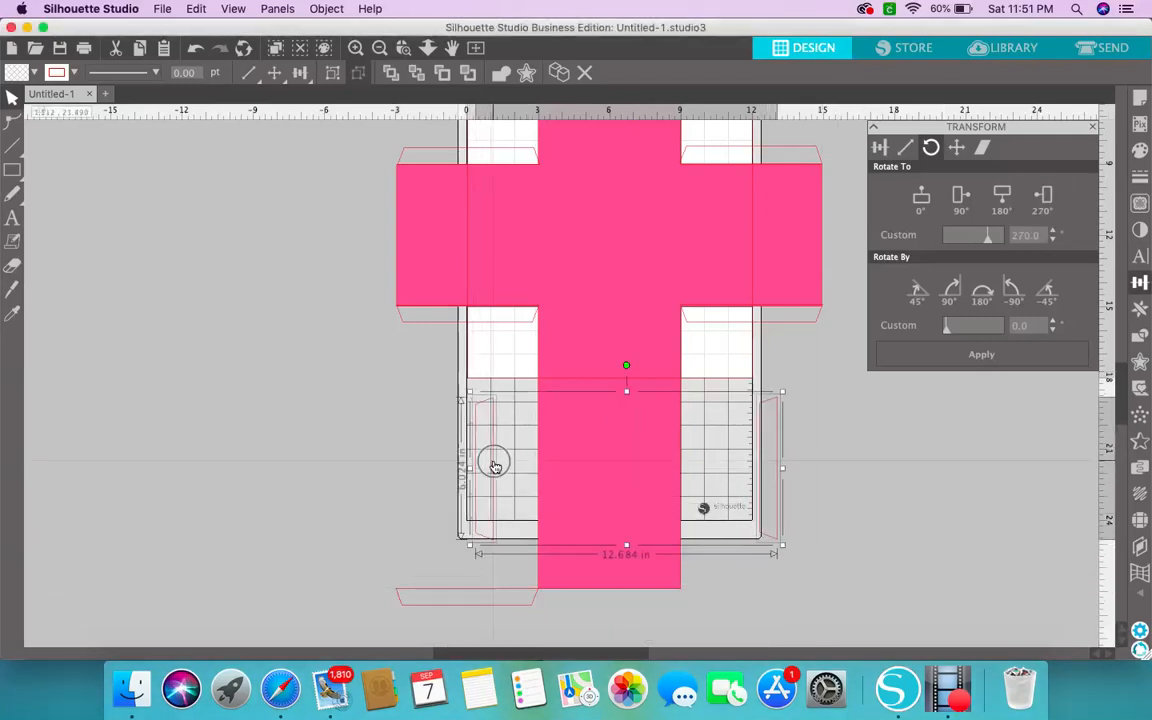
- Delete the leftover horizontal flap to the left of the cross's bottom edge
{"action": "left_click", "coordinate": [468, 610]}
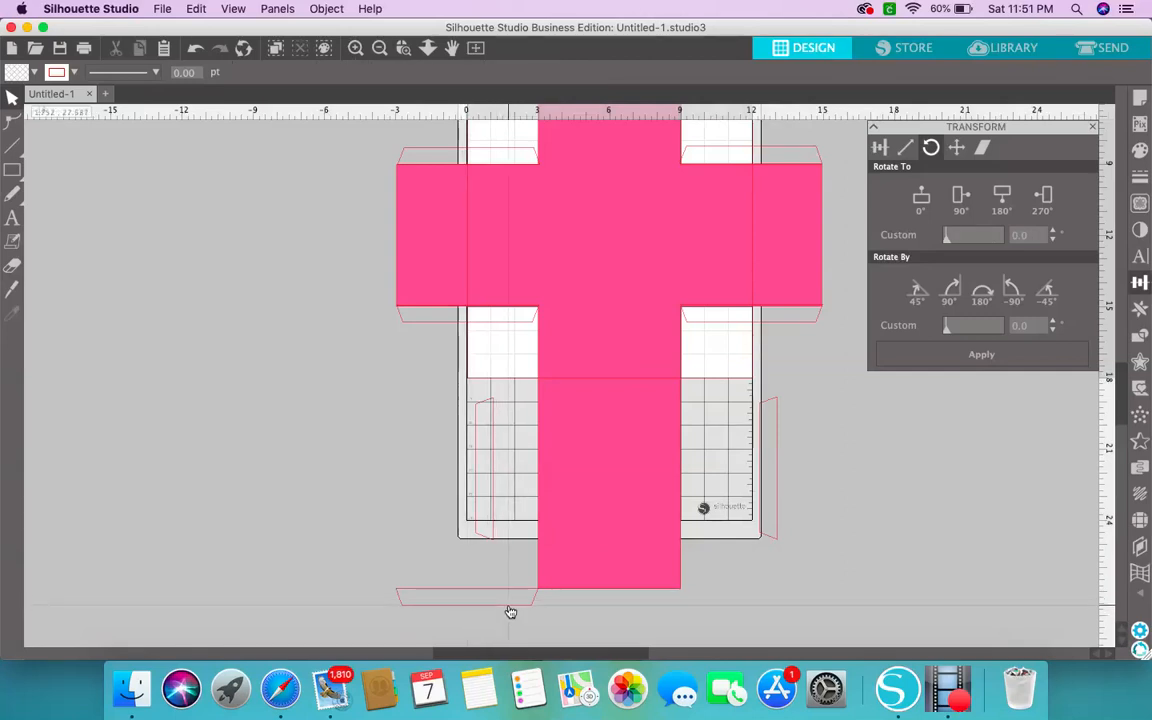
{"action": "left_click", "coordinate": [507, 605]}
{"action": "key", "text": "Delete"}
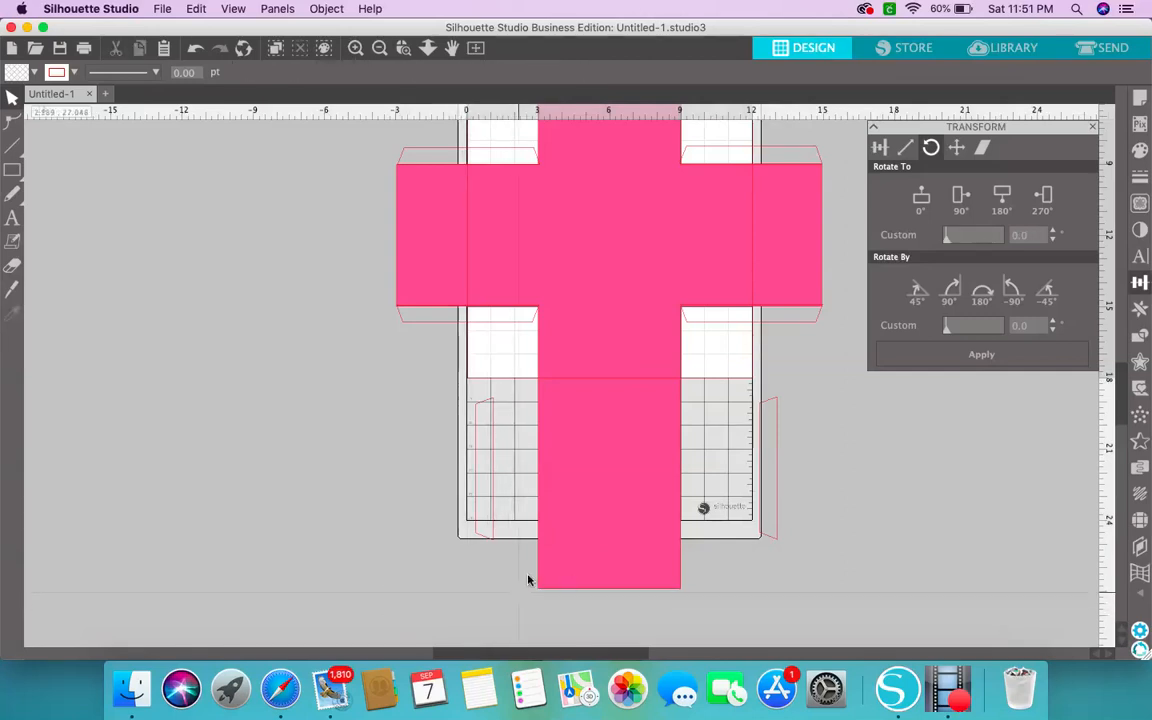
- Flip the vertical flap on the right side of the cross's long lower section horizontally
{"action": "left_click", "coordinate": [780, 535]}
{"action": "right_click", "coordinate": [780, 533]}
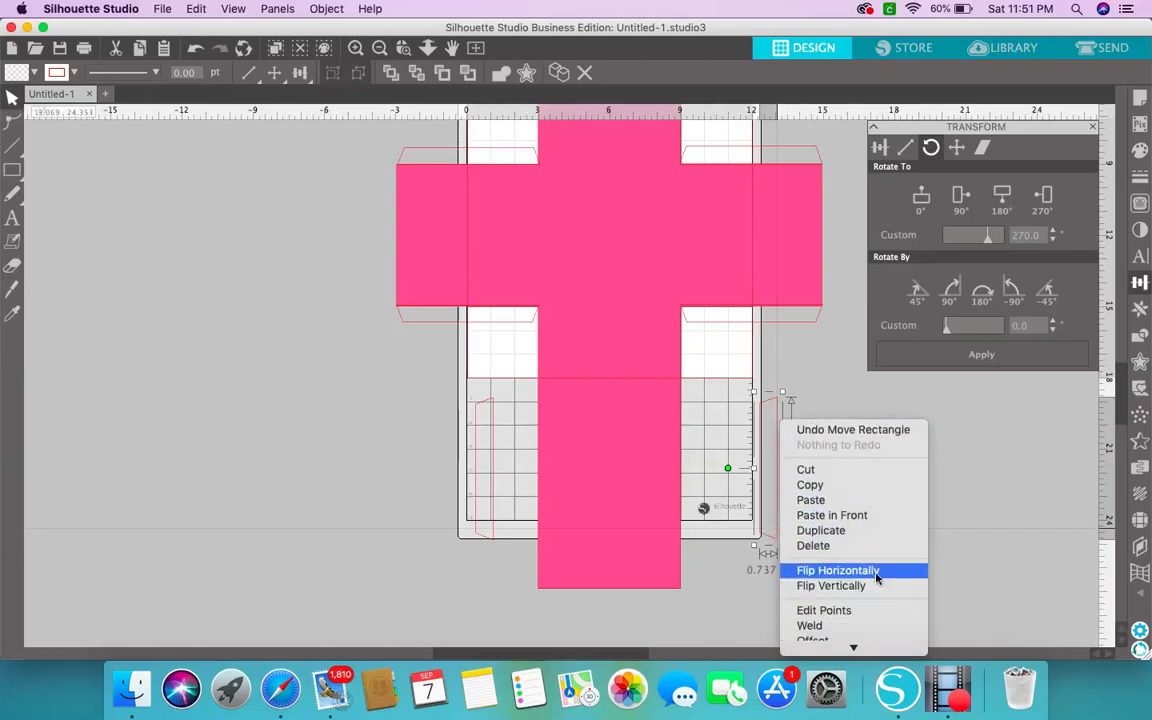
{"action": "left_click", "coordinate": [872, 569]}
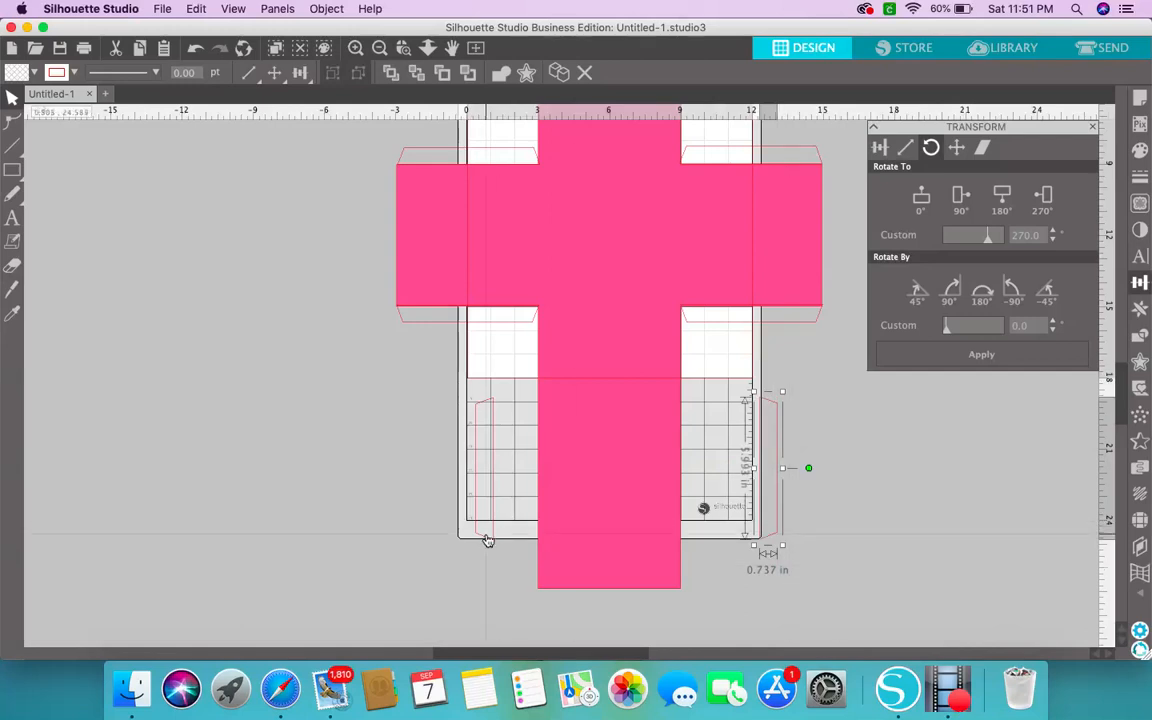
- Place the two vertical flaps against the sides of the cross's lowest square, level with its bottom edge, and fine-tune their alignment
{"action": "left_click_drag", "start_coordinate": [486, 535], "coordinate": [527, 586]}
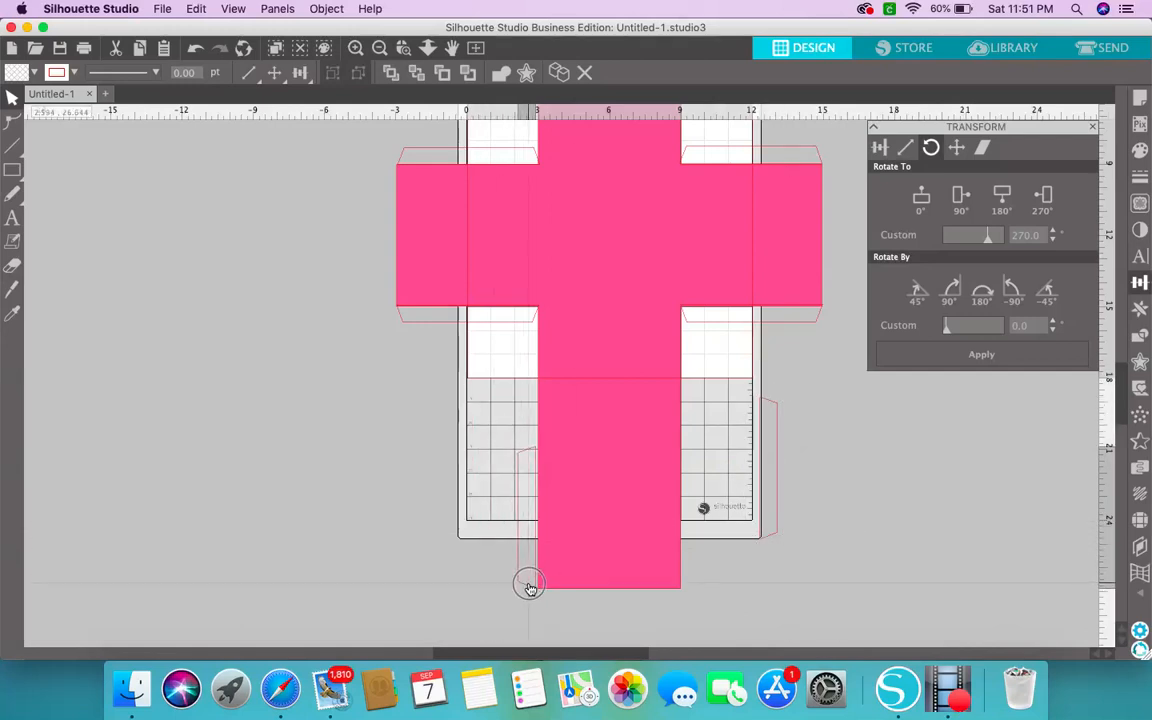
{"action": "left_click", "coordinate": [775, 555]}
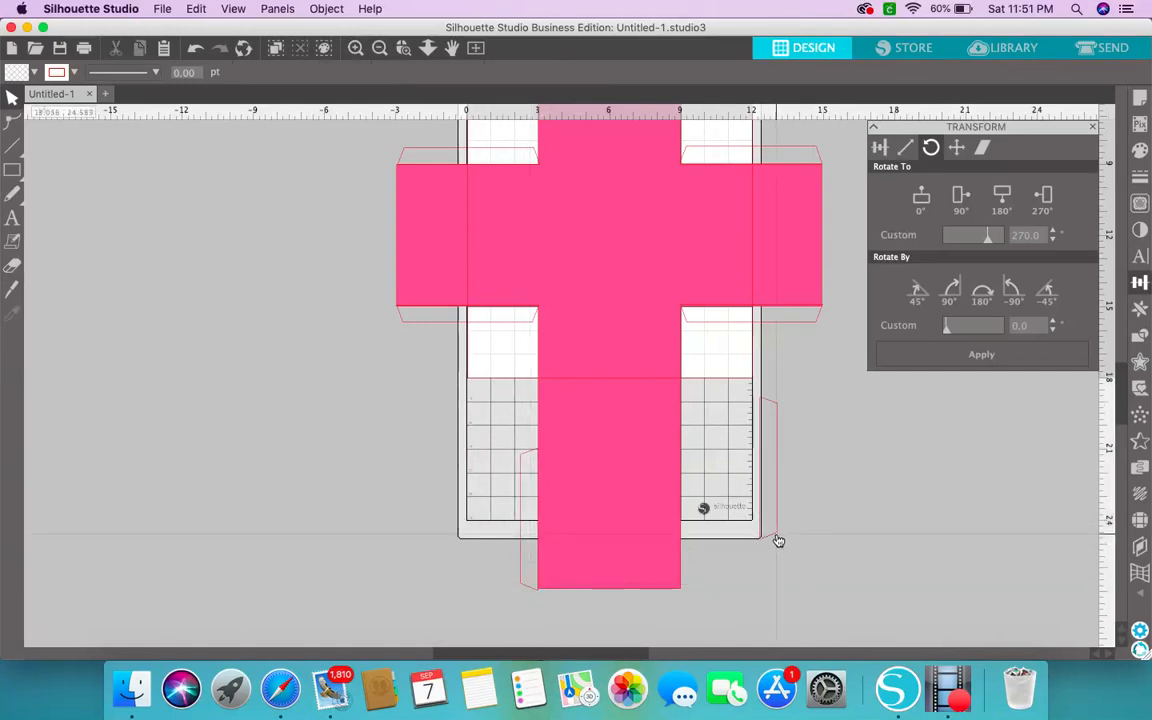
{"action": "left_click_drag", "start_coordinate": [776, 537], "coordinate": [699, 587]}
{"action": "left_click", "coordinate": [541, 614]}
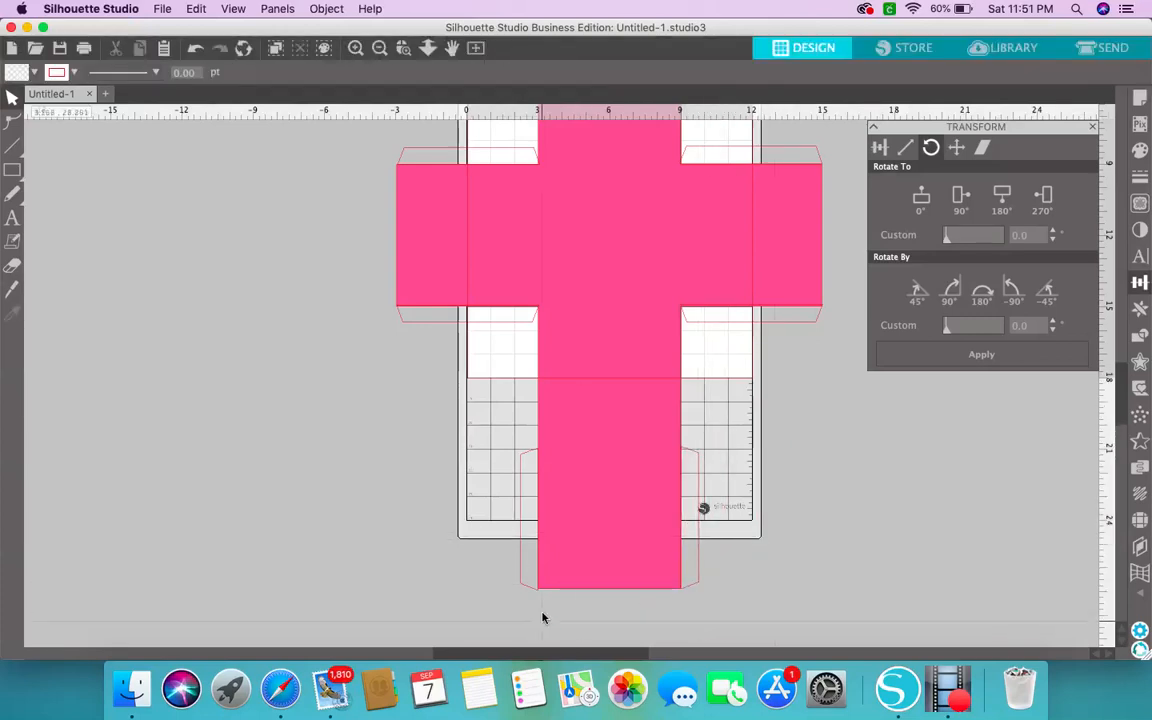
{"action": "left_click_drag", "start_coordinate": [532, 592], "coordinate": [533, 591]}
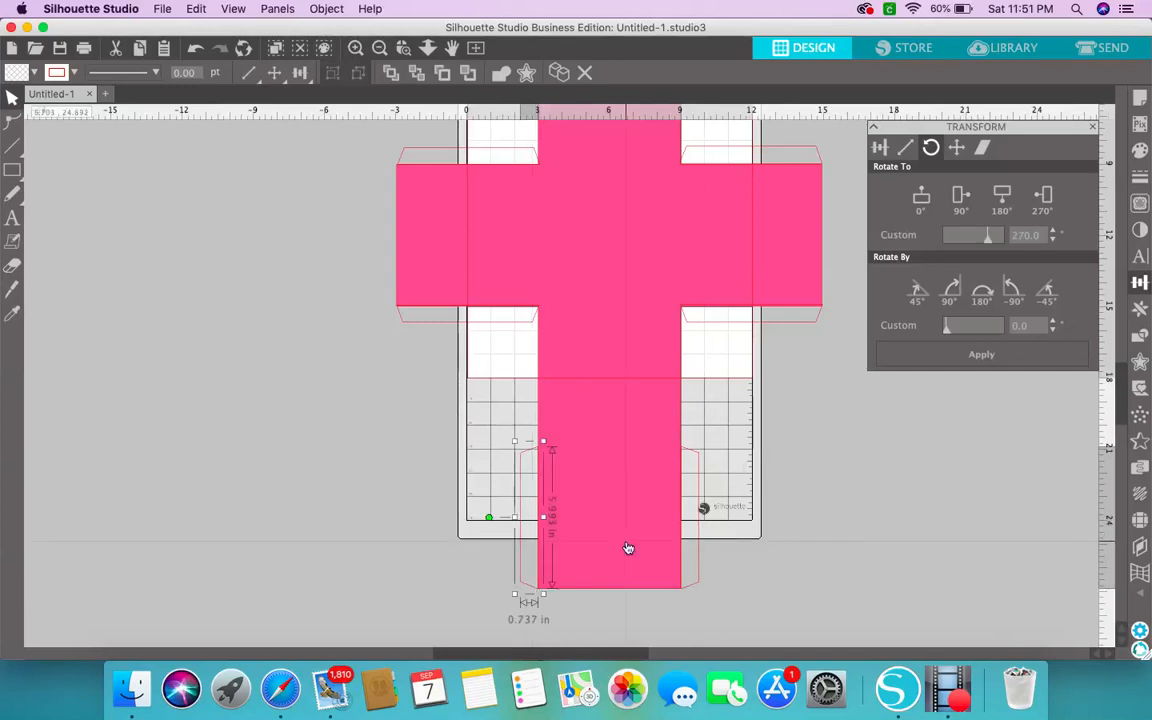
{"action": "left_click", "coordinate": [699, 567]}
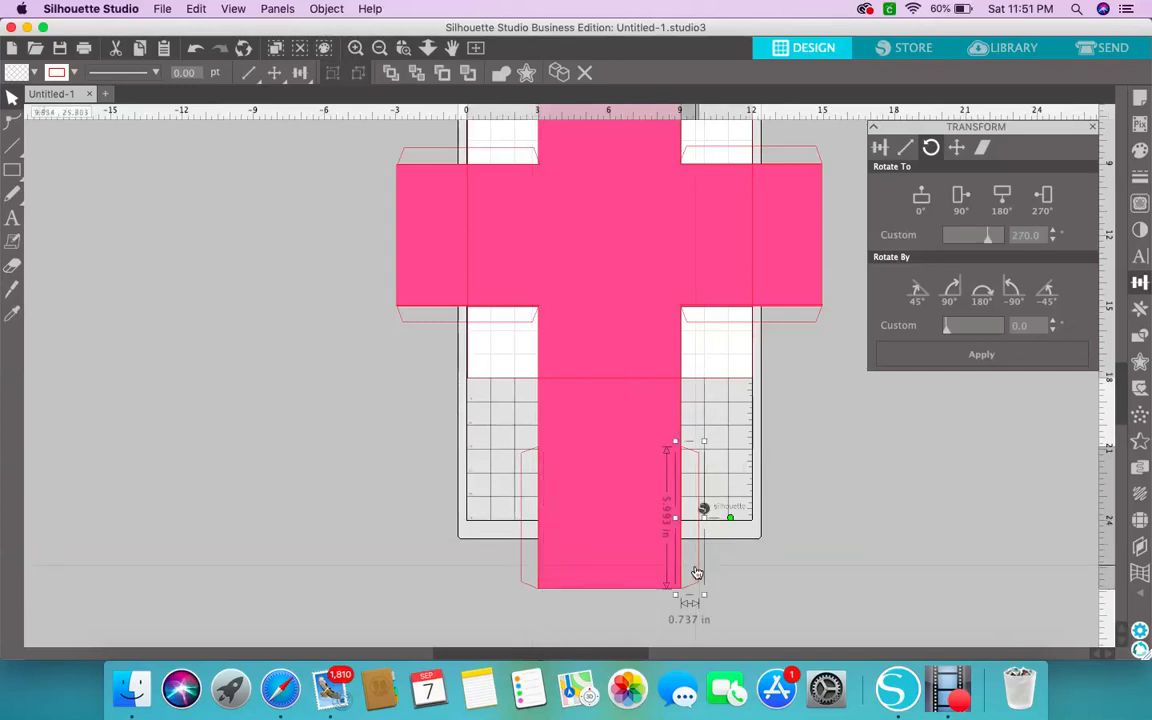
- Select the flap on top of the cross together with the four flaps on the side arms
{"action": "scroll", "coordinate": [750, 574], "scroll_direction": "down", "scroll_amount": 1}
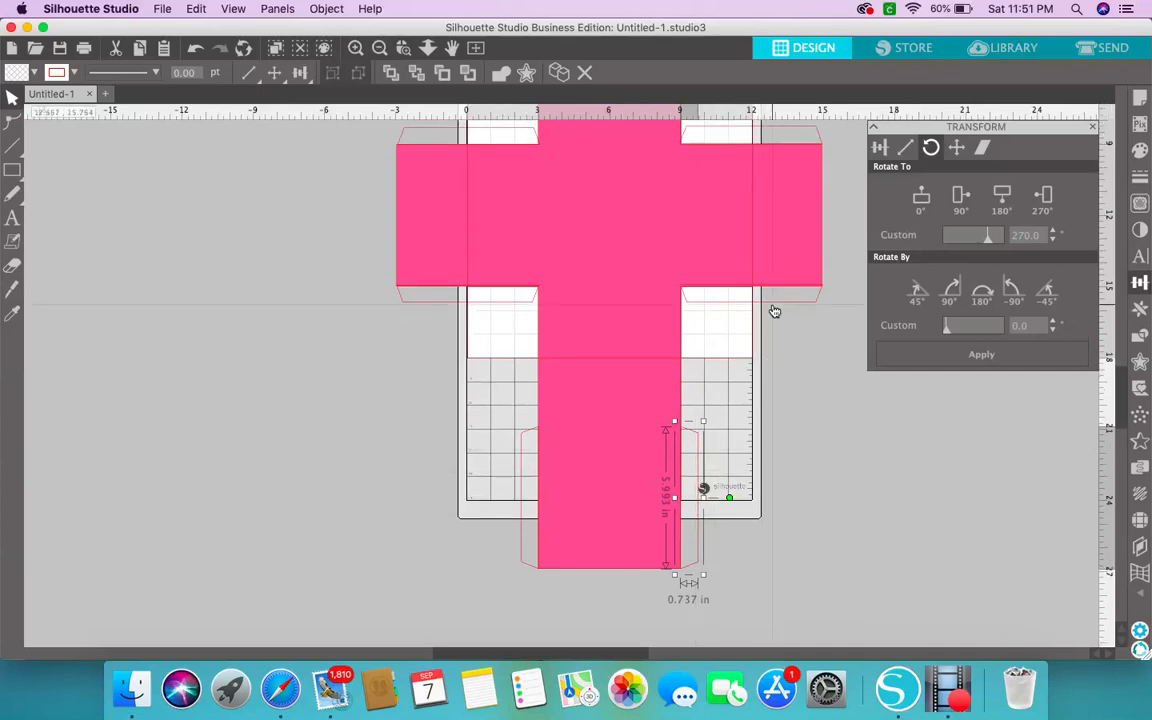
{"action": "key", "text": "super+v"}
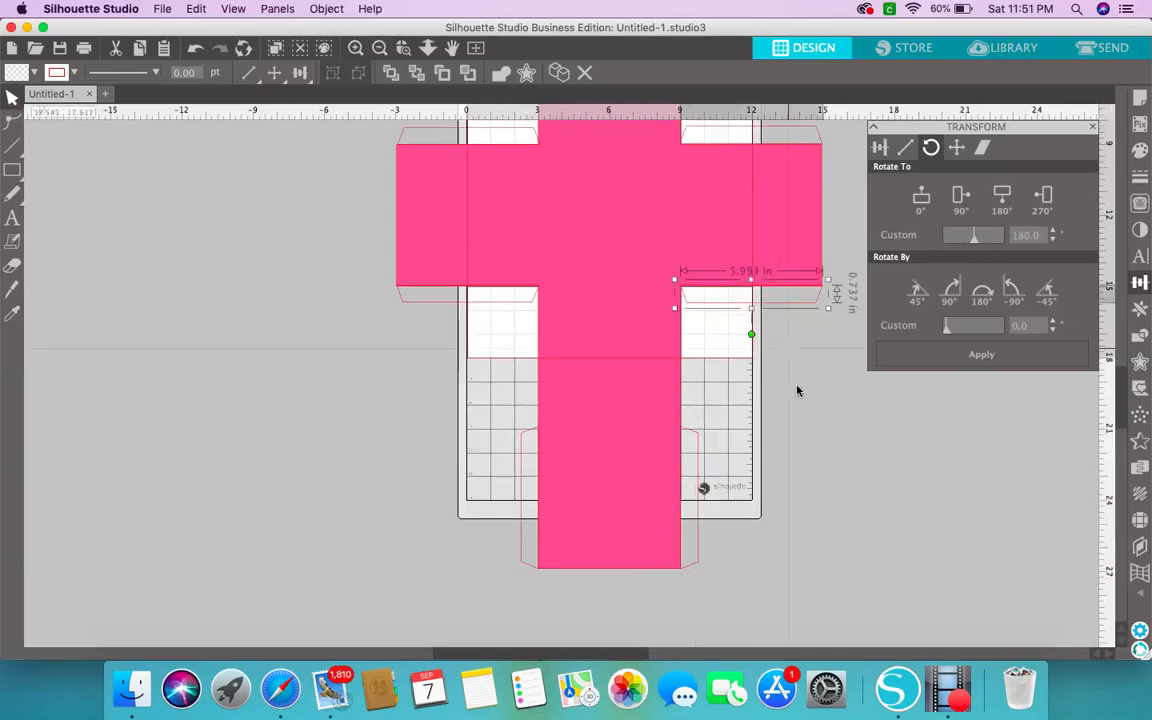
{"action": "scroll", "coordinate": [808, 423], "scroll_direction": "up", "scroll_amount": 3}
{"action": "scroll", "coordinate": [808, 423], "scroll_direction": "up", "scroll_amount": 3}
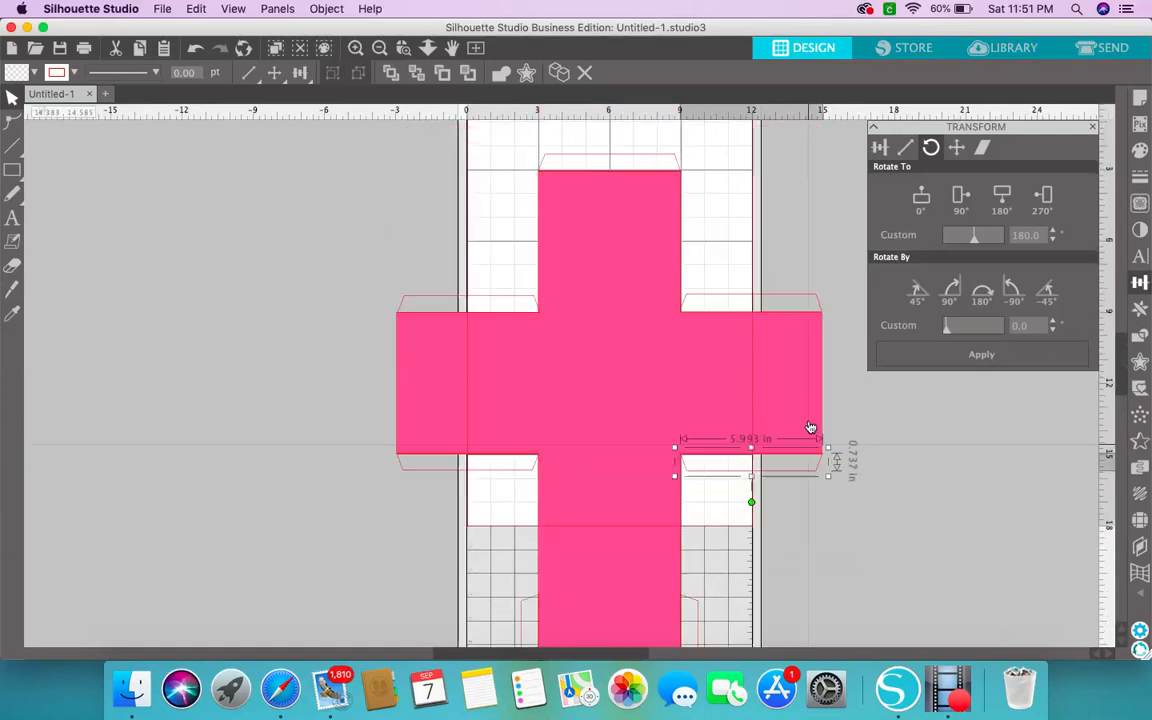
{"action": "left_click", "coordinate": [679, 144]}
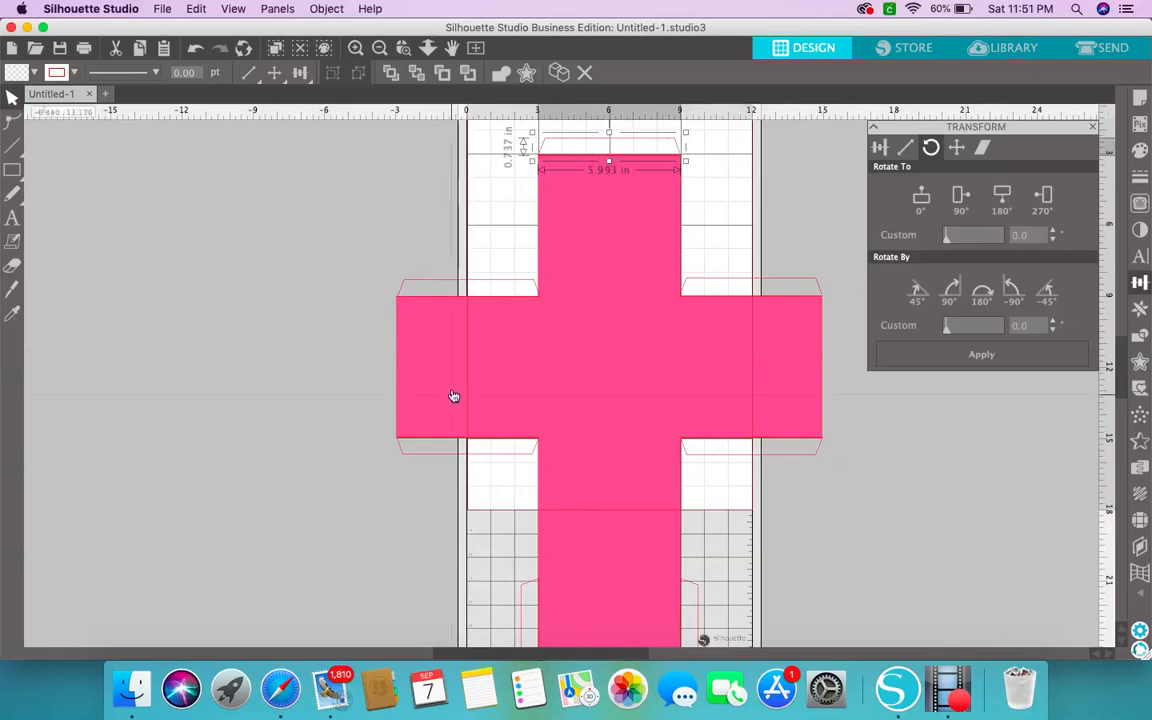
{"action": "left_click", "coordinate": [477, 287], "text": "shift"}
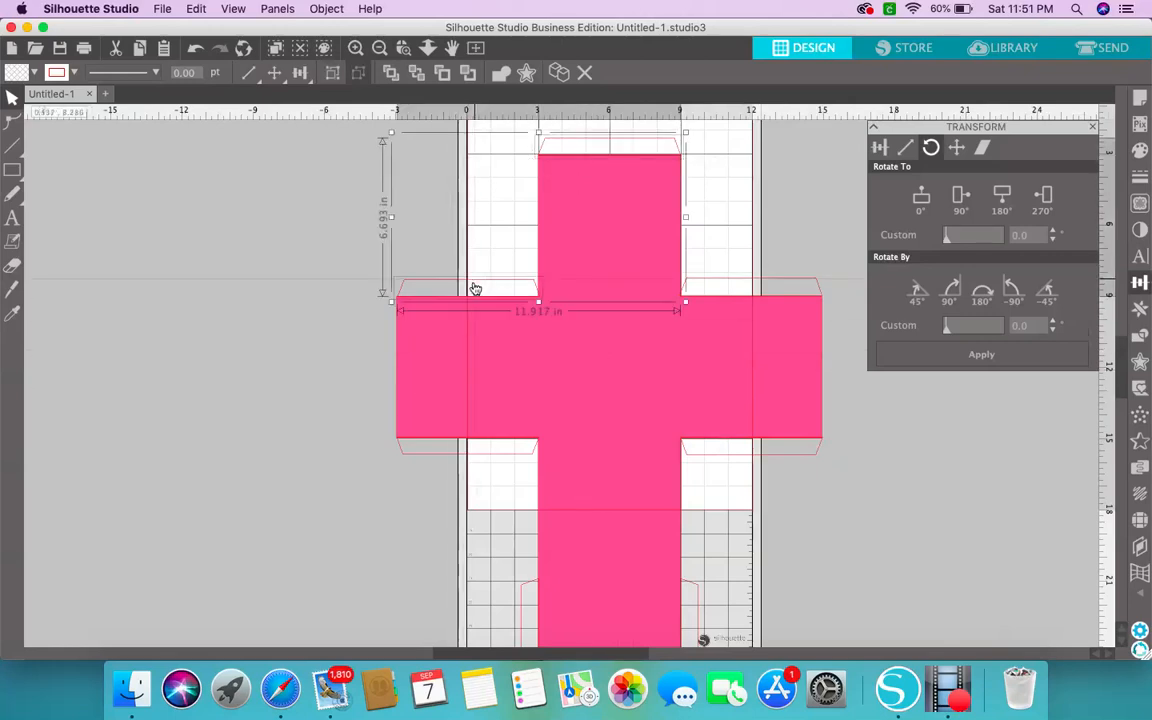
{"action": "left_click", "coordinate": [465, 447], "text": "shift"}
{"action": "left_click", "coordinate": [800, 286], "text": "shift"}
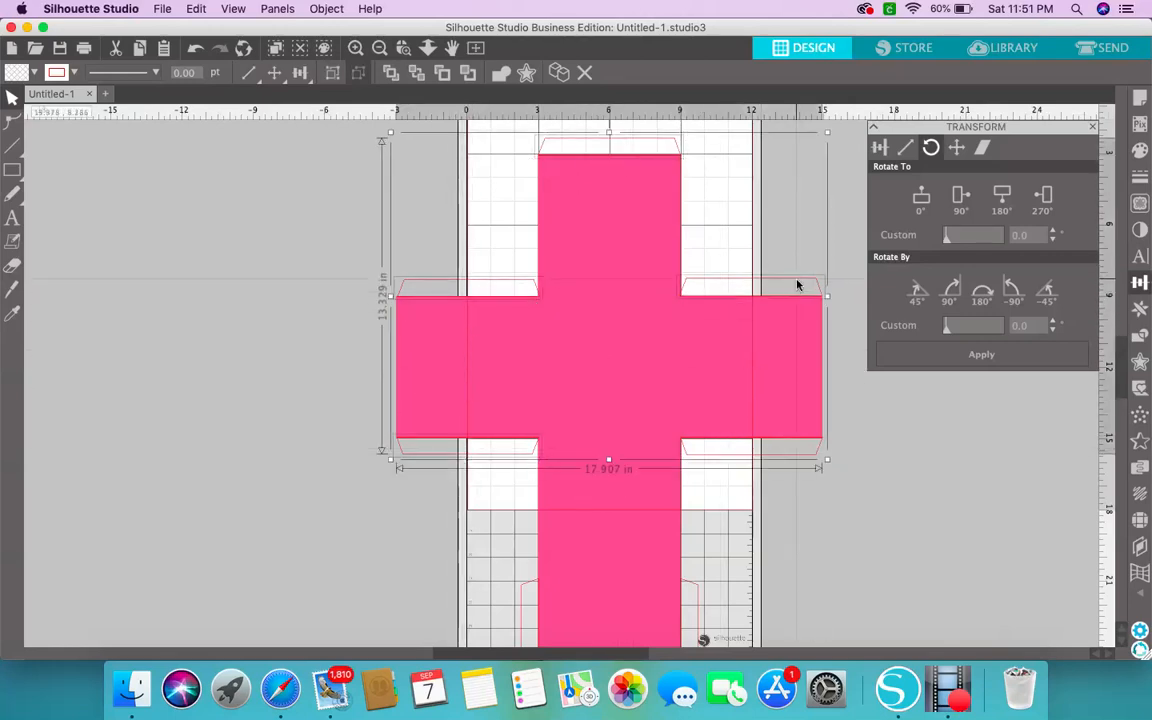
{"action": "left_click", "coordinate": [770, 456], "text": "shift"}
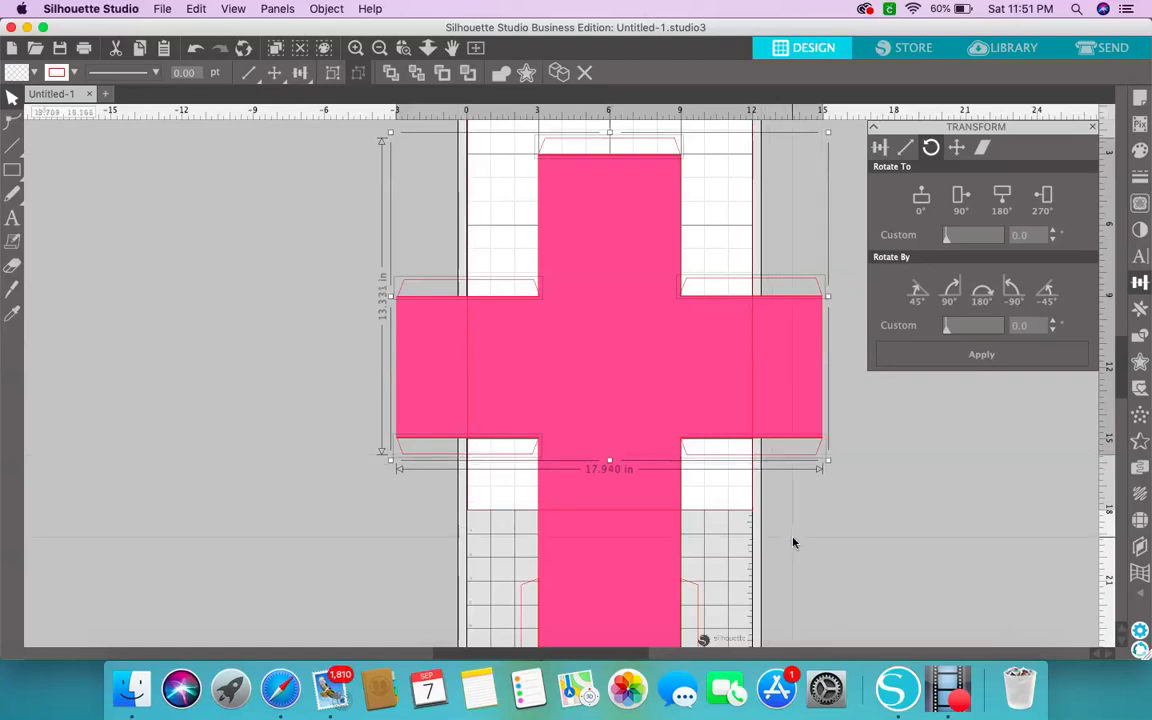
- Add the two bottom flaps to the selection and fill all the selected flaps with the cross's pink, sampled with the eyedropper
{"action": "scroll", "coordinate": [794, 542], "scroll_direction": "right", "scroll_amount": 2}
{"action": "scroll", "coordinate": [745, 572], "scroll_direction": "left", "scroll_amount": 1}
{"action": "scroll", "coordinate": [751, 572], "scroll_direction": "left", "scroll_amount": 1}
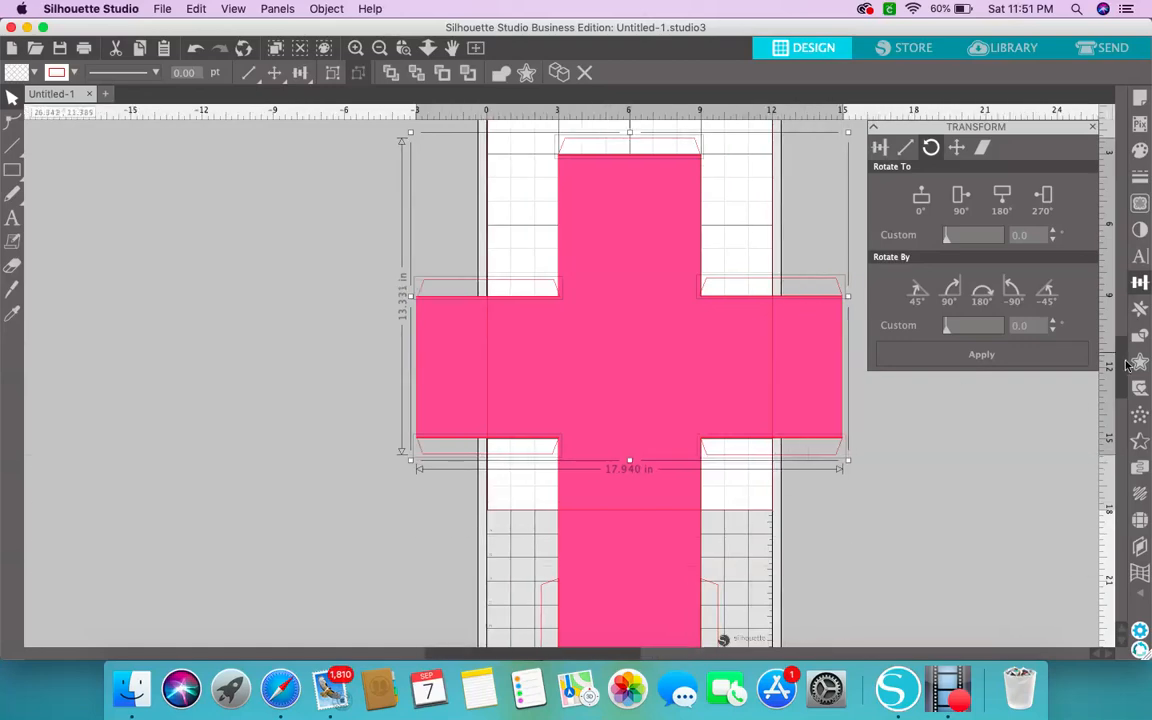
{"action": "scroll", "coordinate": [794, 443], "scroll_direction": "down", "scroll_amount": 5}
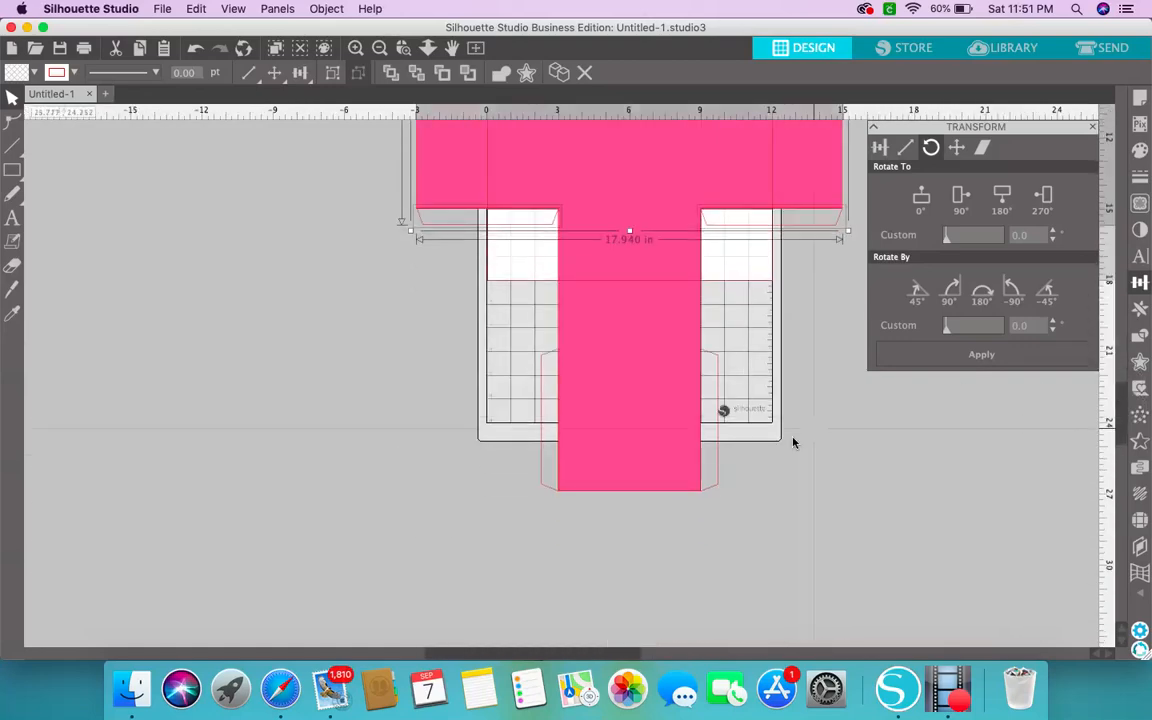
{"action": "left_click", "coordinate": [723, 462], "text": "shift"}
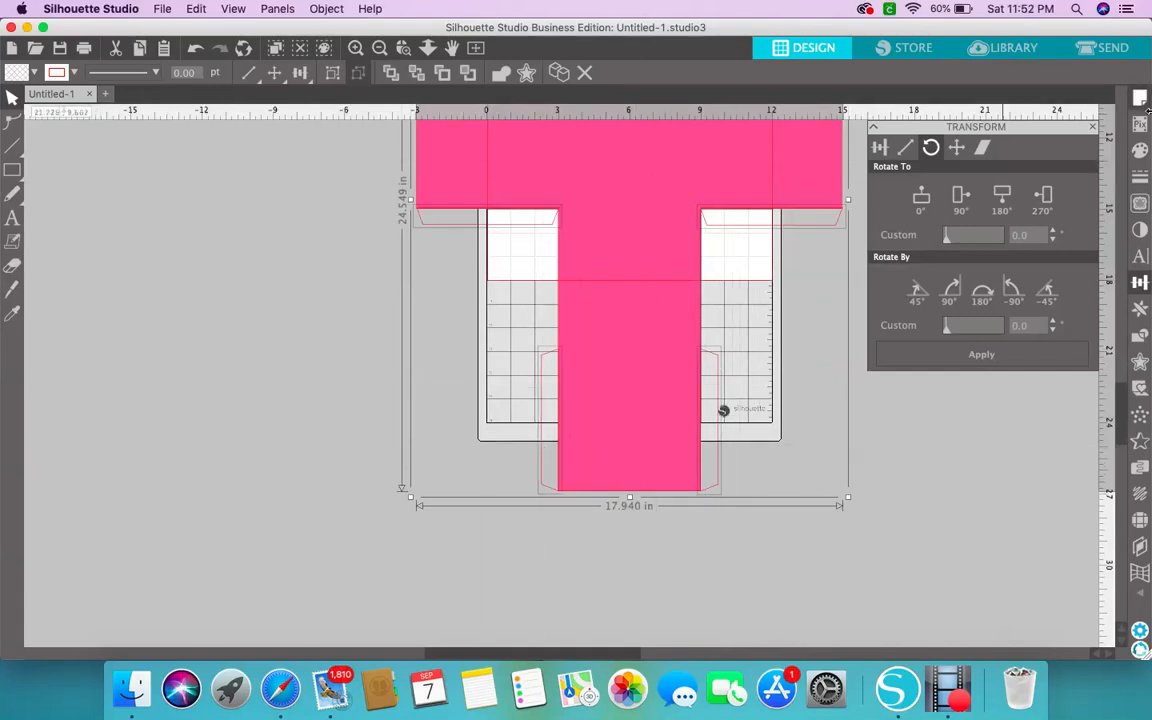
{"action": "left_click", "coordinate": [1140, 150]}
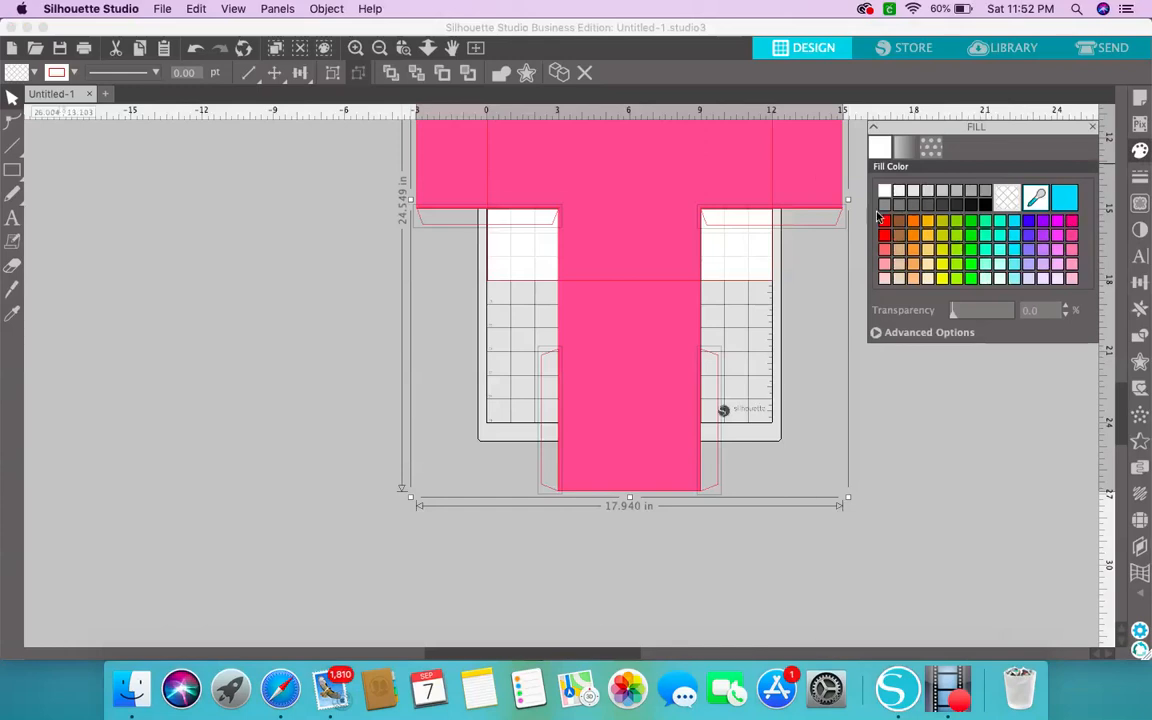
{"action": "left_click", "coordinate": [1035, 198]}
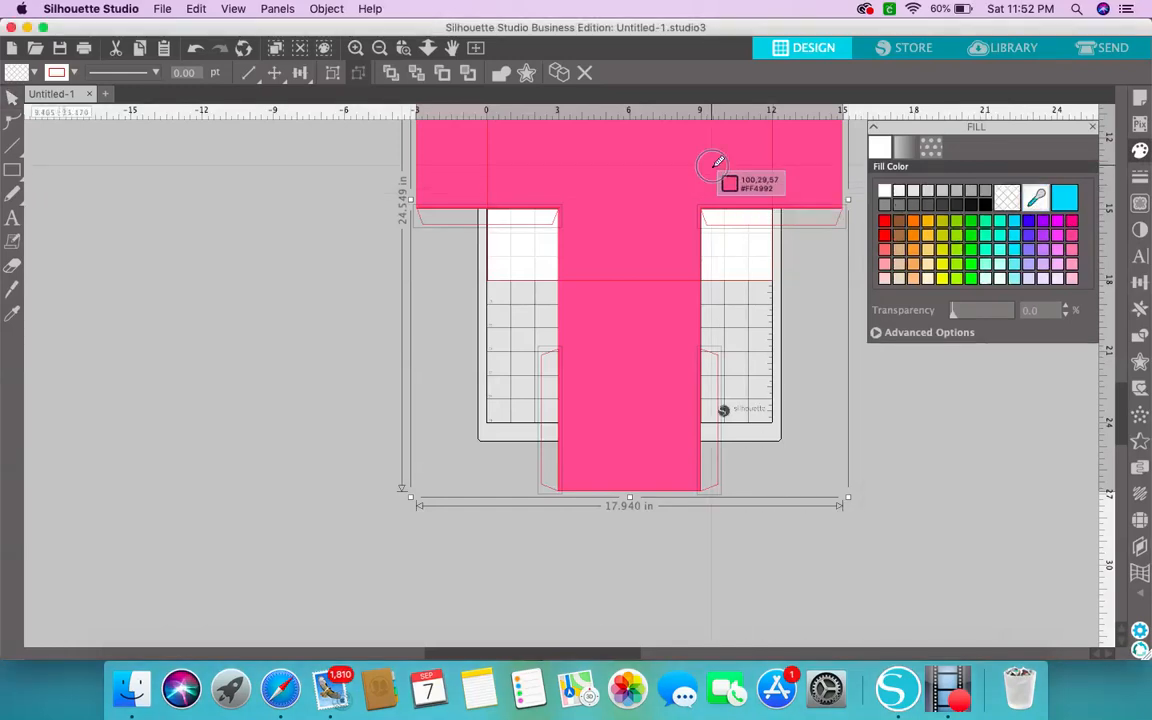
{"action": "left_click", "coordinate": [722, 160]}
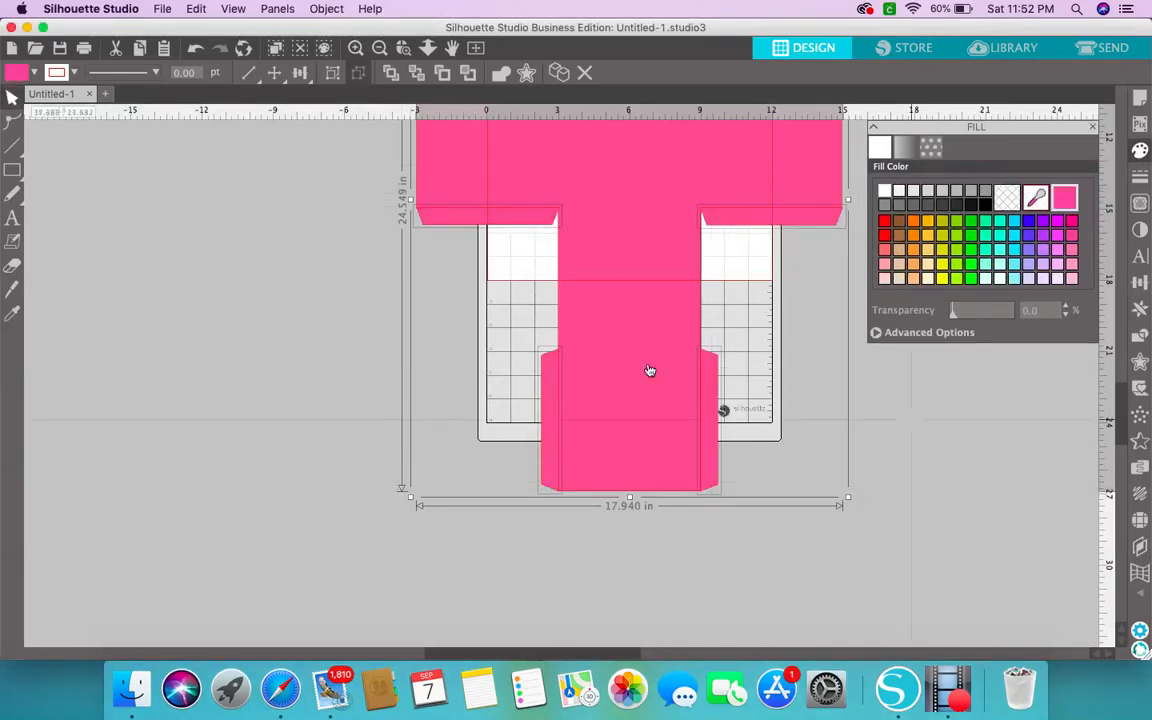
{"action": "scroll", "coordinate": [797, 432], "scroll_direction": "up", "scroll_amount": 2}
{"action": "scroll", "coordinate": [797, 432], "scroll_direction": "up", "scroll_amount": 5}
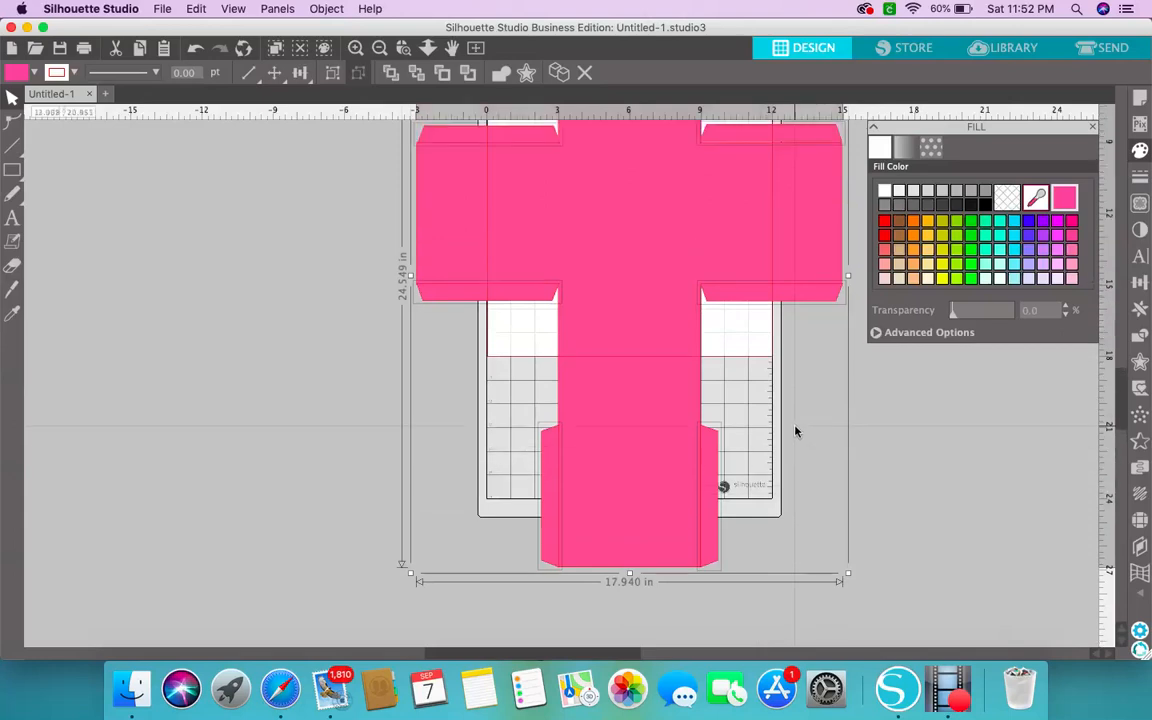
{"action": "scroll", "coordinate": [690, 280], "scroll_direction": "up", "scroll_amount": 4}
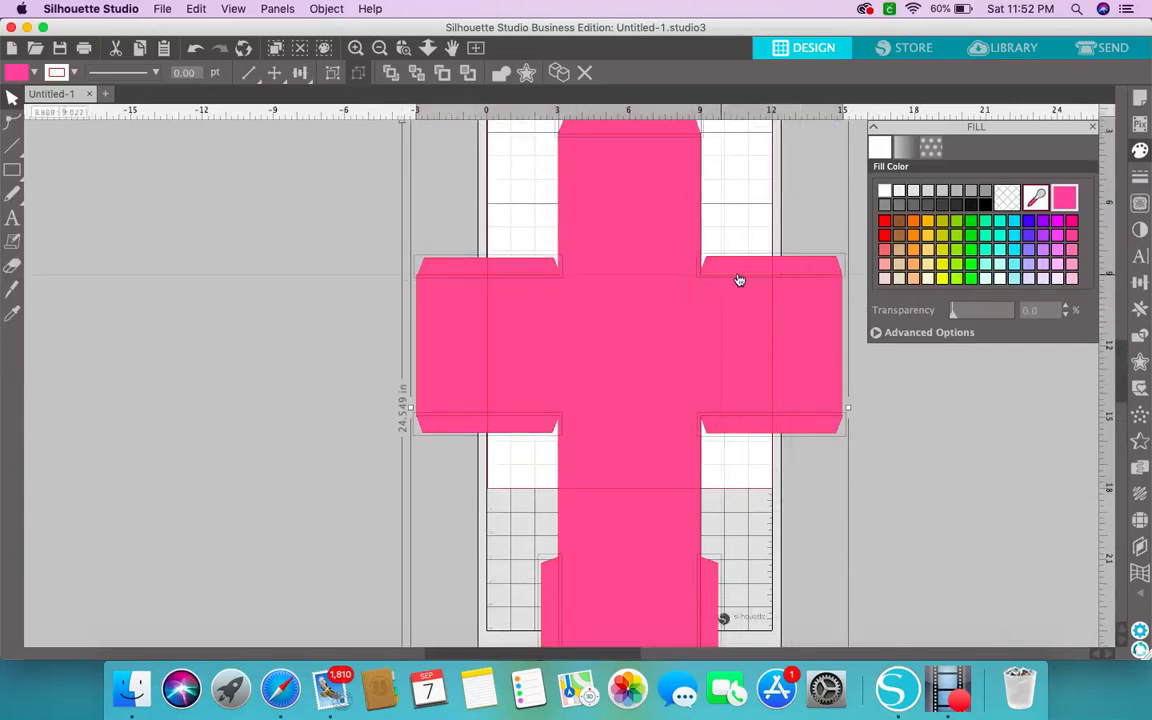
{"action": "scroll", "coordinate": [763, 213], "scroll_direction": "up", "scroll_amount": 2}
{"action": "left_click", "coordinate": [1092, 127]}
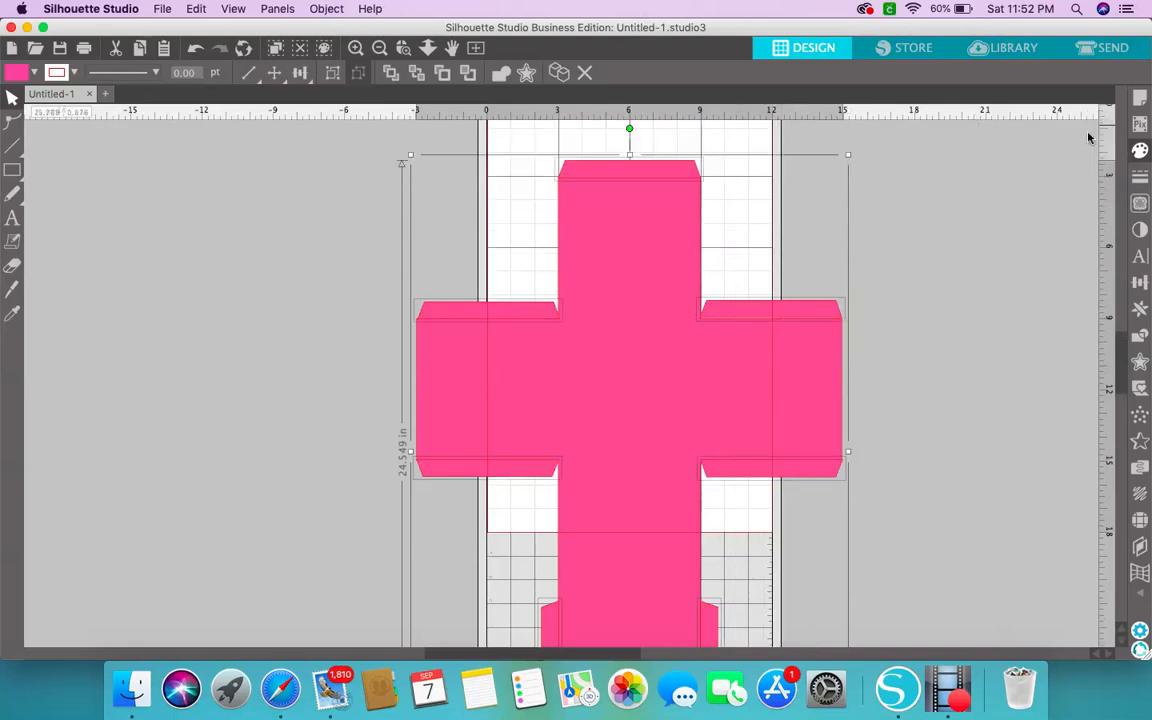
- Fine-tune the flaps above the right and left arms and at the bottom left to line up with the cross's edges, and deselect
{"action": "left_click_drag", "start_coordinate": [784, 317], "coordinate": [784, 316]}
{"action": "left_click", "coordinate": [926, 327]}
{"action": "left_click", "coordinate": [768, 318]}
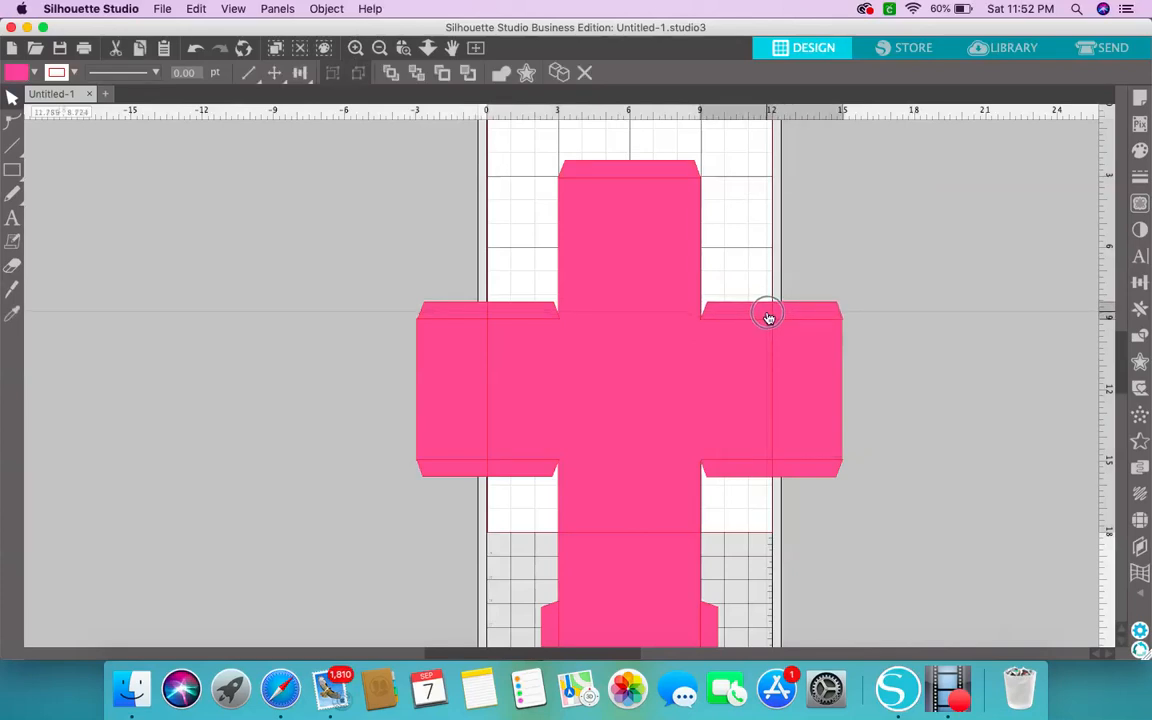
{"action": "left_click", "coordinate": [768, 316]}
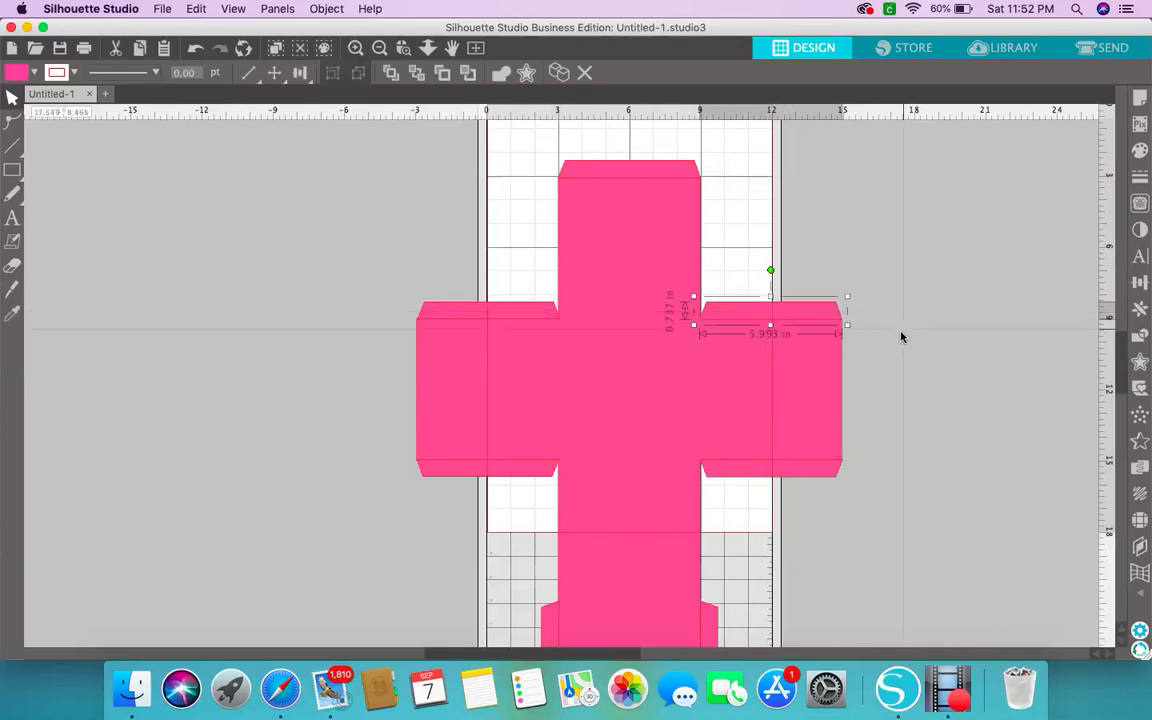
{"action": "left_click", "coordinate": [468, 311]}
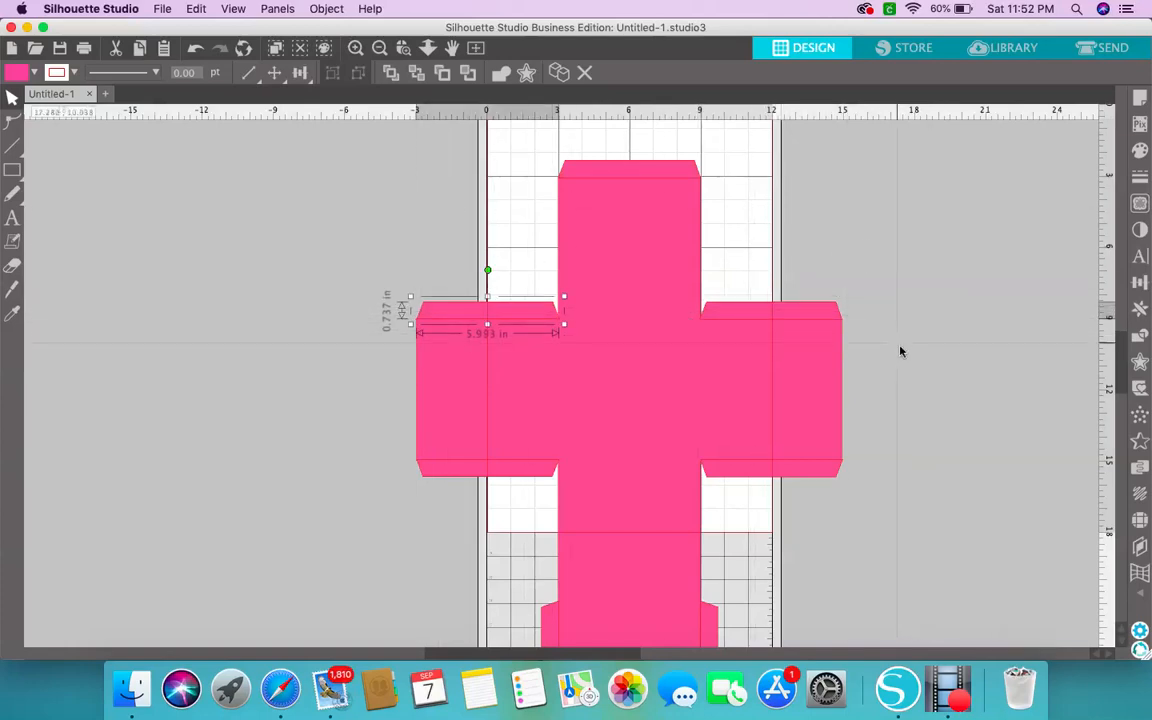
{"action": "scroll", "coordinate": [897, 390], "scroll_direction": "down", "scroll_amount": 5}
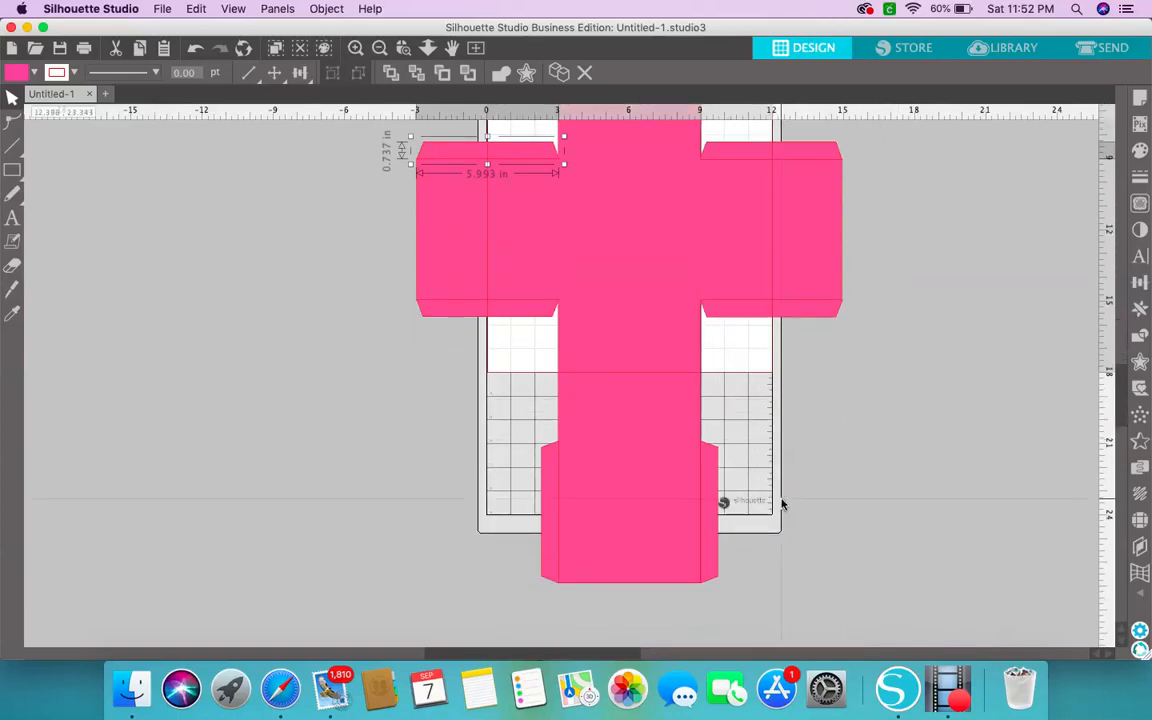
{"action": "left_click", "coordinate": [548, 552]}
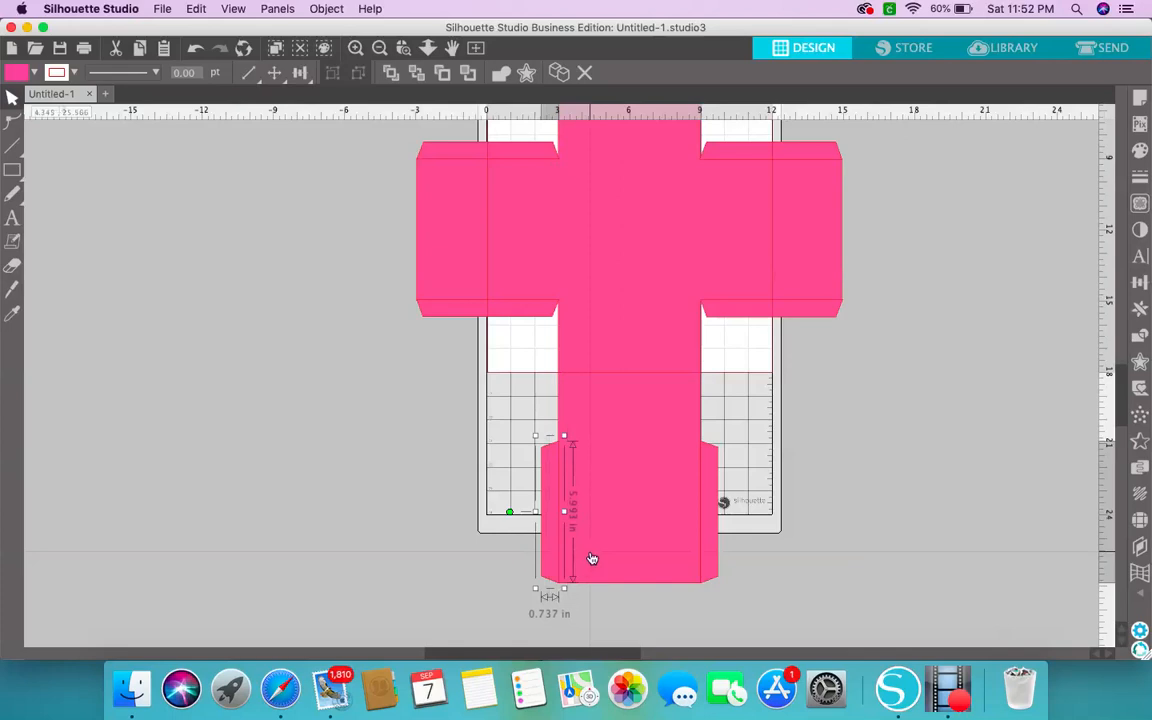
{"action": "left_click", "coordinate": [884, 473]}
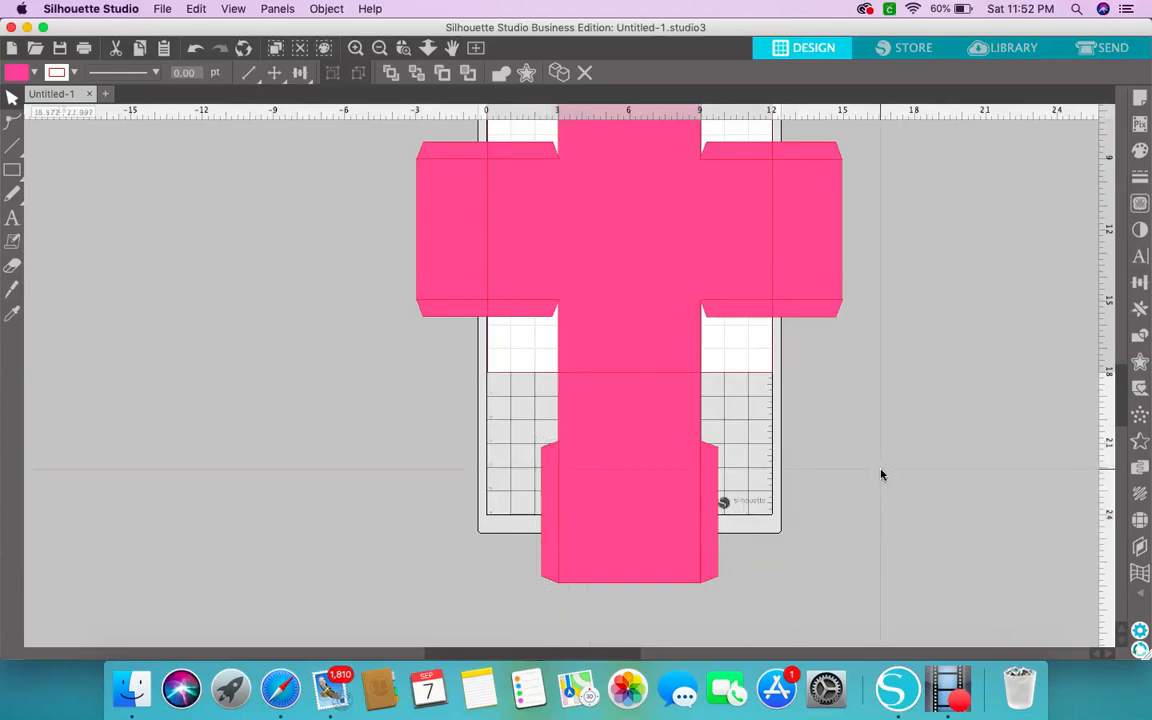
- Select the cross with all its flaps and weld them into one shape
{"action": "scroll", "coordinate": [889, 471], "scroll_direction": "up", "scroll_amount": 5}
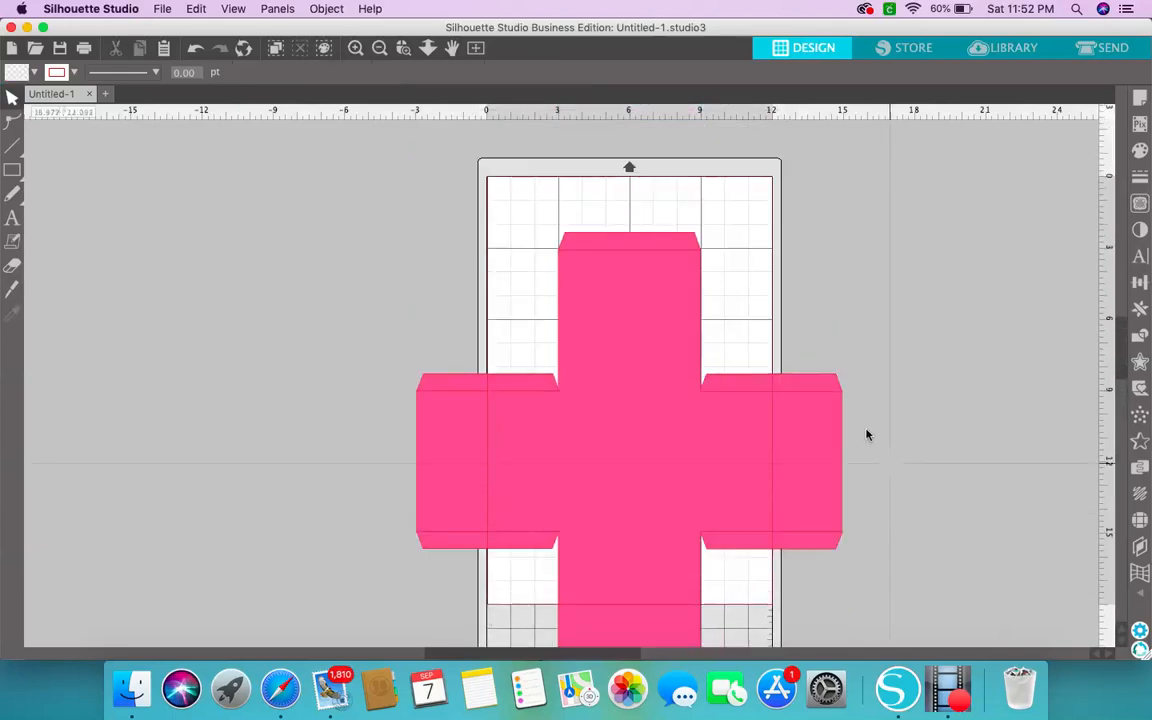
{"action": "left_click_drag", "start_coordinate": [295, 212], "coordinate": [928, 594]}
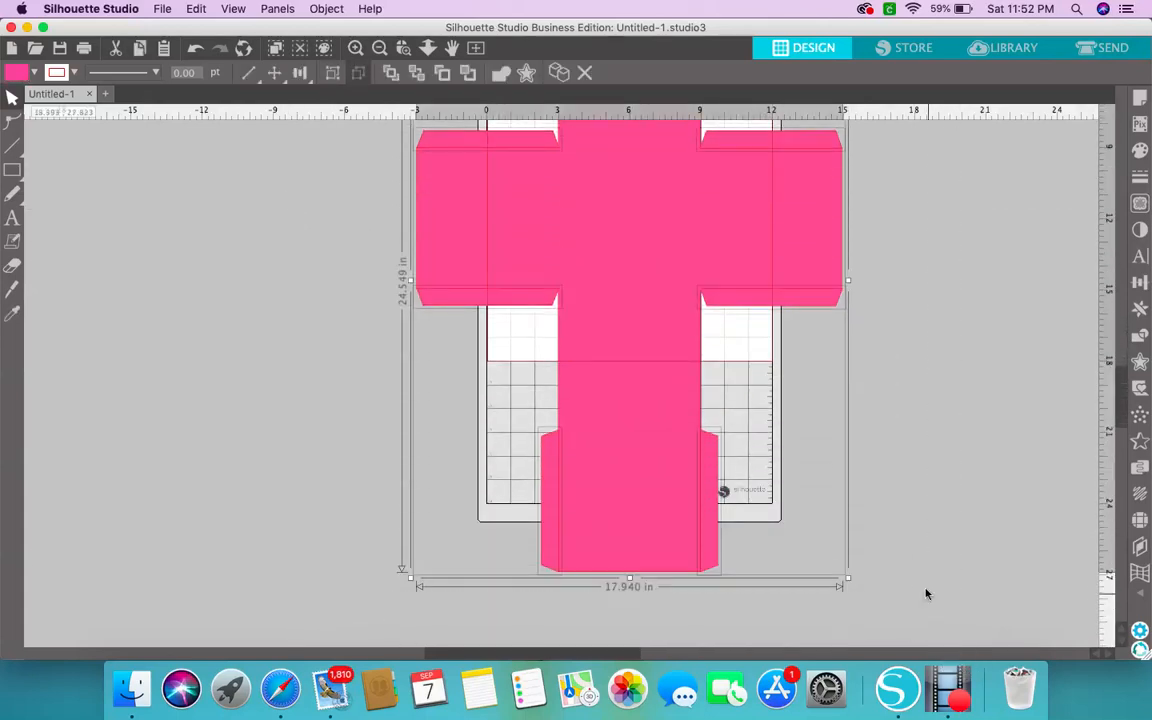
{"action": "left_click", "coordinate": [502, 76]}
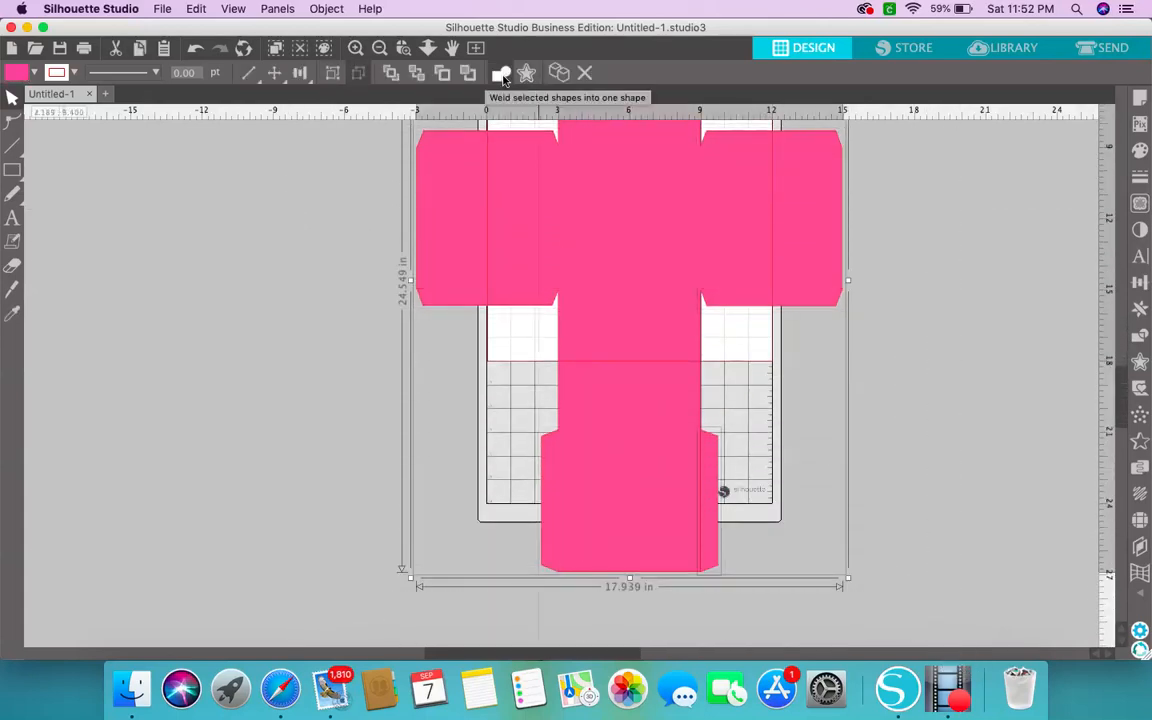
{"action": "scroll", "coordinate": [869, 417], "scroll_direction": "up", "scroll_amount": 5}
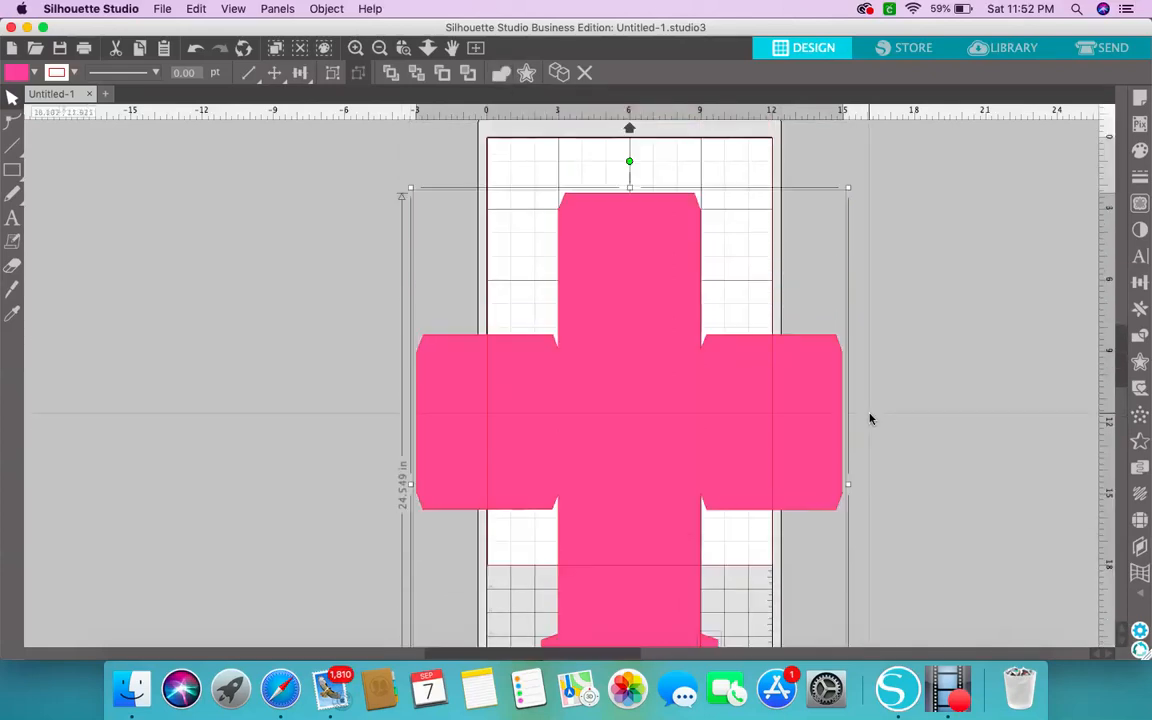
{"action": "scroll", "coordinate": [869, 419], "scroll_direction": "down", "scroll_amount": 2}
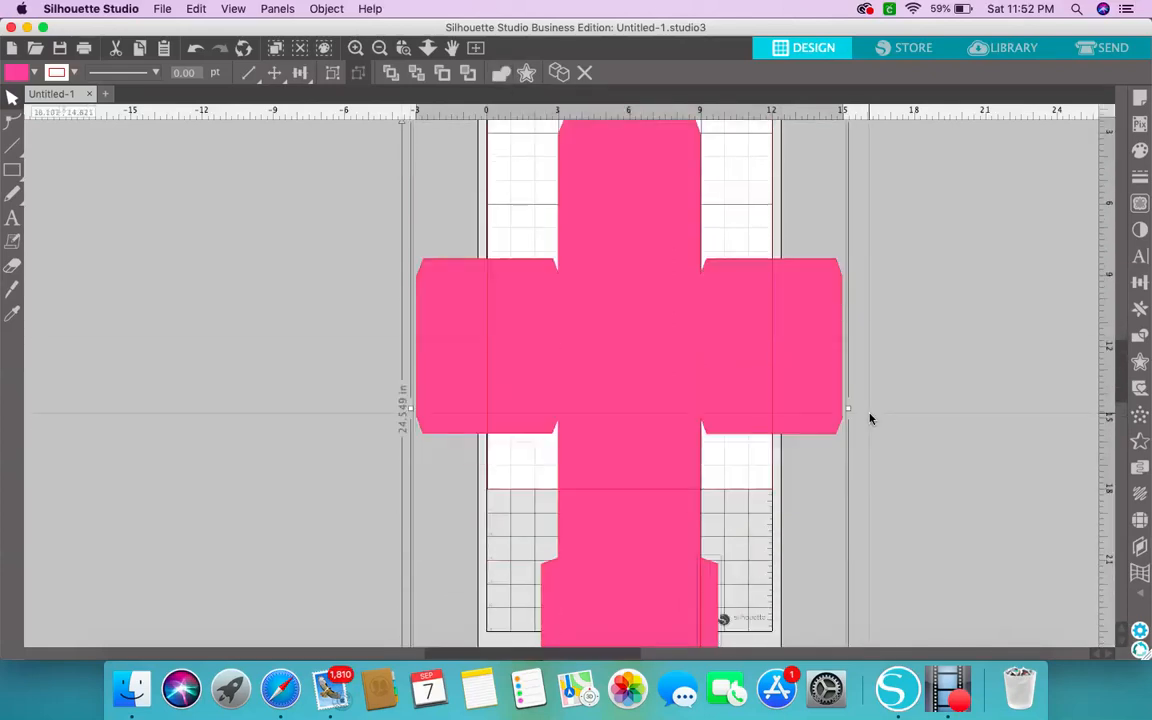
{"action": "scroll", "coordinate": [869, 418], "scroll_direction": "down", "scroll_amount": 1}
{"action": "scroll", "coordinate": [862, 440], "scroll_direction": "down", "scroll_amount": 2}
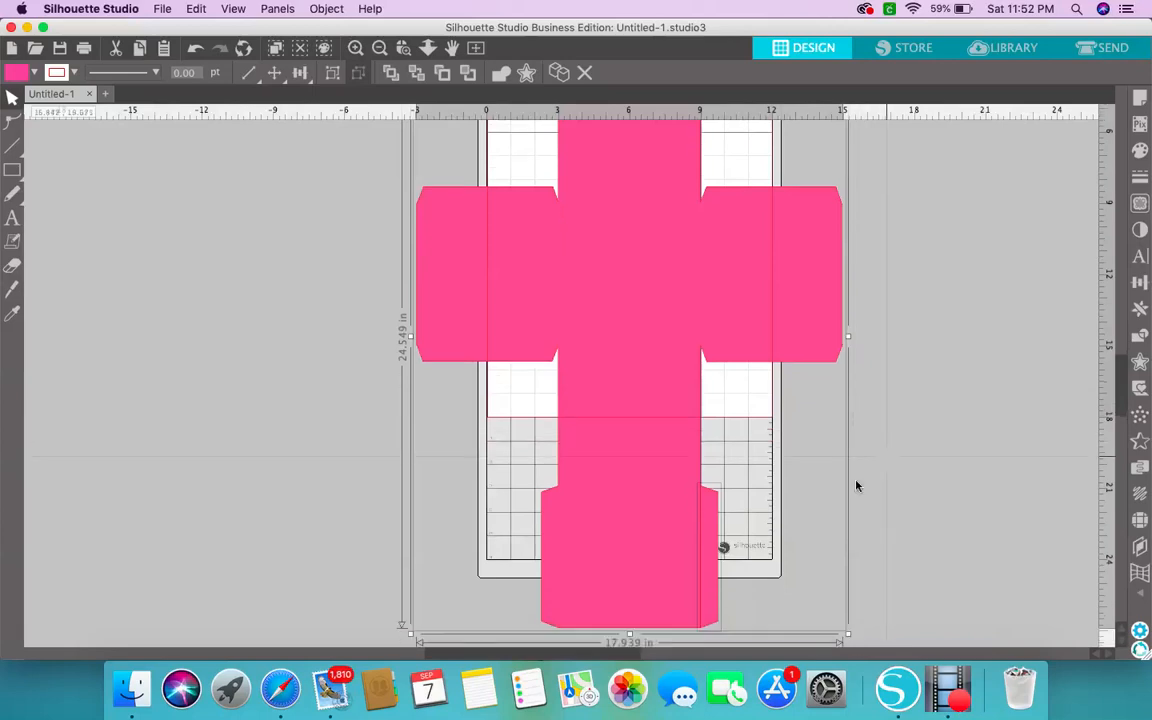
- Try welding the cross and flaps again, and nudge the bottom-right flap slightly left so it overlaps the cross's edge
{"action": "left_click", "coordinate": [880, 569]}
{"action": "left_click_drag", "start_coordinate": [411, 437], "coordinate": [822, 588]}
{"action": "left_click", "coordinate": [504, 78]}
{"action": "left_click", "coordinate": [985, 454]}
{"action": "left_click", "coordinate": [716, 601]}
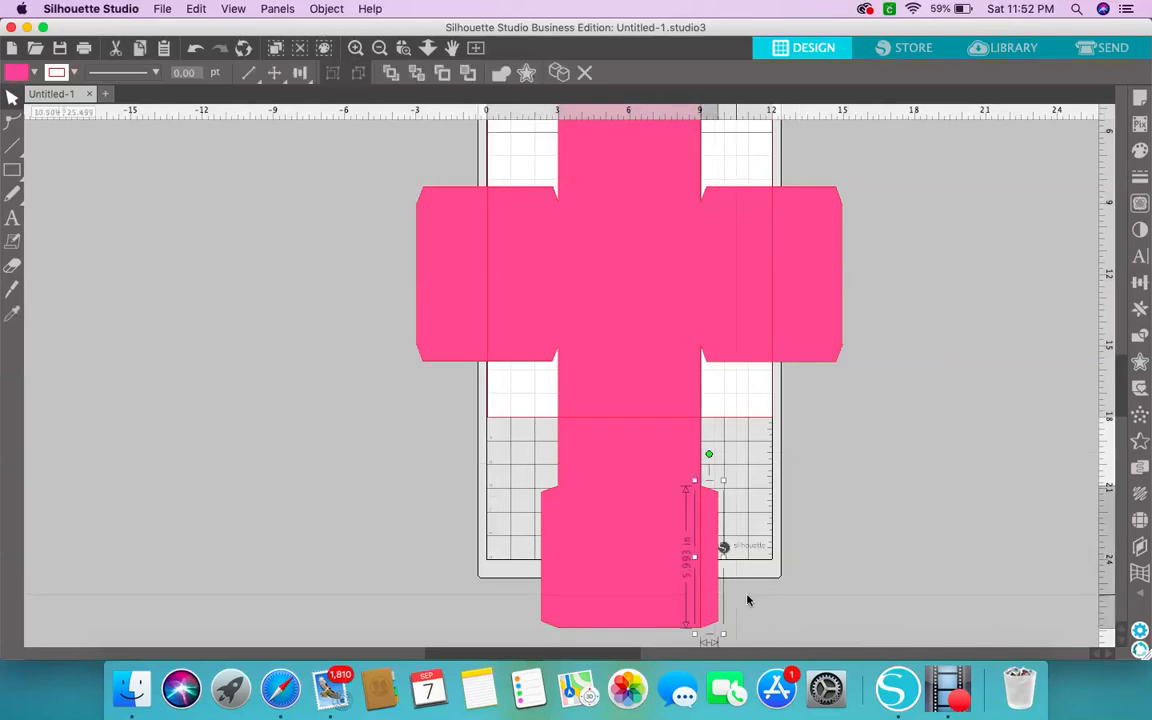
{"action": "key", "text": "Left"}
{"action": "left_click", "coordinate": [910, 553]}
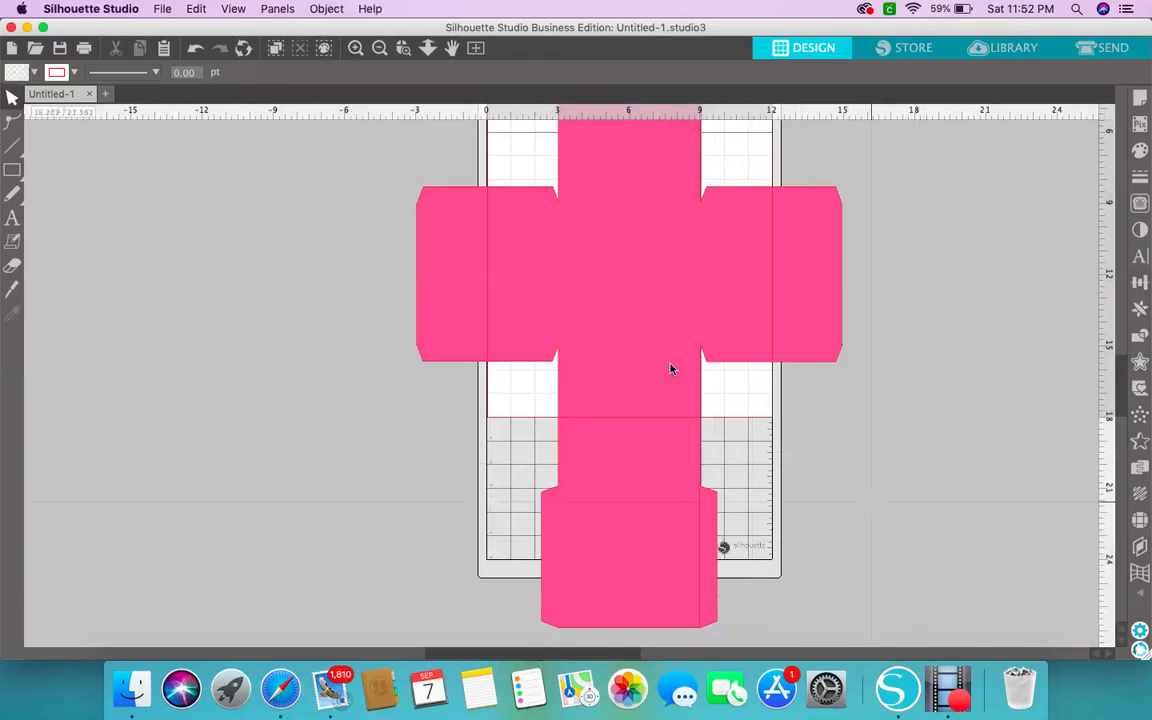
- Select the cross with all its flaps, weld them into one shape and move it about 1.5 inches left
{"action": "left_click_drag", "start_coordinate": [341, 173], "coordinate": [822, 575]}
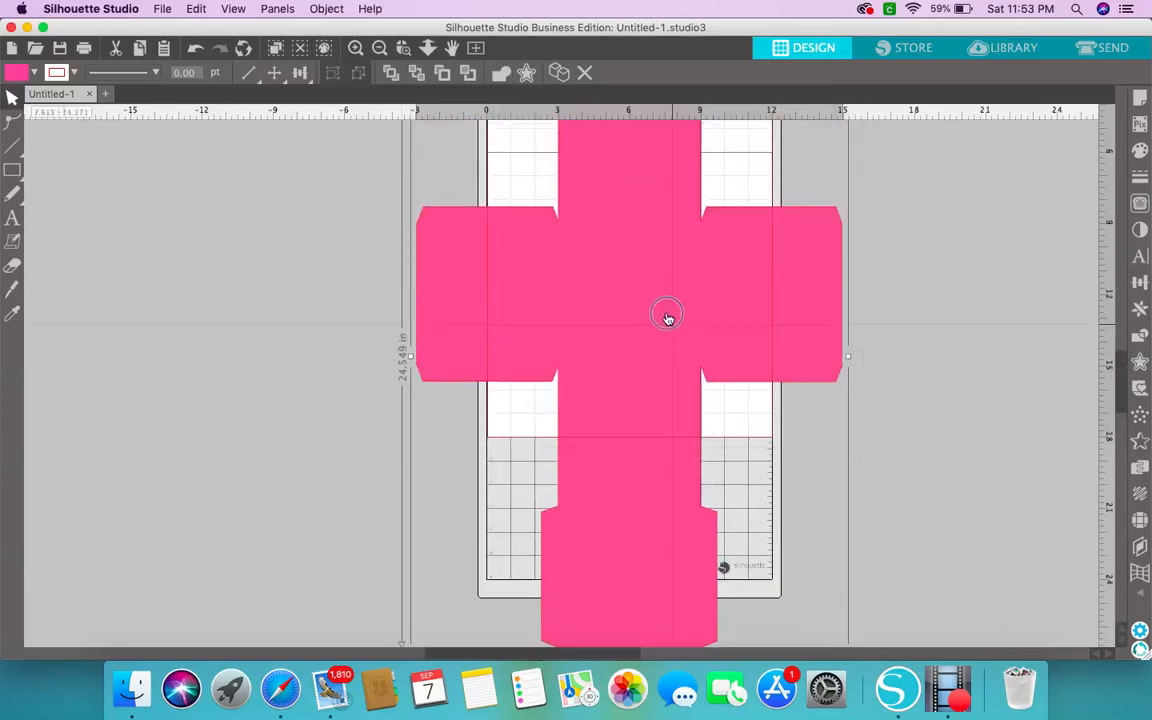
{"action": "left_click_drag", "start_coordinate": [669, 316], "coordinate": [630, 334]}
{"action": "scroll", "coordinate": [902, 350], "scroll_direction": "down", "scroll_amount": 2}
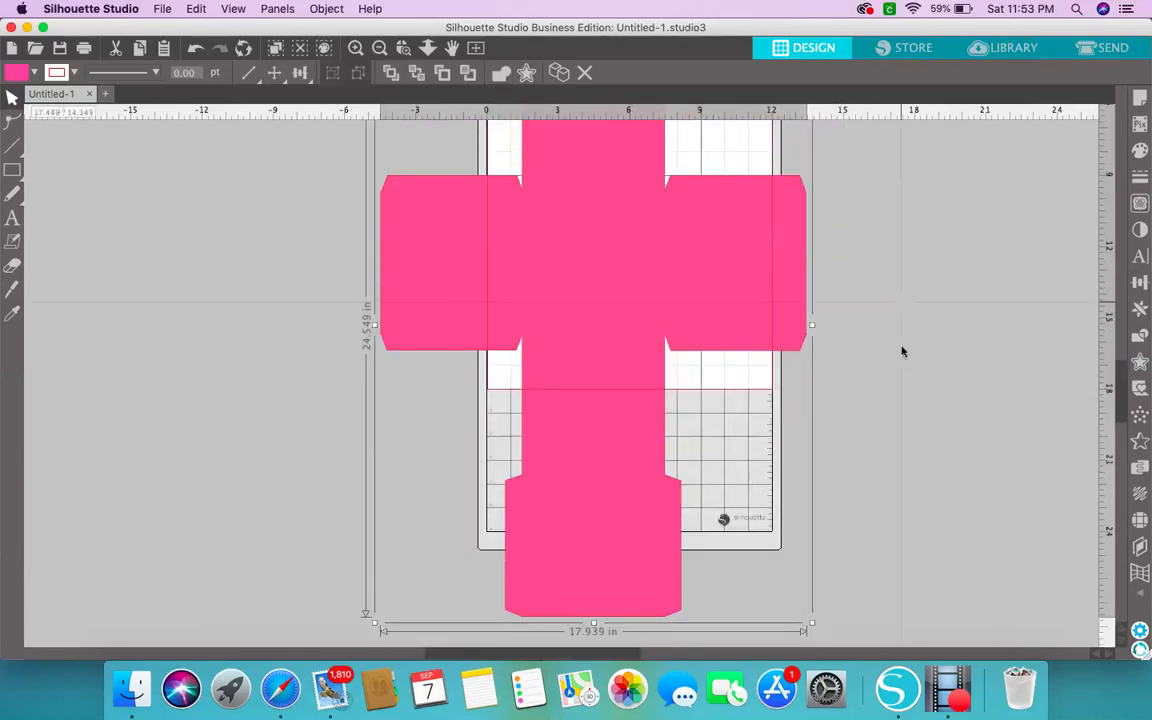
{"action": "scroll", "coordinate": [902, 350], "scroll_direction": "up", "scroll_amount": 4}
{"action": "scroll", "coordinate": [903, 348], "scroll_direction": "up", "scroll_amount": 1}
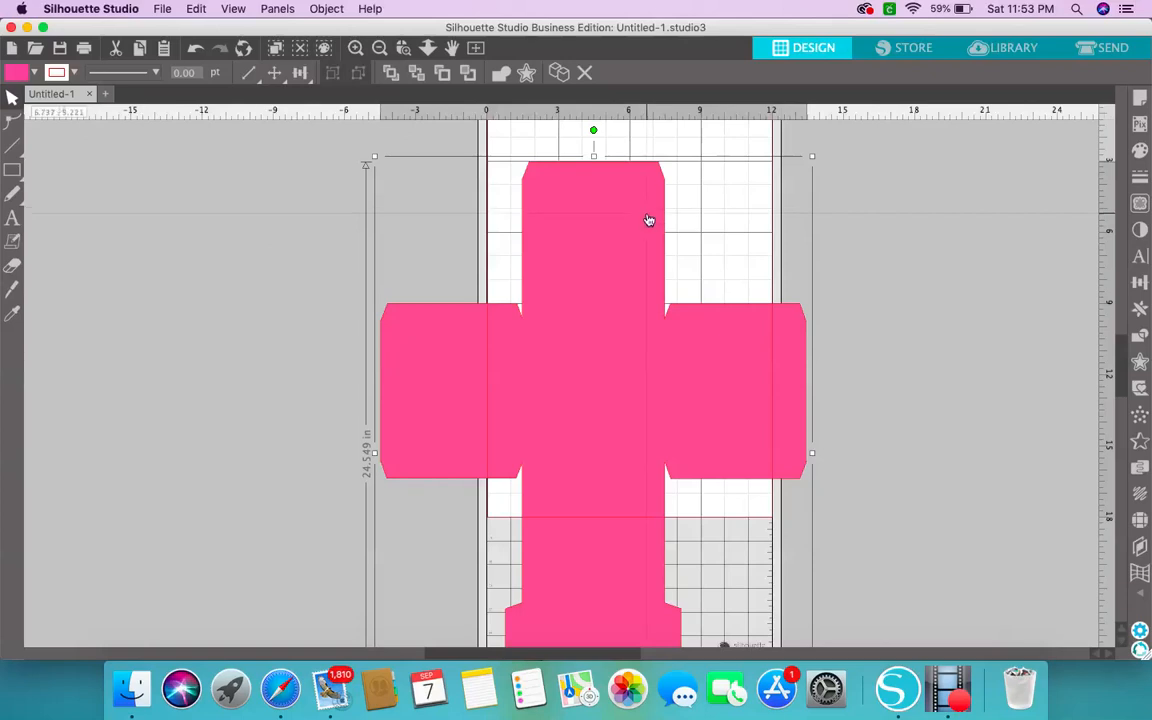
- Start the straight Line tool and set its line style to the medium-length dashes
{"action": "mouse_move", "coordinate": [14, 149]}
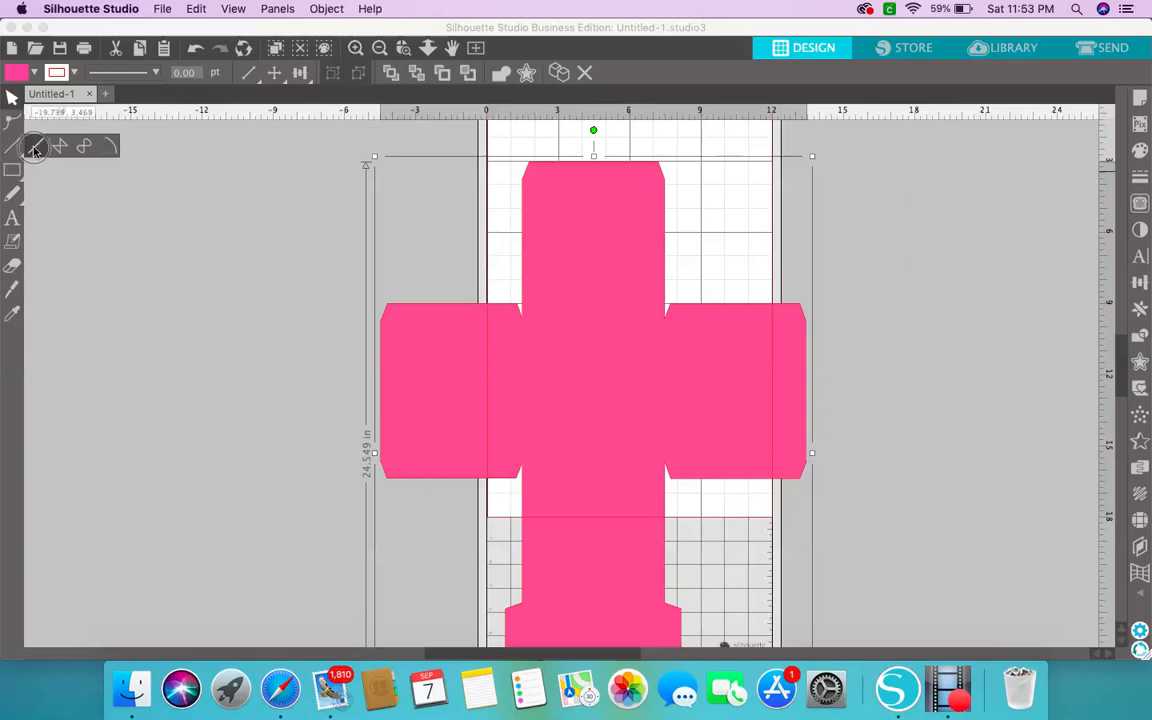
{"action": "left_click", "coordinate": [12, 147]}
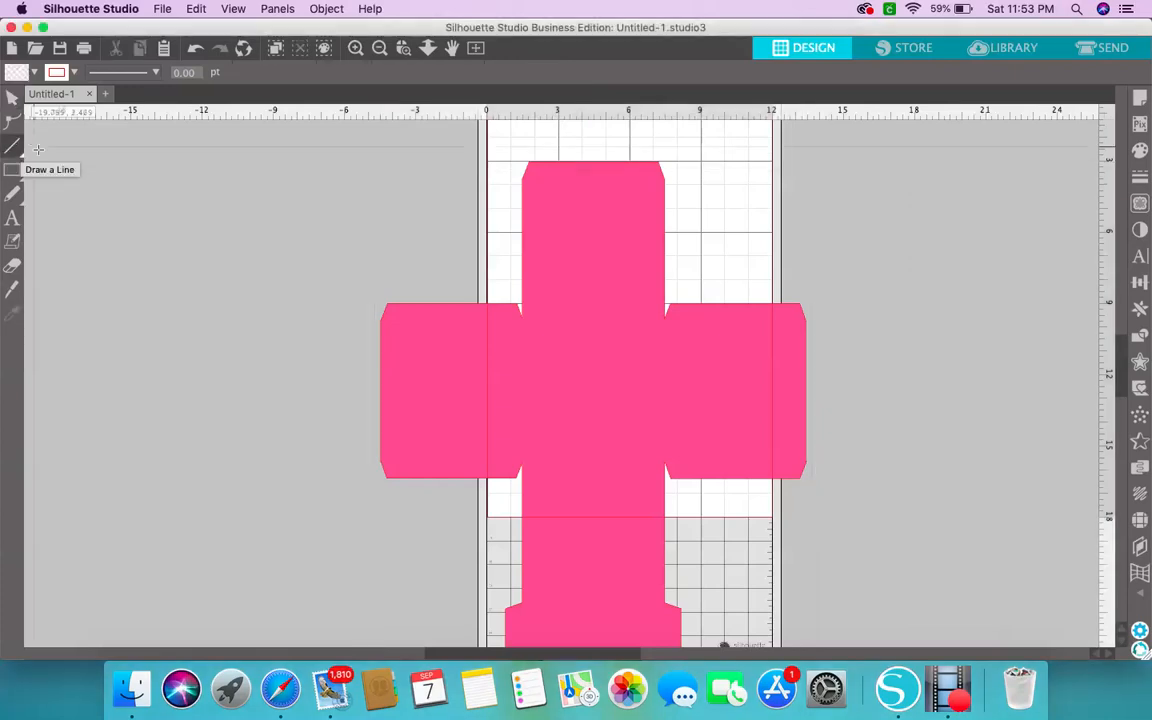
{"action": "left_click", "coordinate": [156, 75]}
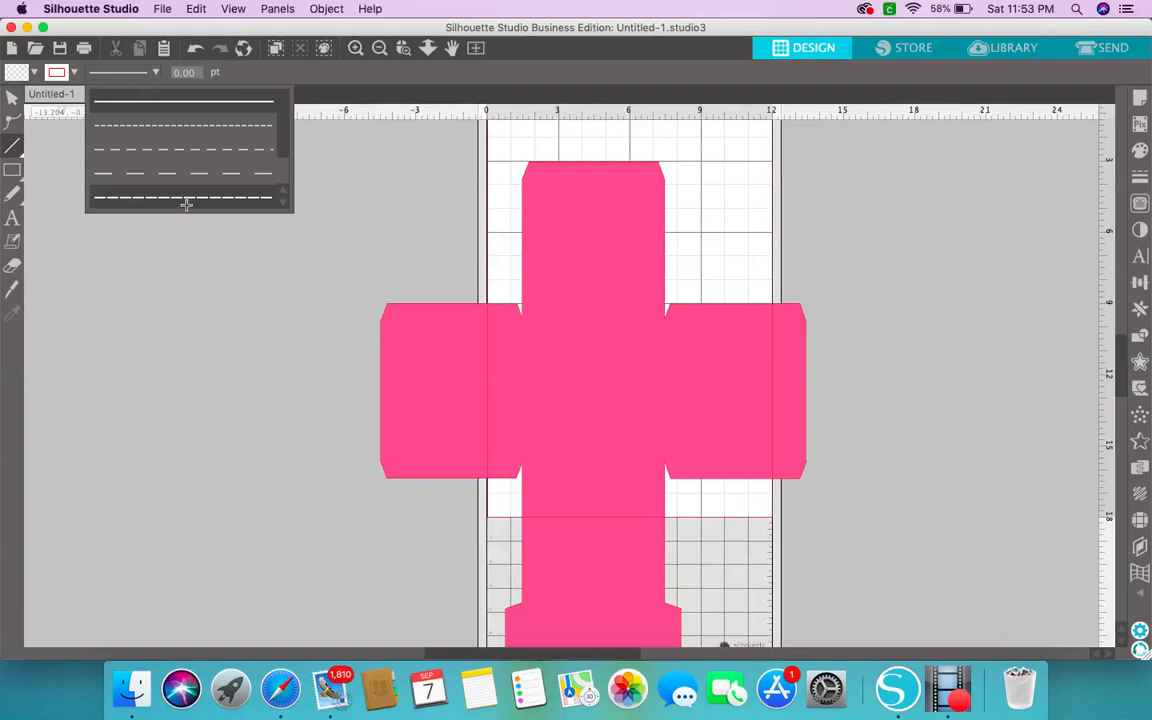
{"action": "left_click_drag", "start_coordinate": [283, 147], "coordinate": [283, 175]}
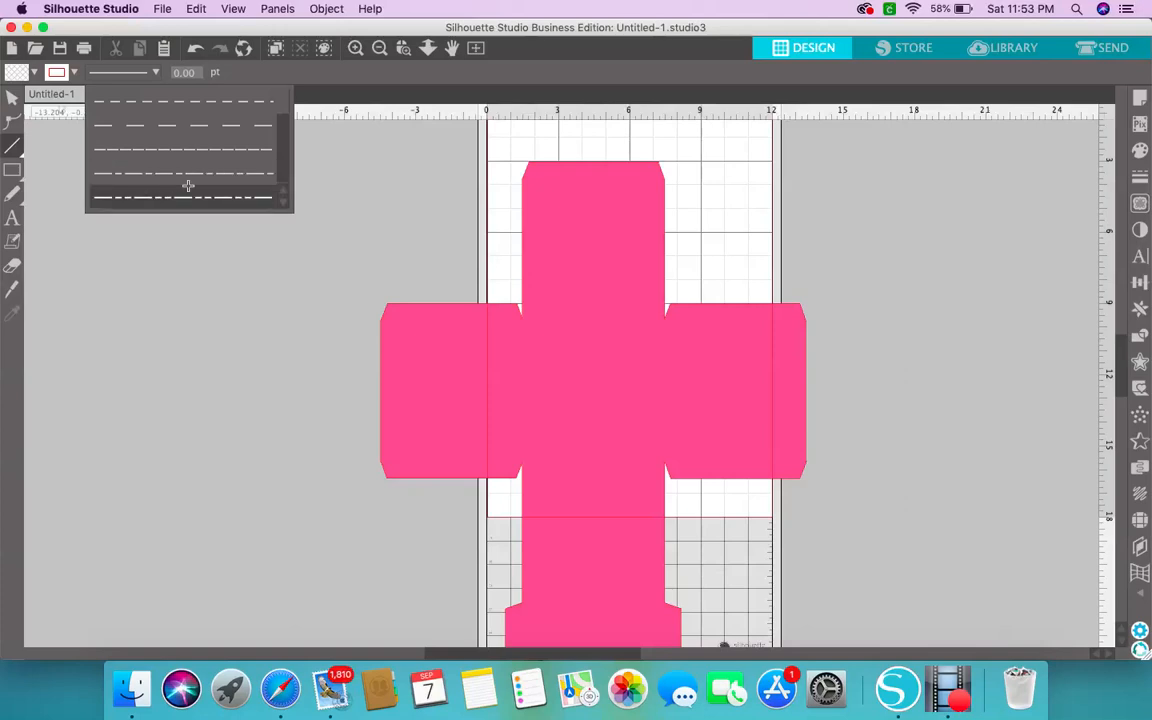
{"action": "scroll", "coordinate": [198, 167], "scroll_direction": "up", "scroll_amount": 4}
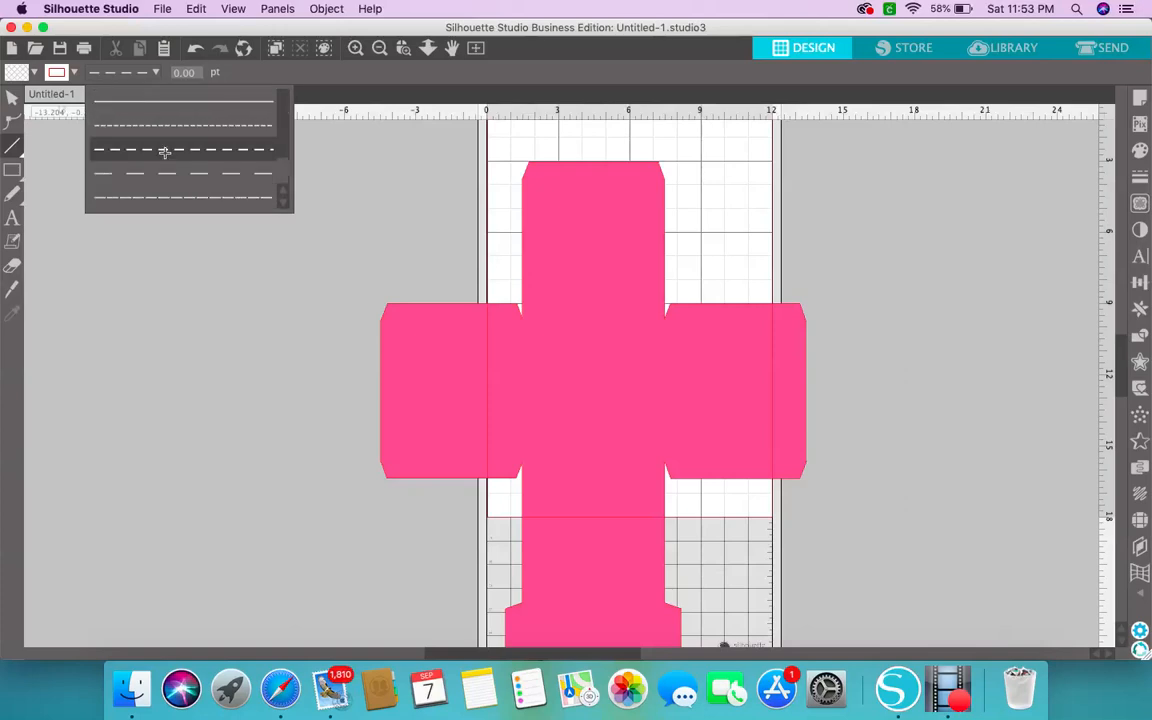
{"action": "left_click", "coordinate": [148, 145]}
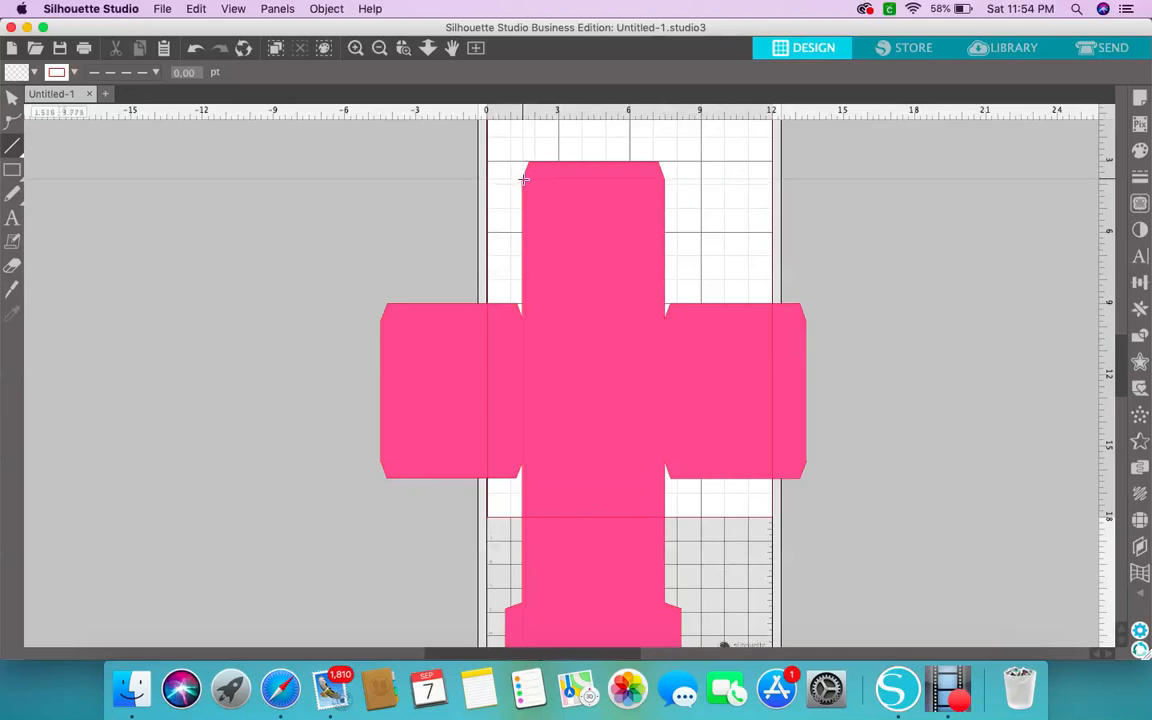
- Draw dashed fold lines across the top flap's base (about 6 in) and along the upper and lower flap bases of the arms (about 18 in)
{"action": "left_click_drag", "start_coordinate": [523, 179], "coordinate": [664, 180]}
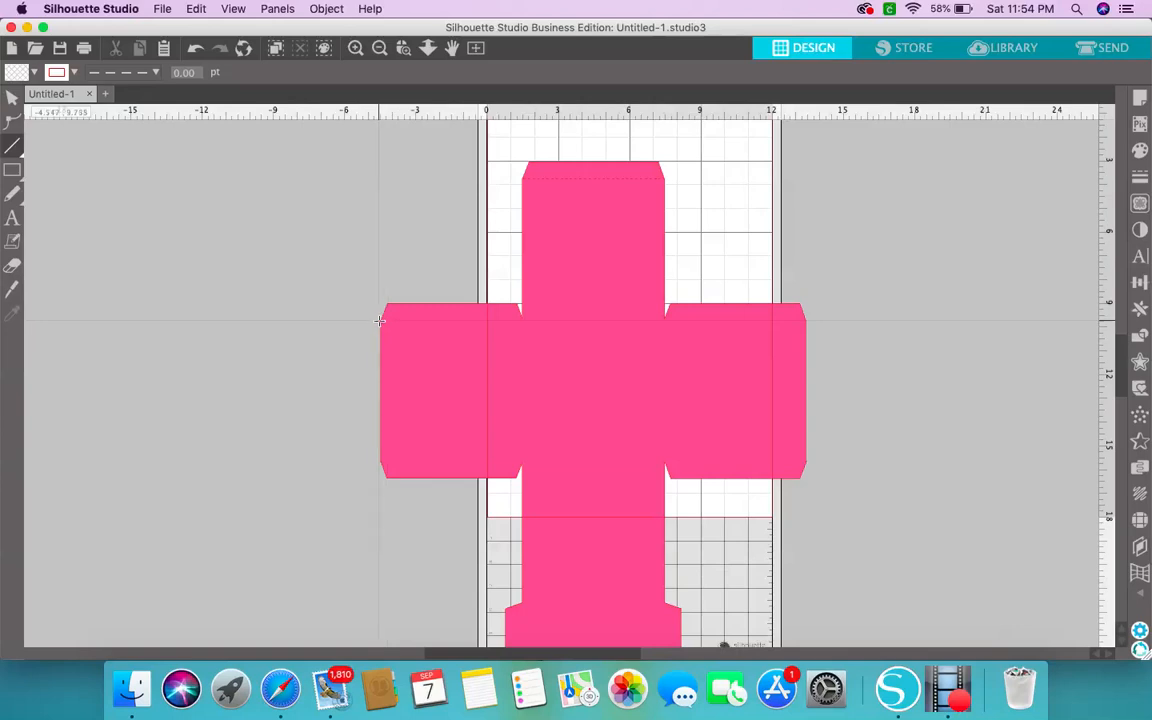
{"action": "left_click_drag", "start_coordinate": [380, 320], "coordinate": [806, 325]}
{"action": "left_click_drag", "start_coordinate": [380, 461], "coordinate": [804, 470]}
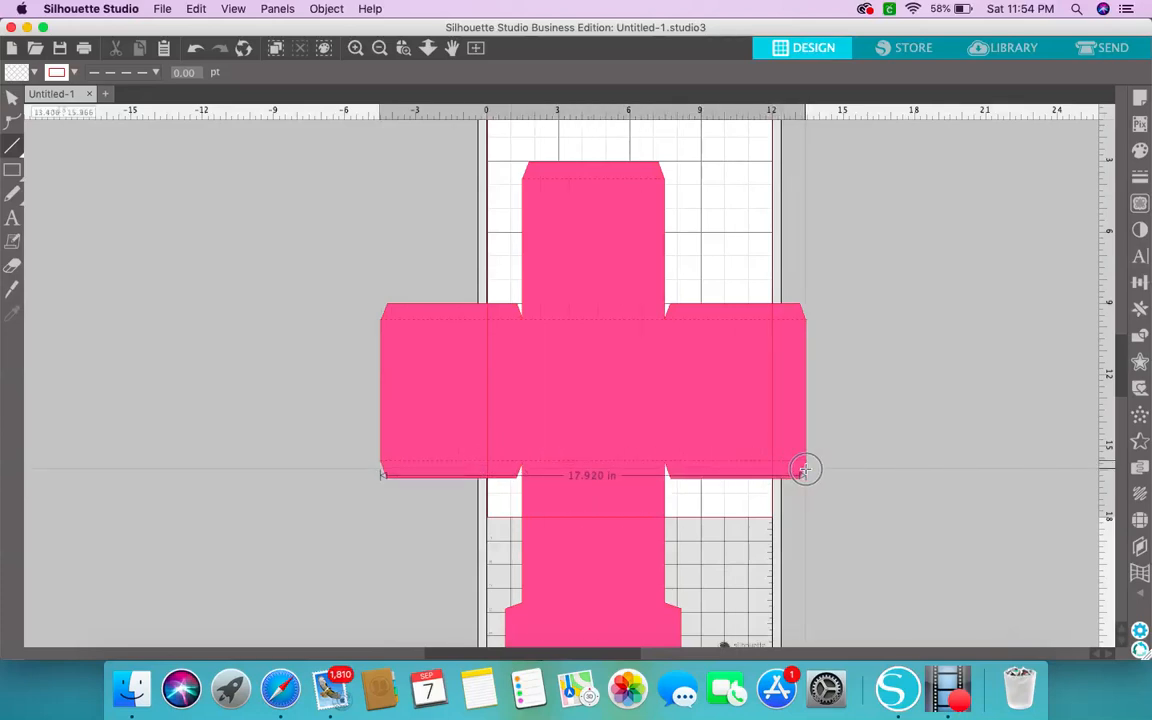
{"action": "left_click_drag", "start_coordinate": [805, 470], "coordinate": [805, 468]}
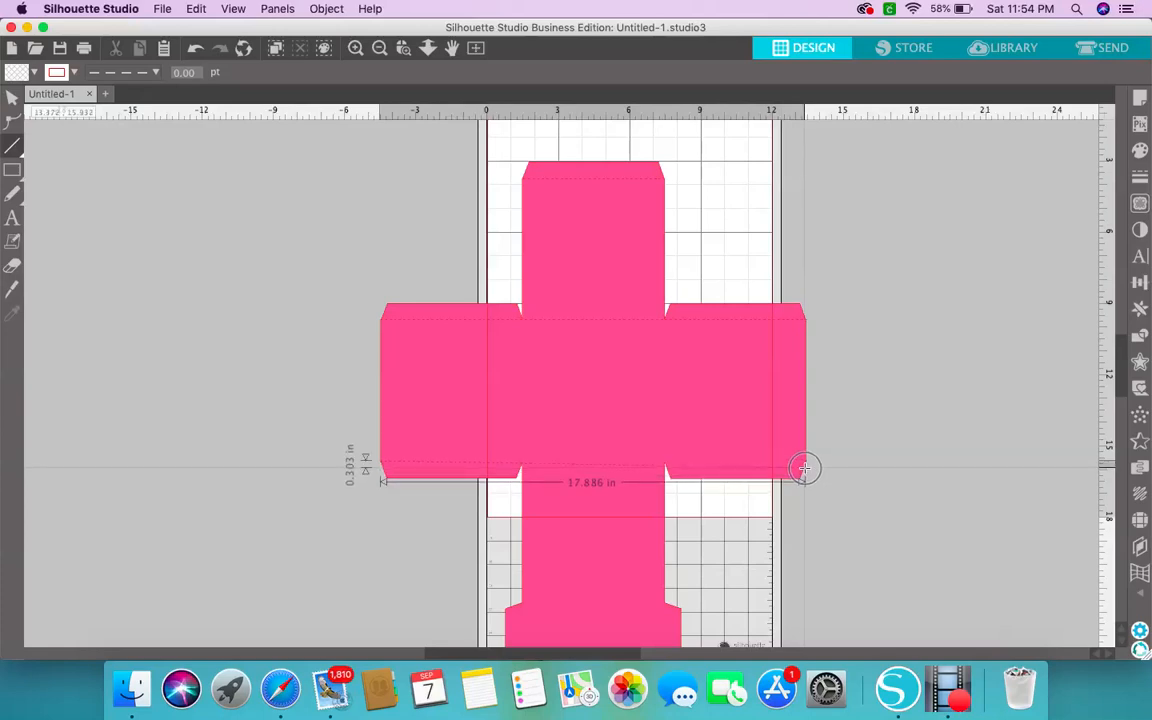
{"action": "mouse_move", "coordinate": [805, 468]}
{"action": "left_mouse_down"}
{"action": "mouse_move", "coordinate": [412, 437]}
{"action": "mouse_move", "coordinate": [725, 442]}
{"action": "mouse_move", "coordinate": [807, 464]}
{"action": "left_mouse_up"}
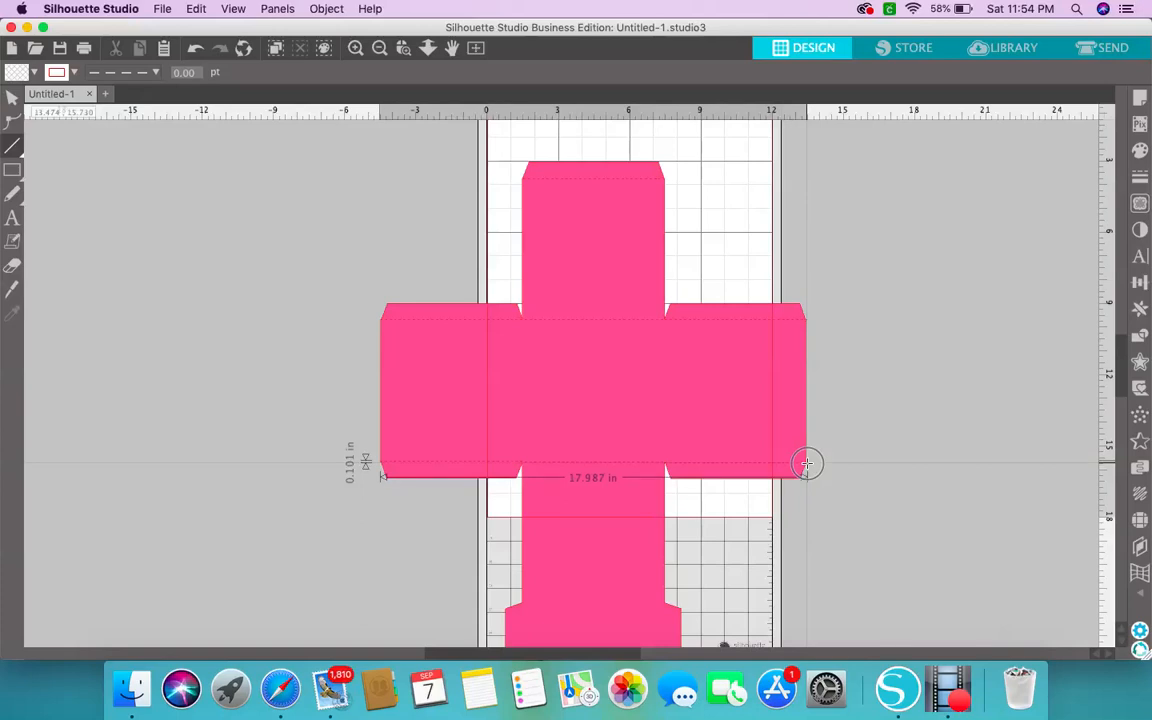
{"action": "left_click_drag", "start_coordinate": [807, 464], "coordinate": [807, 464]}
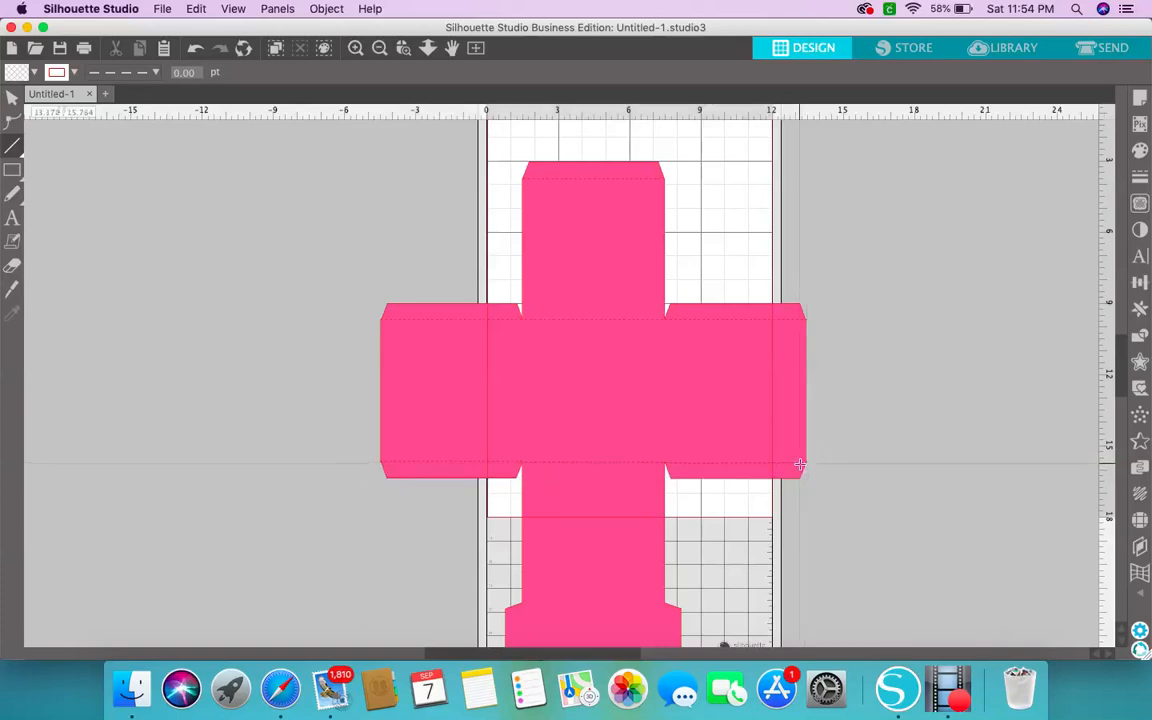
- Draw dashed fold lines along the top and both sides of the bottom square and on both sides of the centre square
{"action": "scroll", "coordinate": [832, 542], "scroll_direction": "down", "scroll_amount": 5}
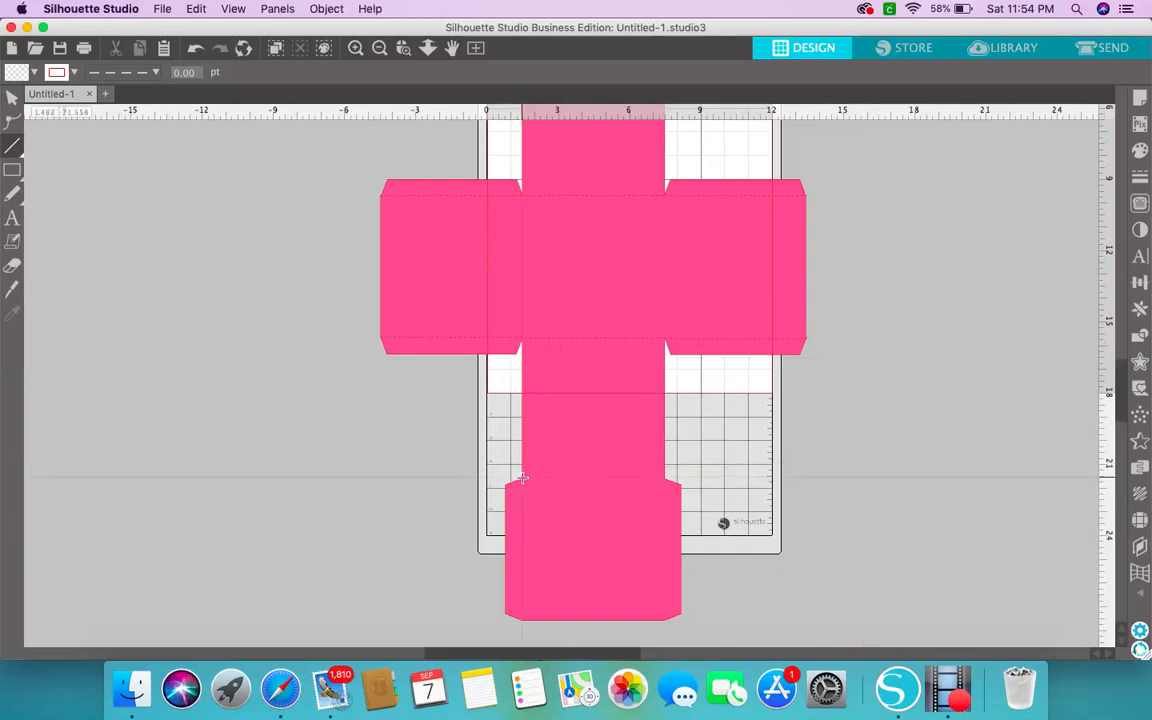
{"action": "left_click_drag", "start_coordinate": [522, 479], "coordinate": [665, 479]}
{"action": "left_click_drag", "start_coordinate": [522, 479], "coordinate": [524, 620]}
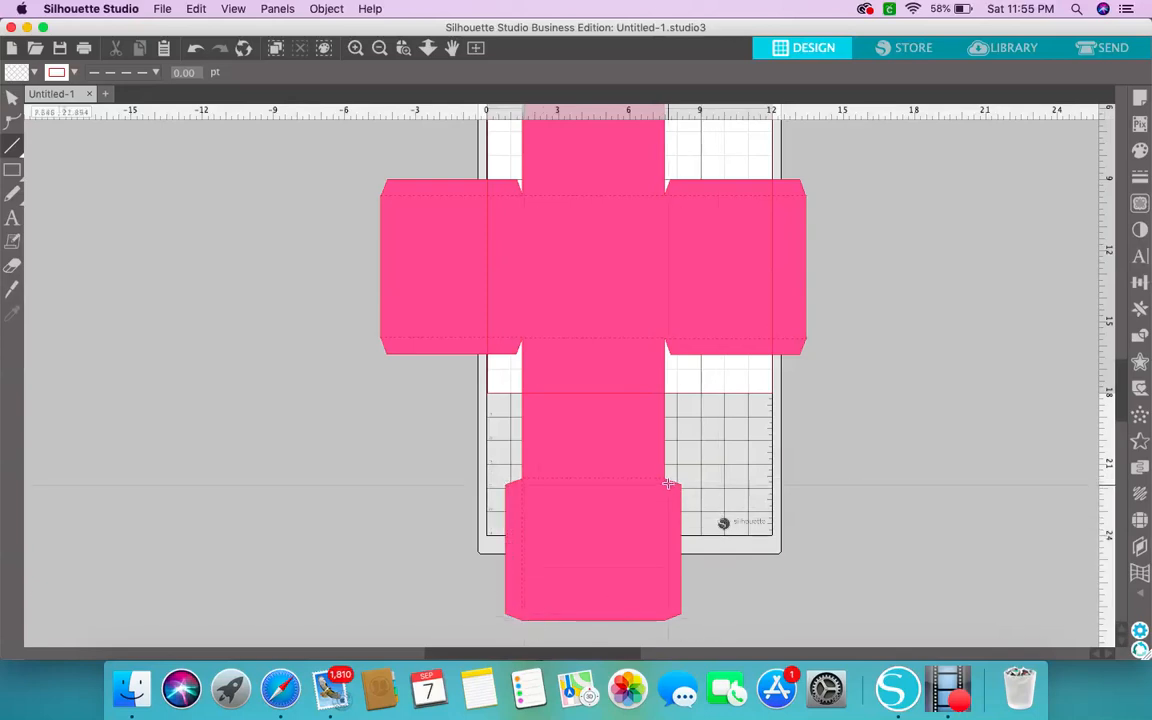
{"action": "left_click_drag", "start_coordinate": [665, 479], "coordinate": [665, 622]}
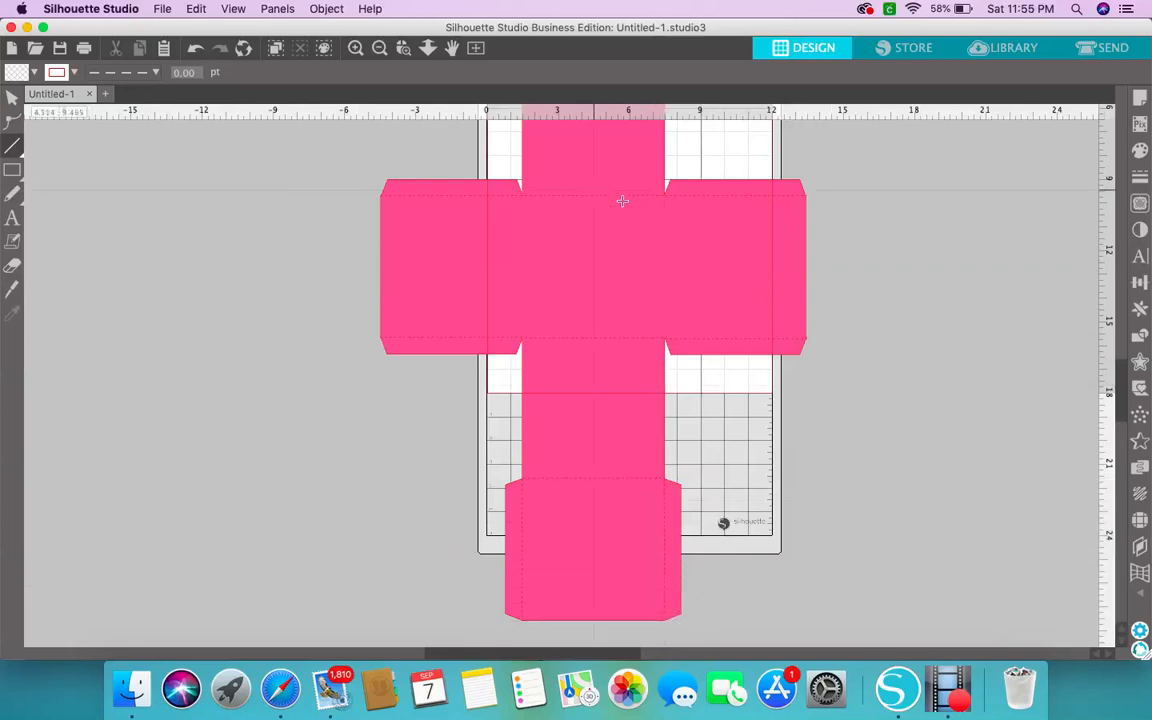
{"action": "left_click_drag", "start_coordinate": [521, 197], "coordinate": [523, 342]}
{"action": "left_click_drag", "start_coordinate": [665, 197], "coordinate": [664, 337]}
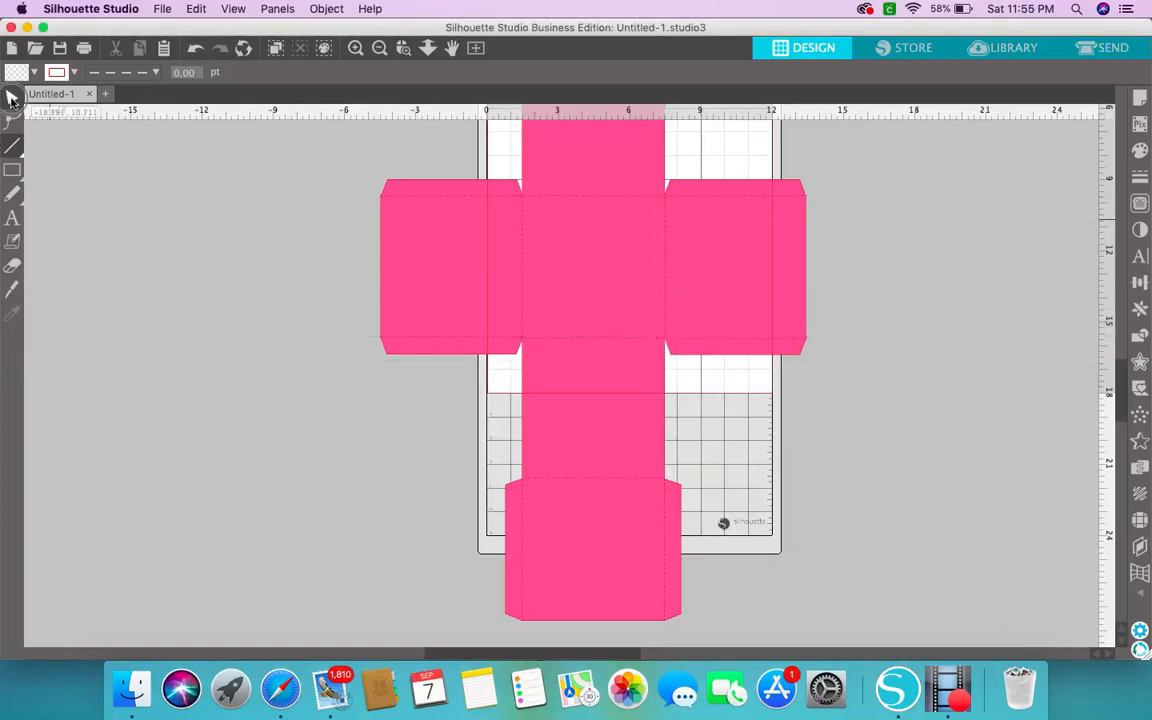
- Select the cross together with all its dashed fold lines and group them
{"action": "left_click", "coordinate": [12, 98]}
{"action": "scroll", "coordinate": [963, 296], "scroll_direction": "up", "scroll_amount": 3}
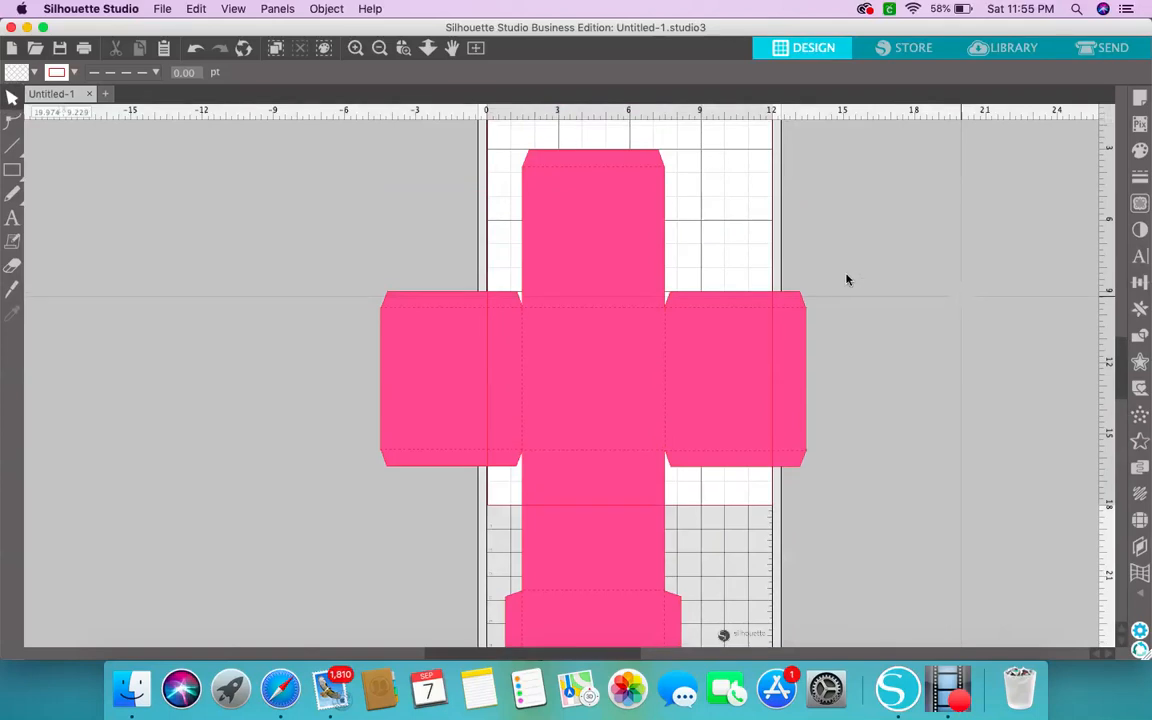
{"action": "scroll", "coordinate": [864, 452], "scroll_direction": "down", "scroll_amount": 4}
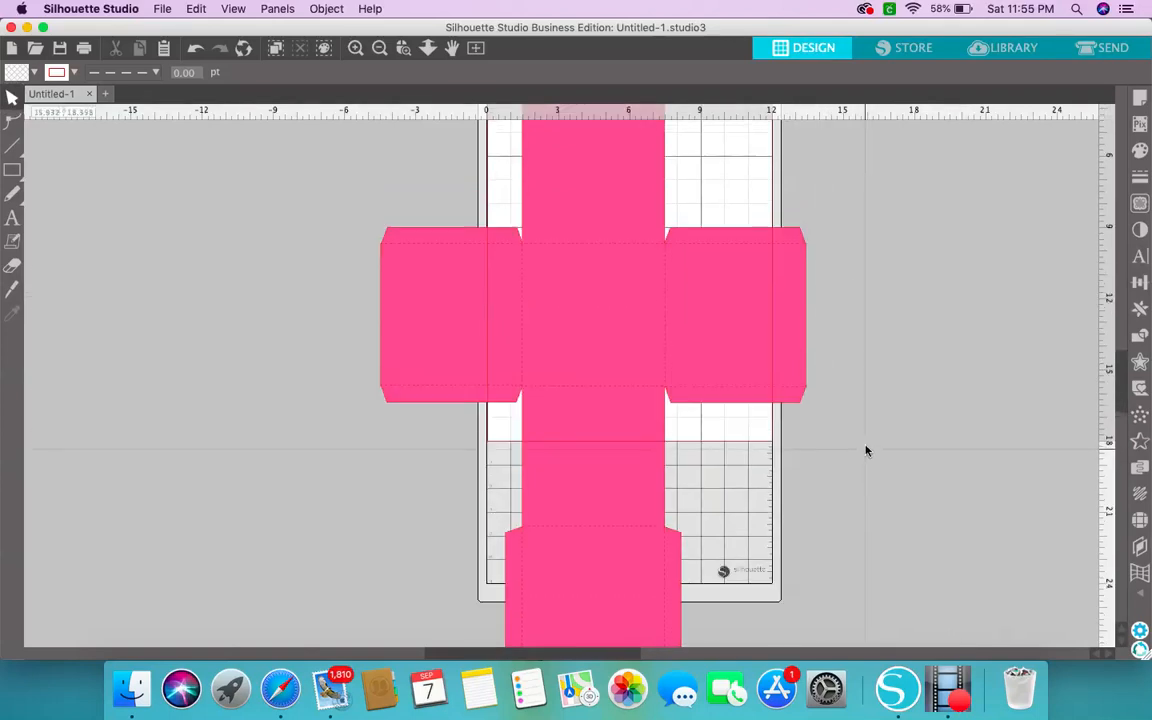
{"action": "scroll", "coordinate": [867, 498], "scroll_direction": "up", "scroll_amount": 4}
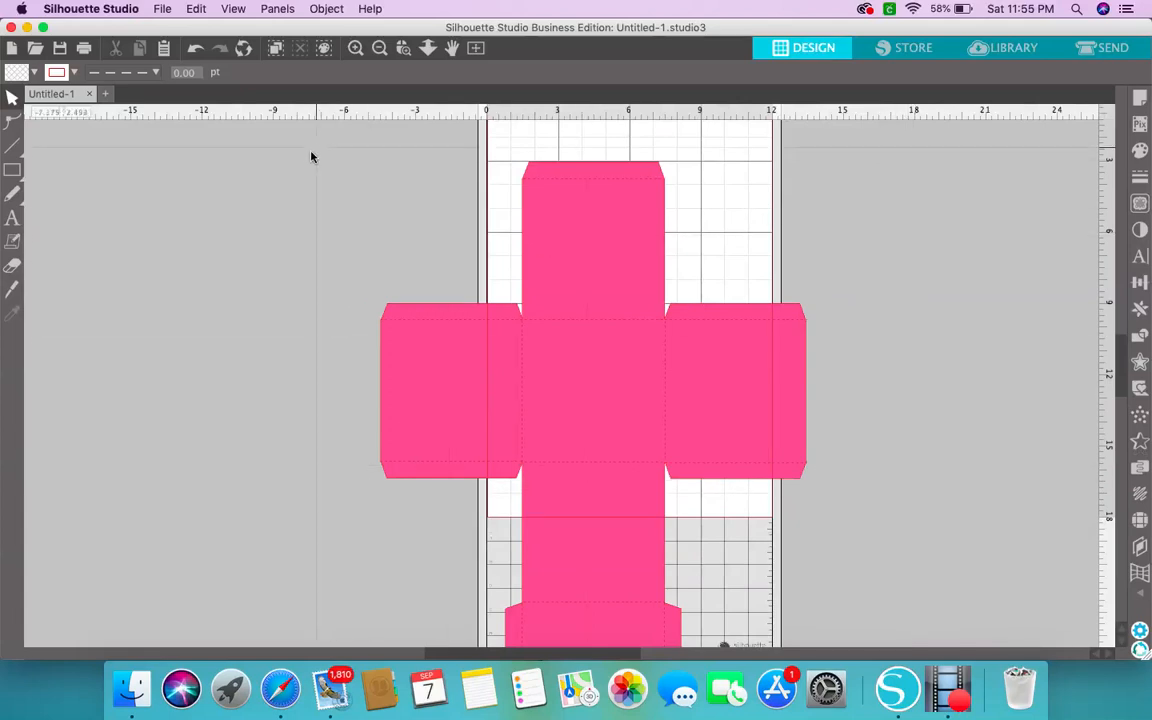
{"action": "left_click_drag", "start_coordinate": [309, 154], "coordinate": [866, 381]}
{"action": "scroll", "coordinate": [895, 648], "scroll_direction": "down", "scroll_amount": 5}
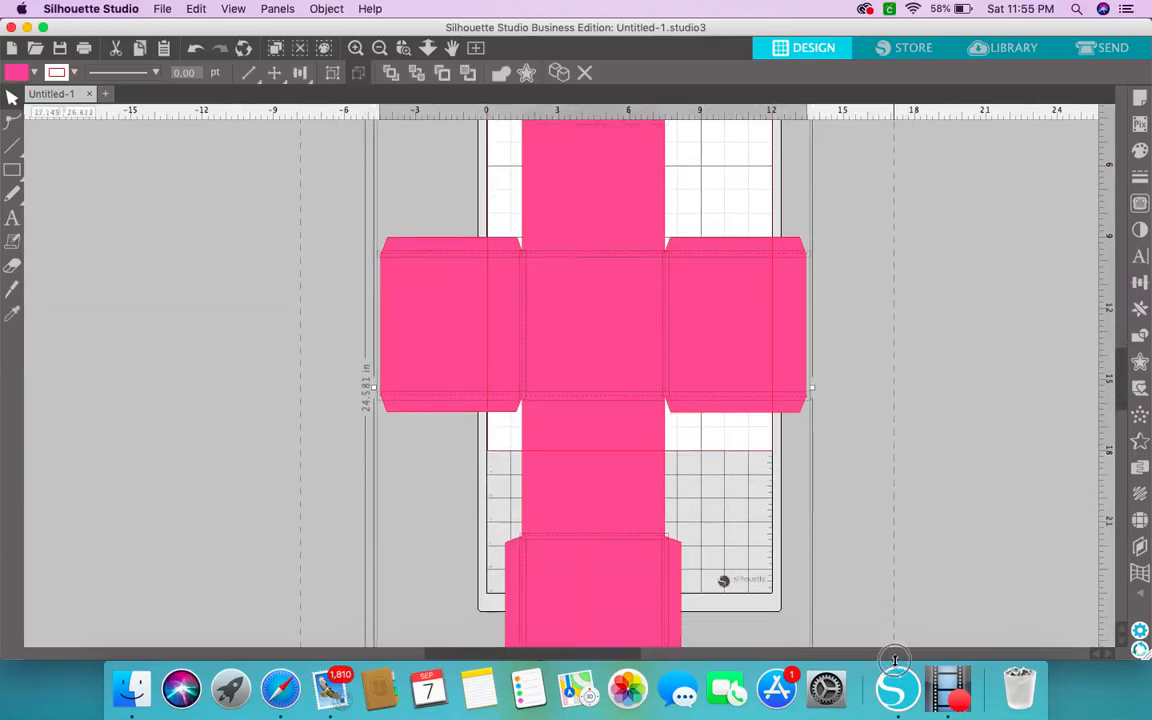
{"action": "scroll", "coordinate": [967, 355], "scroll_direction": "up", "scroll_amount": 3}
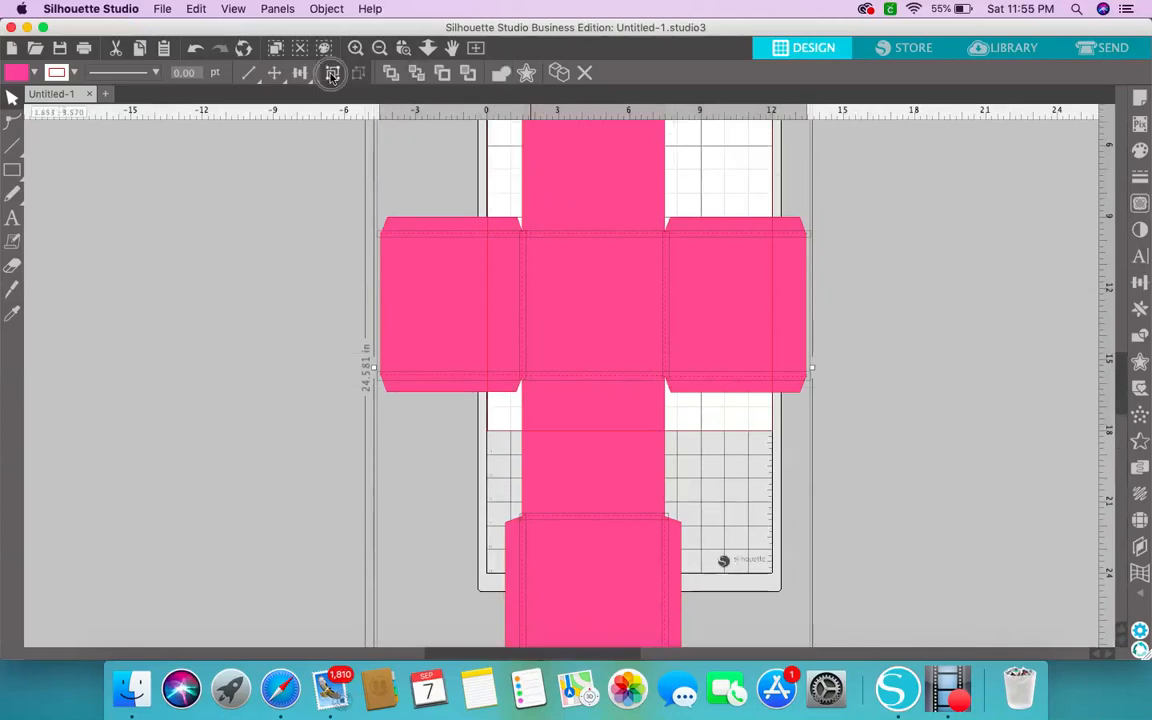
- Scale the grouped template down proportionally to about 17.4 in tall and move it onto the cutting mat
{"action": "left_click_drag", "start_coordinate": [603, 257], "coordinate": [459, 332]}
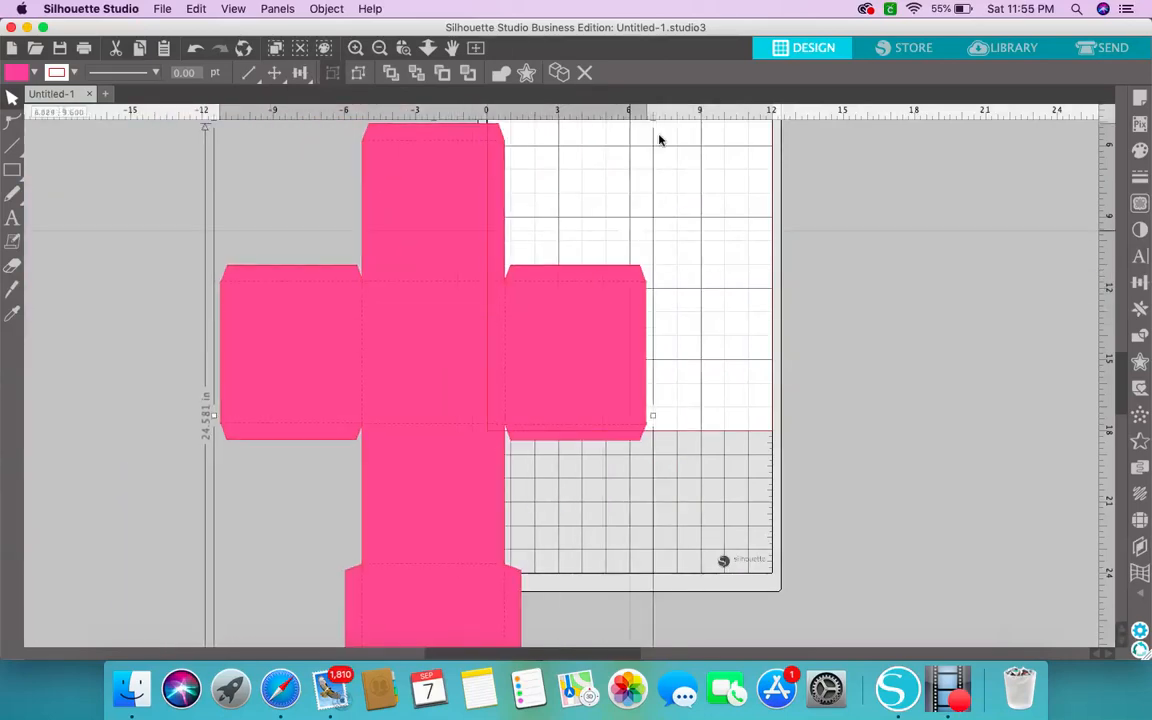
{"action": "left_click_drag", "start_coordinate": [584, 275], "coordinate": [583, 415]}
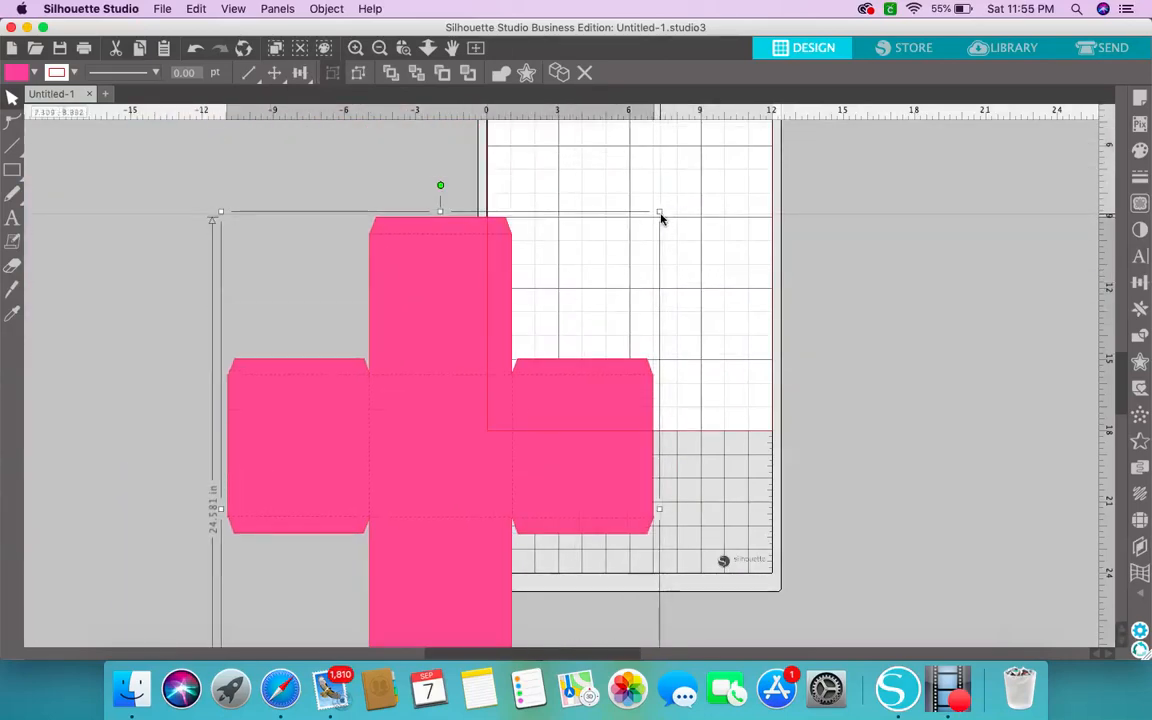
{"action": "left_click_drag", "start_coordinate": [660, 222], "coordinate": [556, 398]}
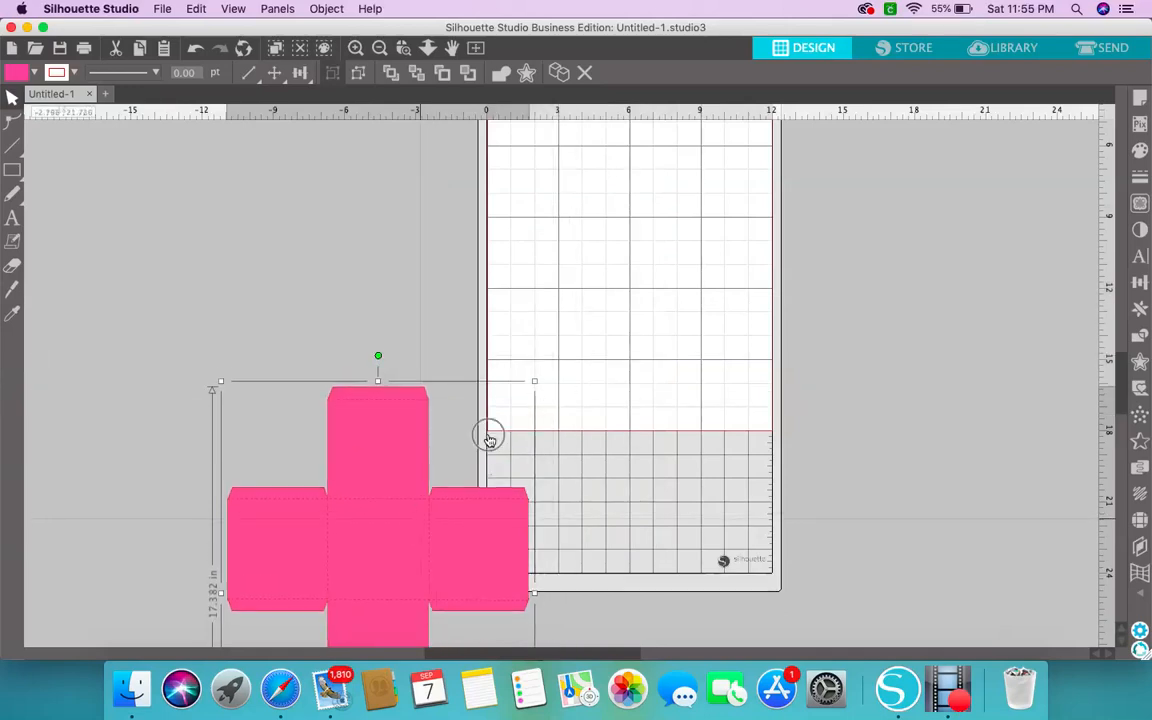
{"action": "left_click_drag", "start_coordinate": [489, 437], "coordinate": [648, 244]}
{"action": "scroll", "coordinate": [793, 296], "scroll_direction": "up", "scroll_amount": 5}
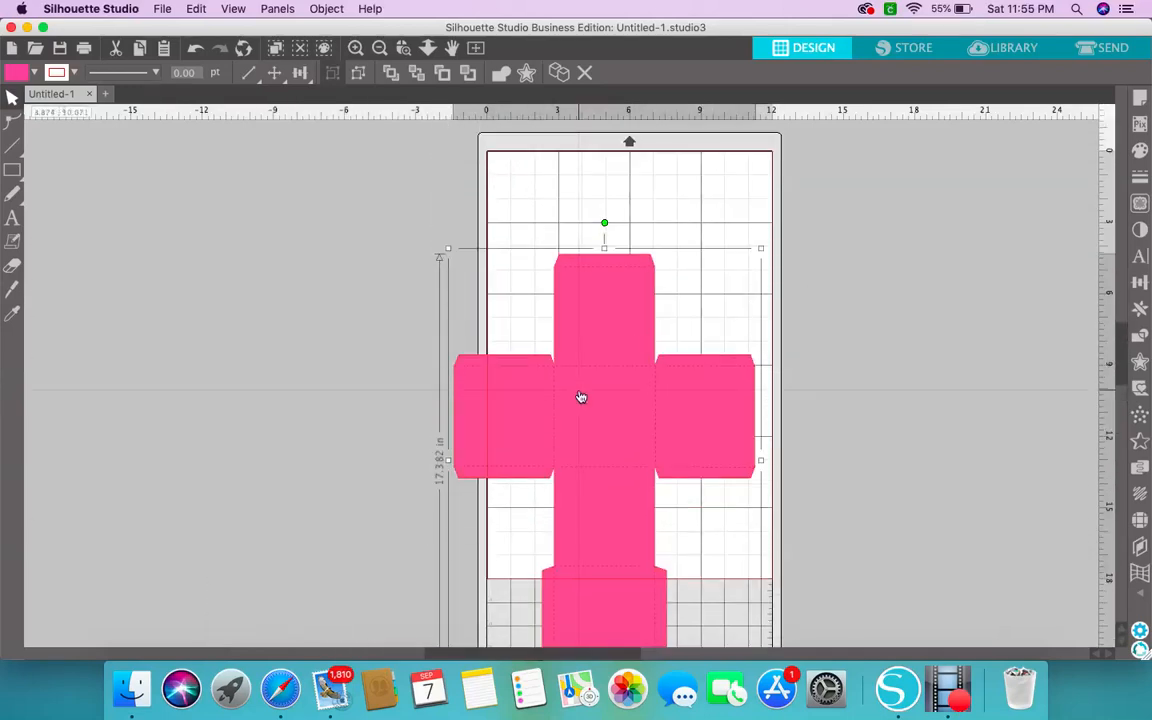
{"action": "left_click_drag", "start_coordinate": [581, 396], "coordinate": [627, 300]}
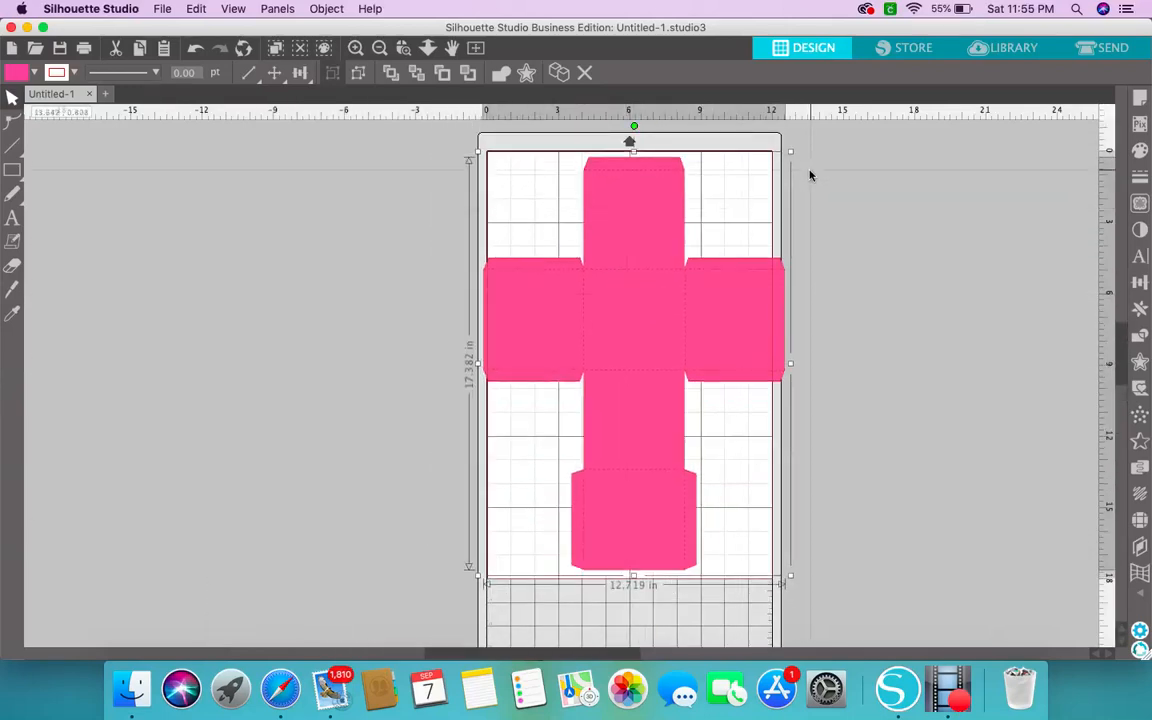
- Shrink the template proportionally to about 11.57 in wide and centre it across the page, within the cut border
{"action": "left_click_drag", "start_coordinate": [789, 150], "coordinate": [764, 175]}
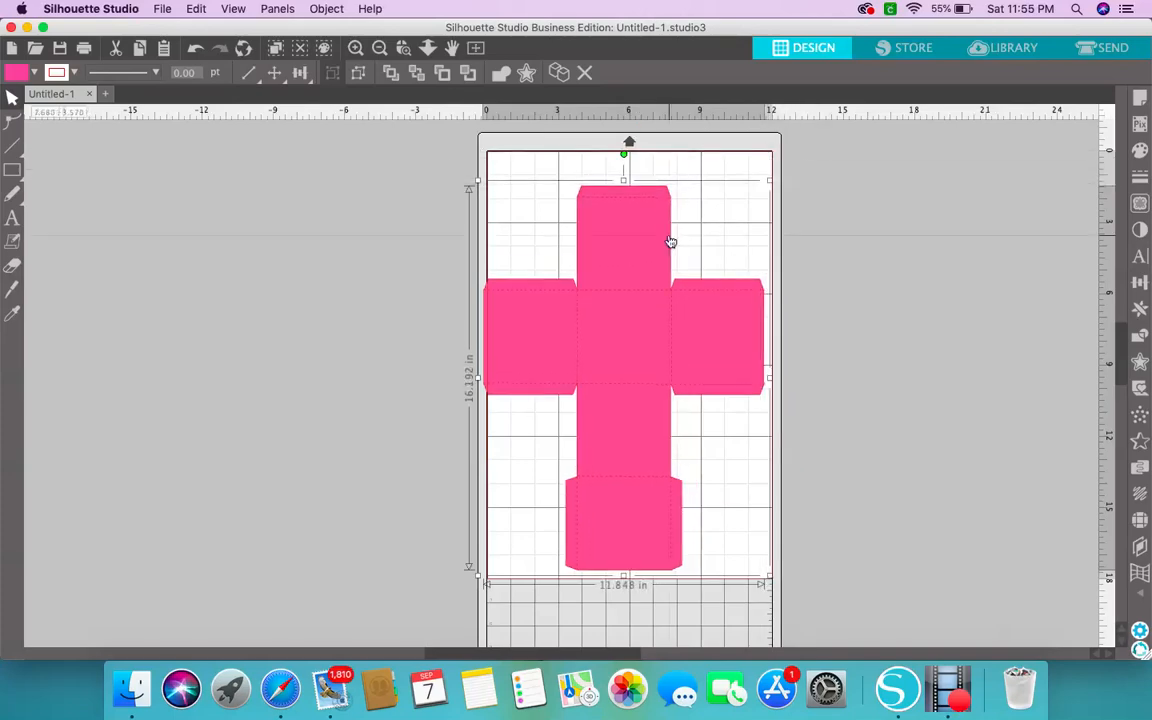
{"action": "left_click_drag", "start_coordinate": [678, 219], "coordinate": [674, 216]}
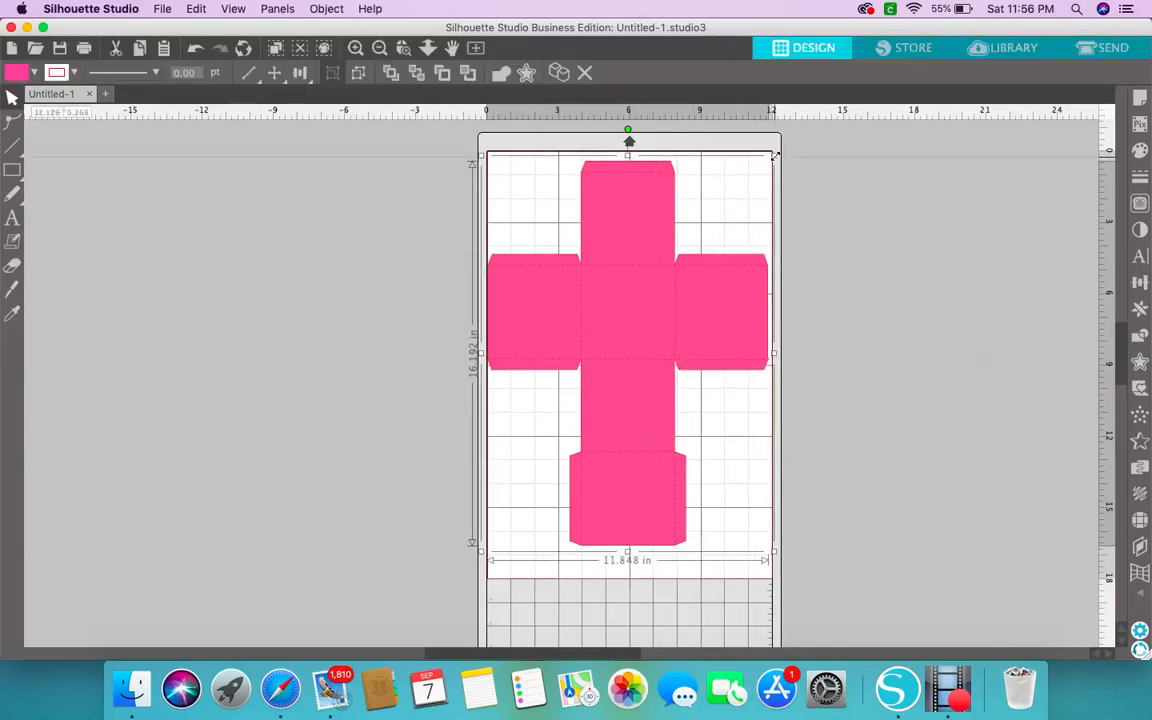
{"action": "left_click_drag", "start_coordinate": [773, 154], "coordinate": [763, 165]}
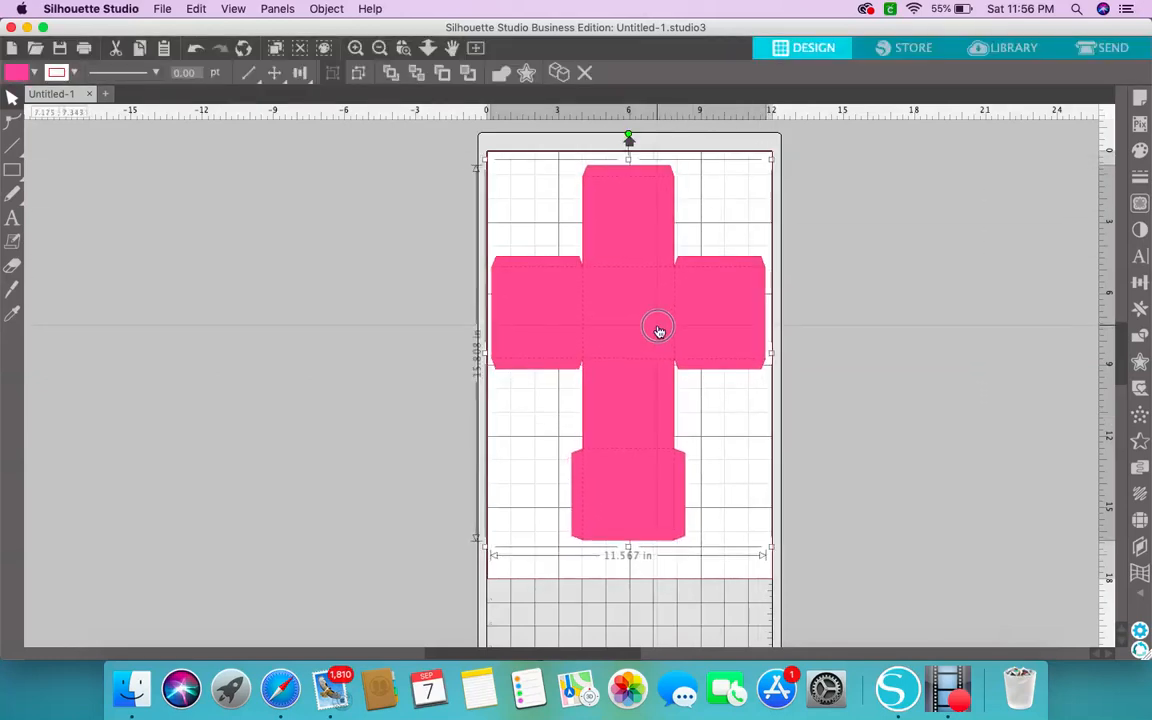
{"action": "left_click_drag", "start_coordinate": [663, 309], "coordinate": [673, 300]}
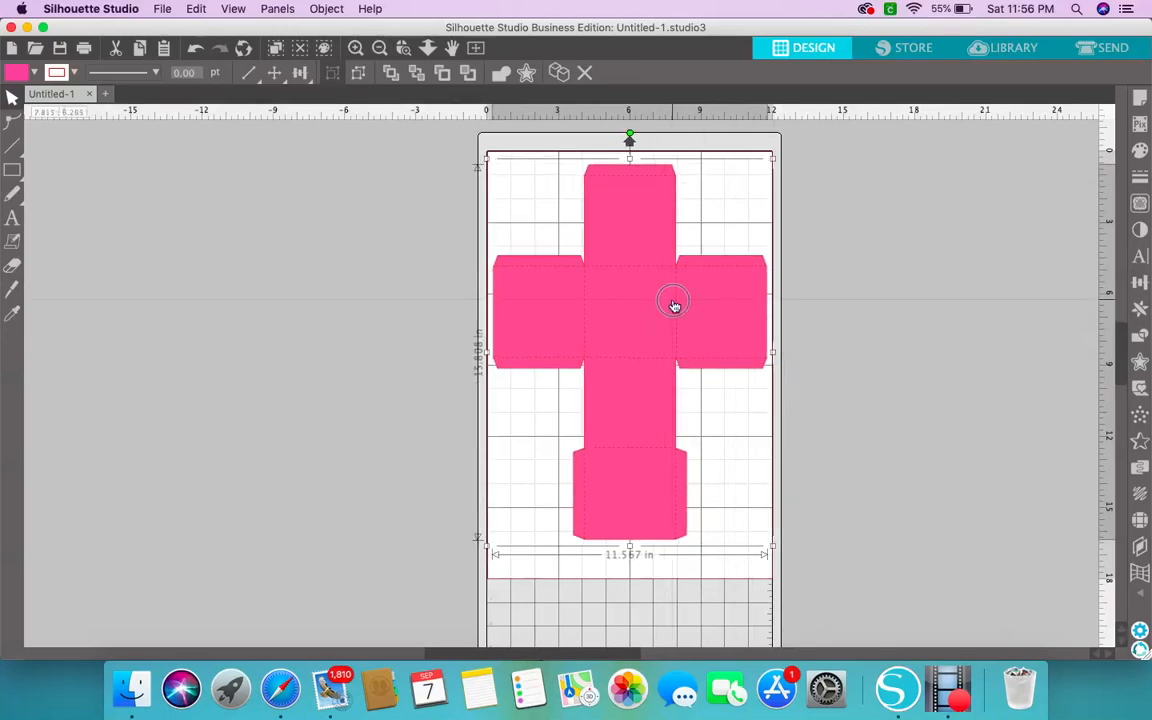
- Check the template's cut and fold lines in the send preview, and return to the design view
{"action": "left_click", "coordinate": [1108, 47]}
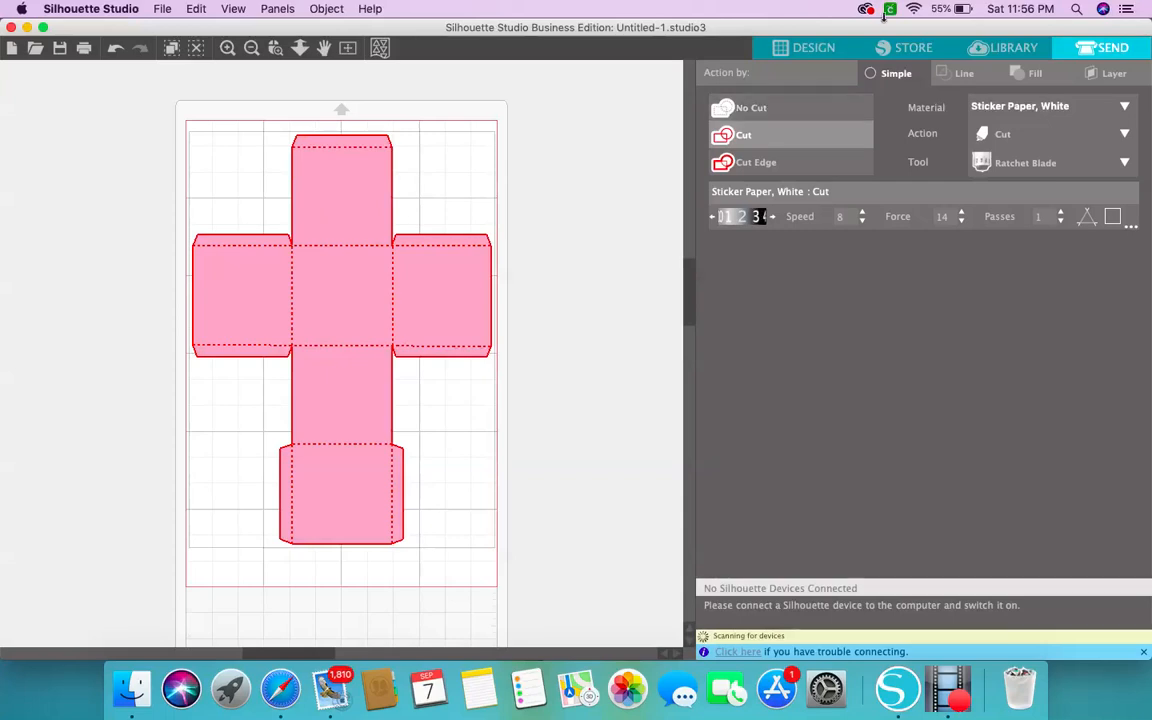
{"action": "left_click", "coordinate": [815, 47]}
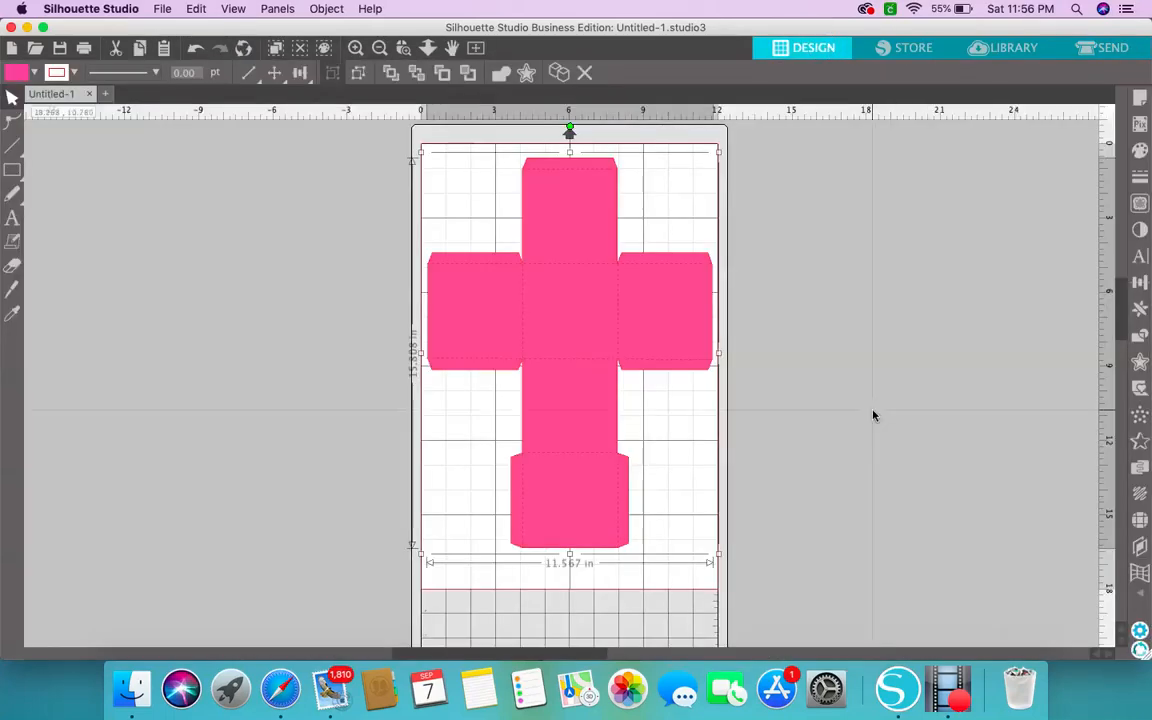